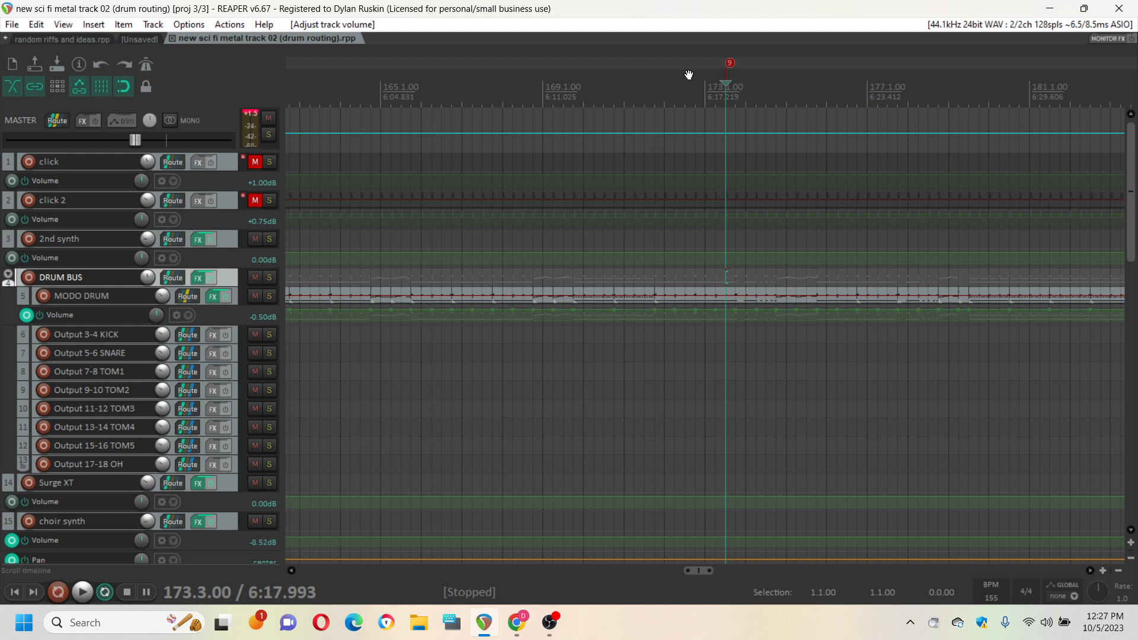
# Play the mix from 173.3.00 and select the MODO DRUM item spanning that position
pyautogui.press('space')
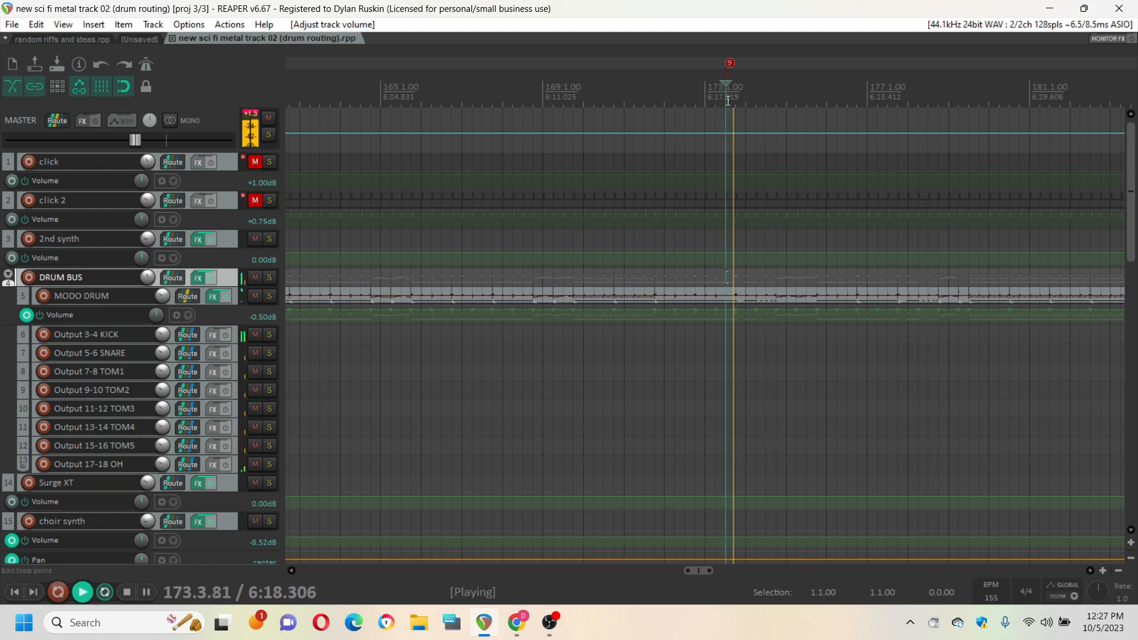
pyautogui.scroll(2, 756, 300)
pyautogui.click(755, 300)
pyautogui.press('space')
pyautogui.click(680, 300)
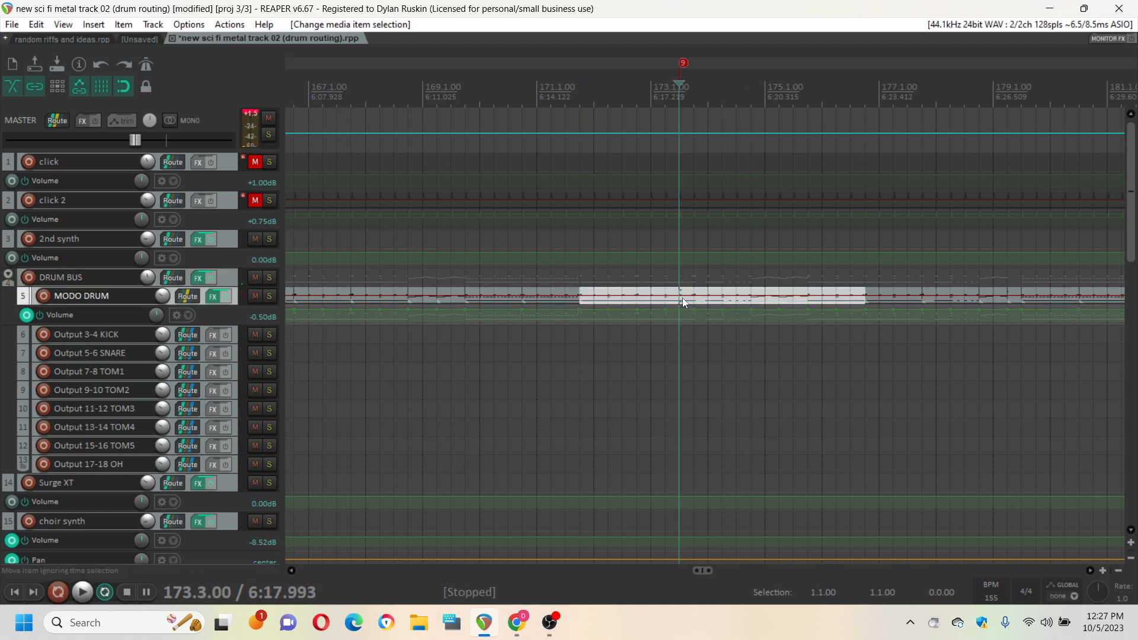
pyautogui.press('space')
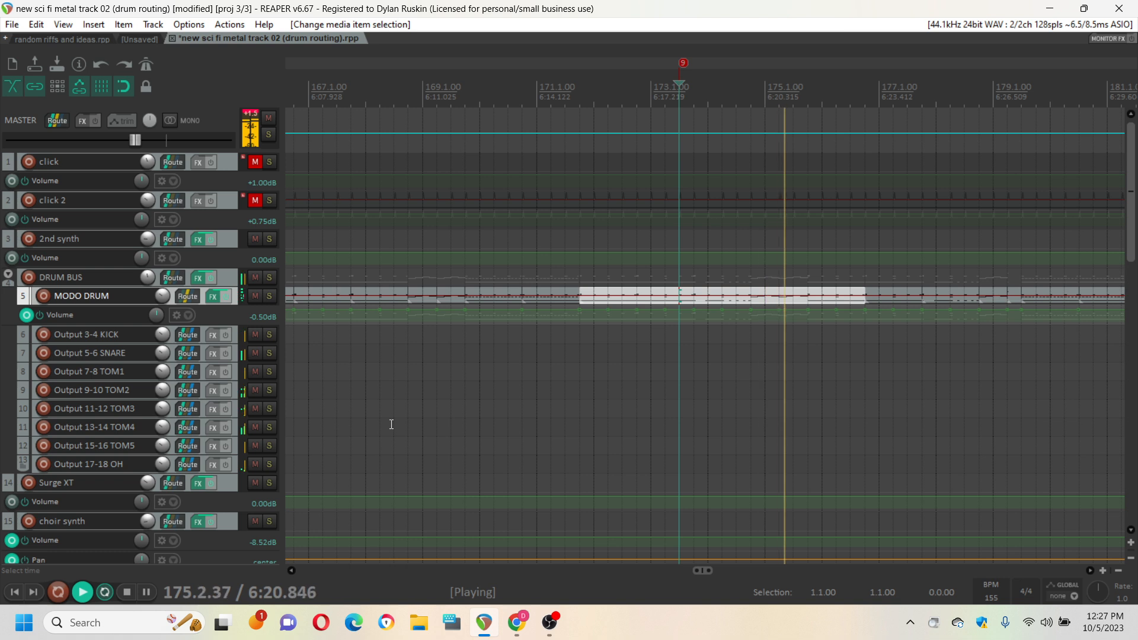
pyautogui.press('space')
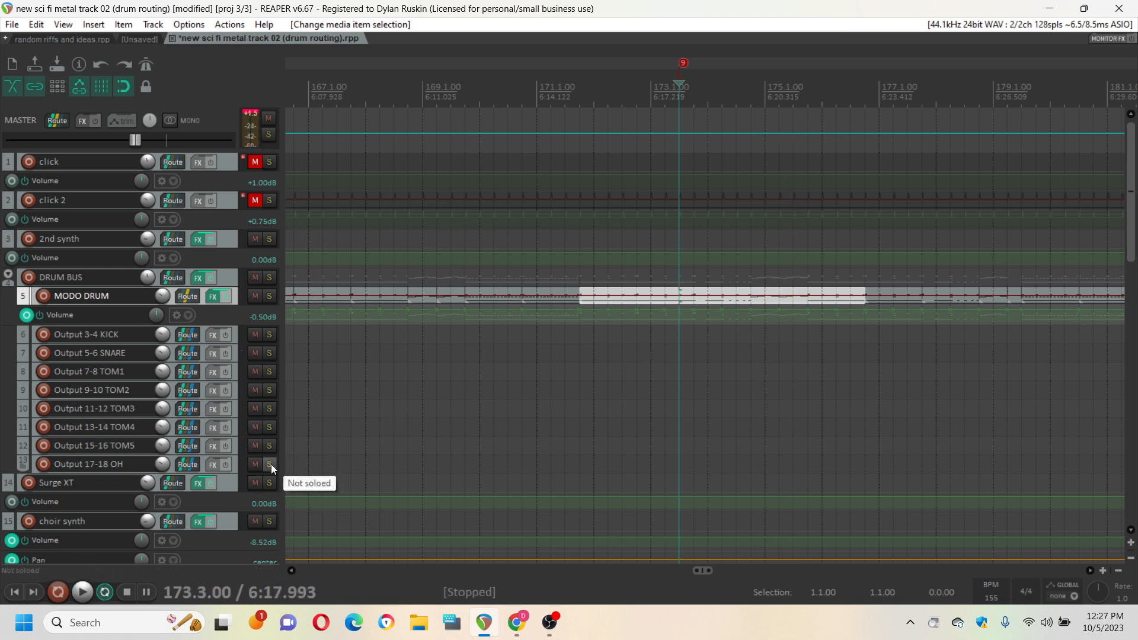
# Solo the Output 17-18 OH track and listen to it from 173.3.00
pyautogui.click(270, 464)
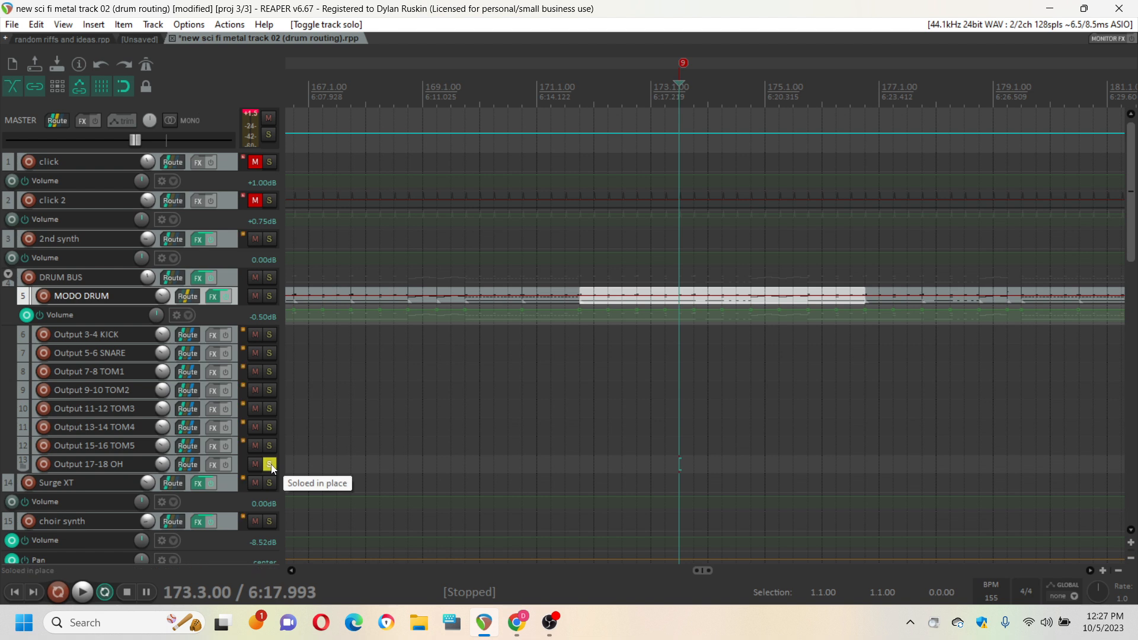
pyautogui.press('space')
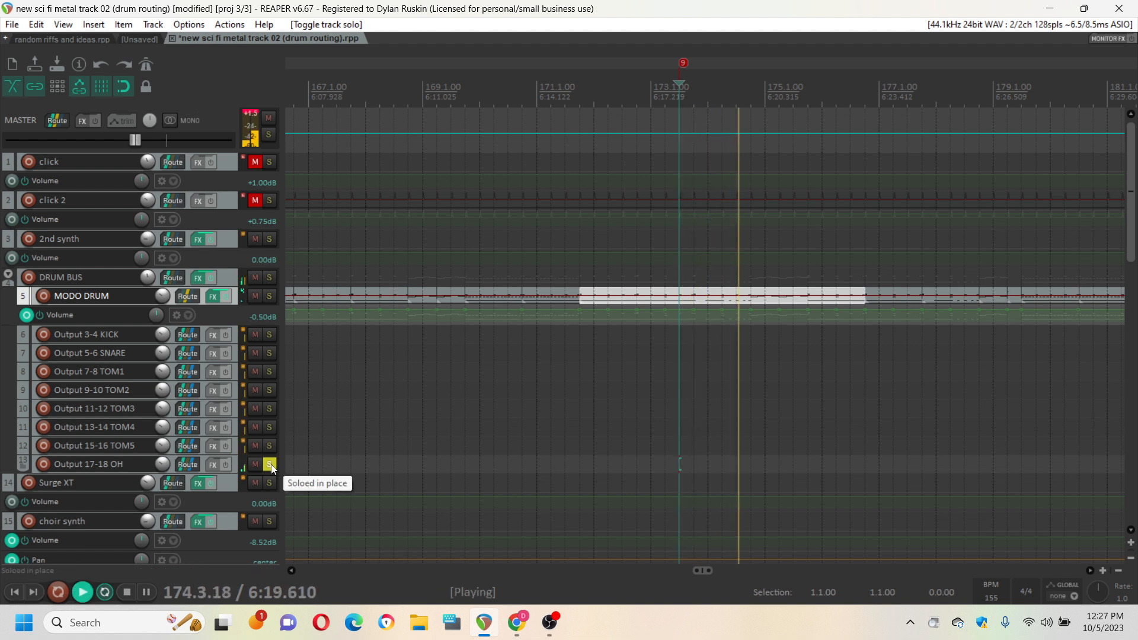
pyautogui.press('space')
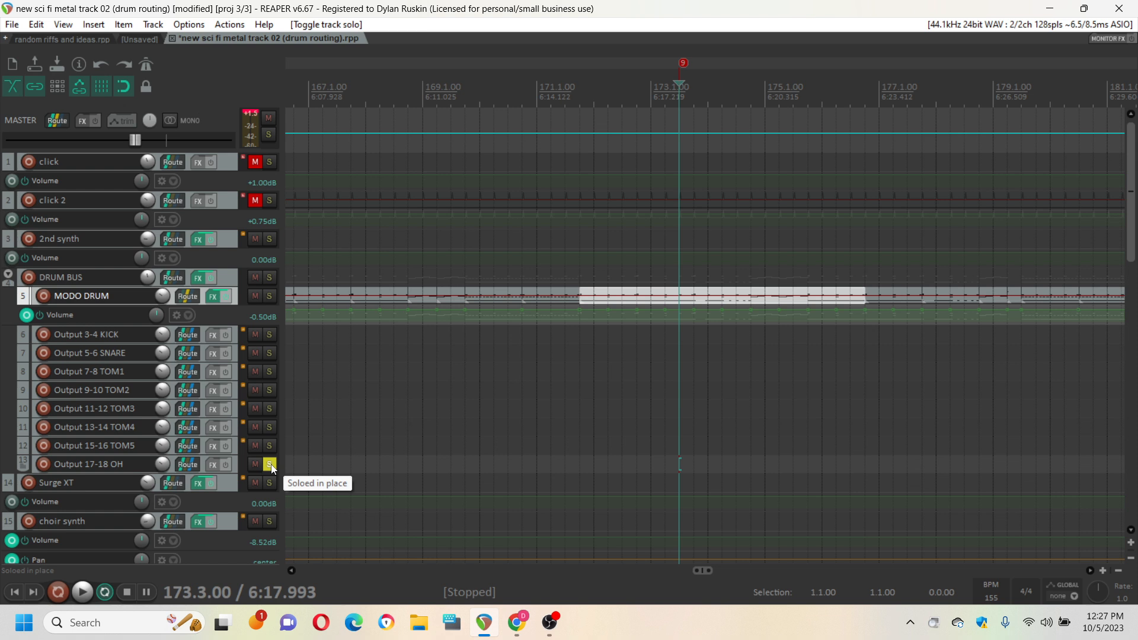
# Select the Output 17-18 OH track and toggle its volume and pan envelopes on and off
pyautogui.click(126, 466)
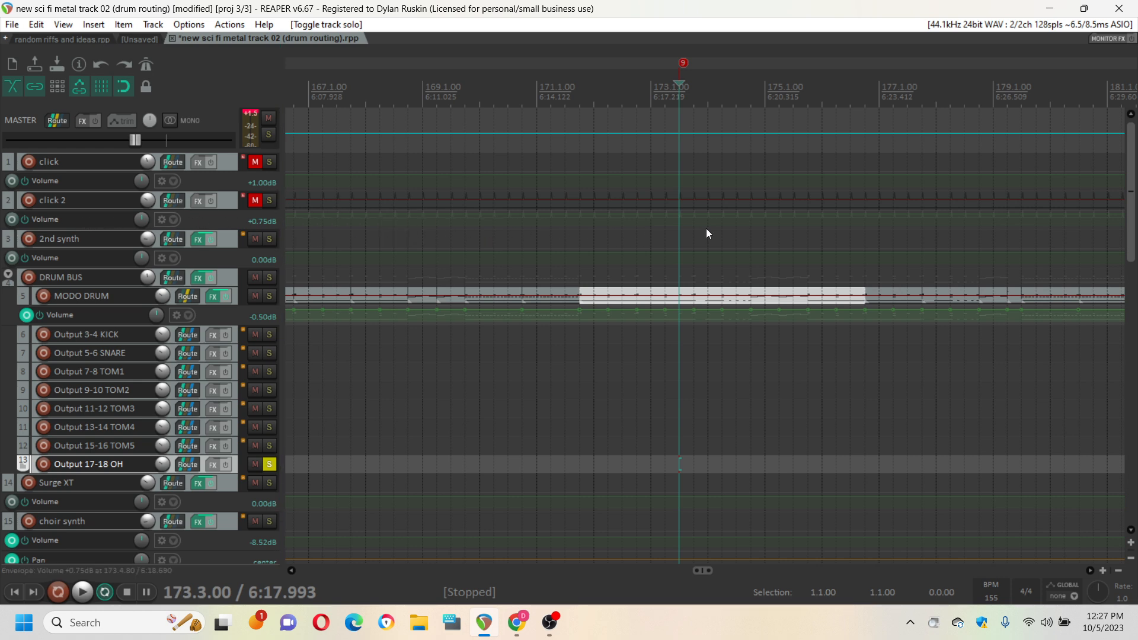
pyautogui.hscroll(-2, 706, 233)
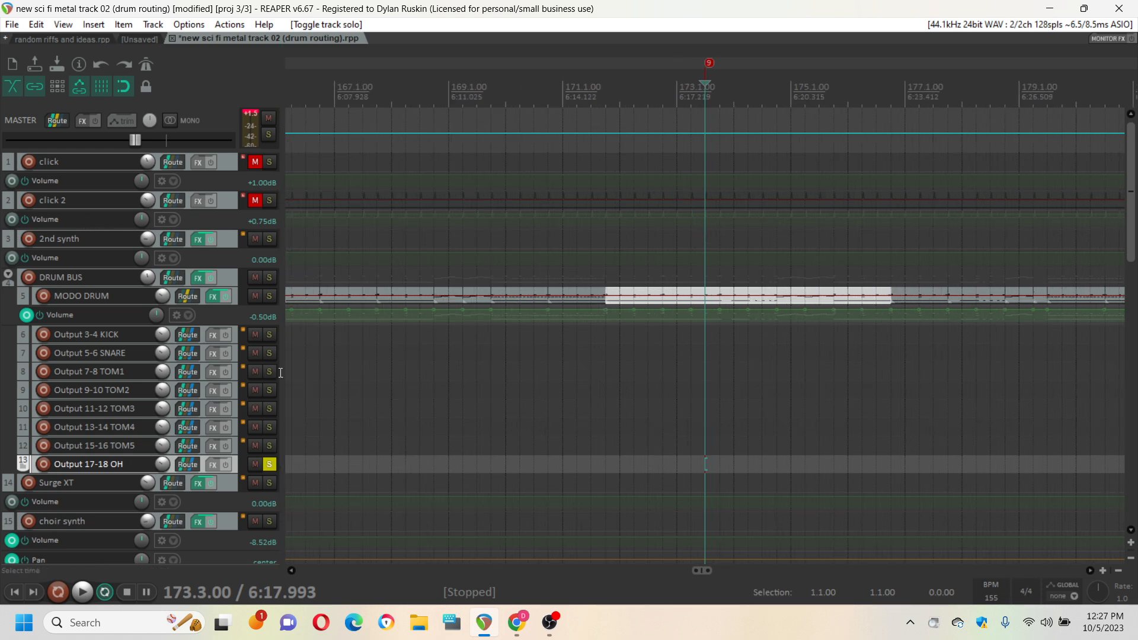
pyautogui.scroll(-3, 108, 403)
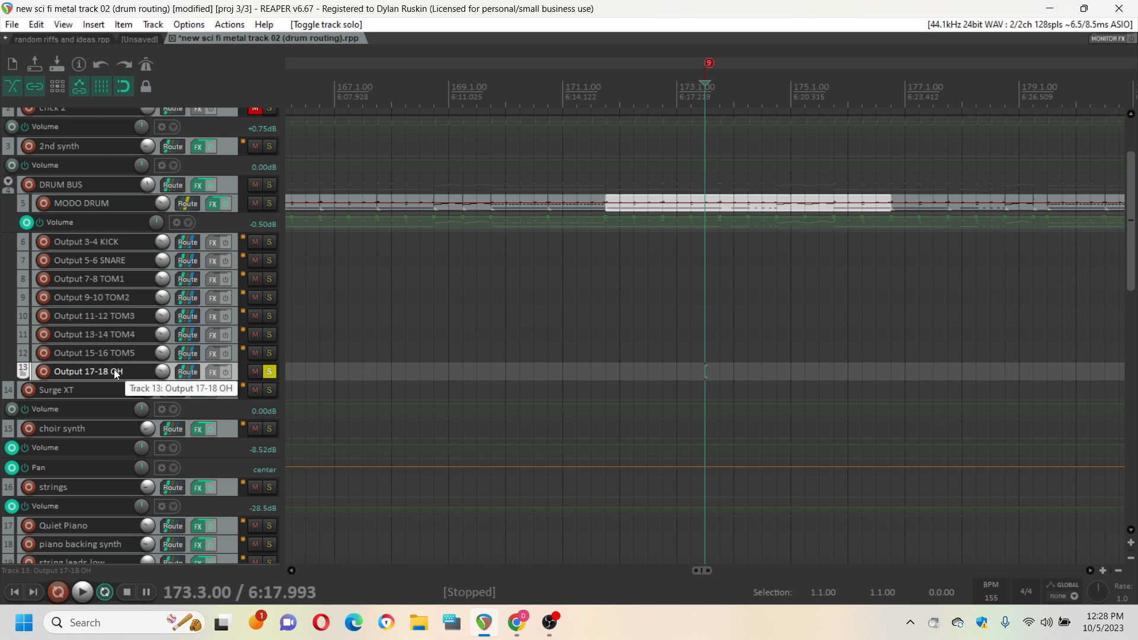
pyautogui.press('v')
pyautogui.press('v')
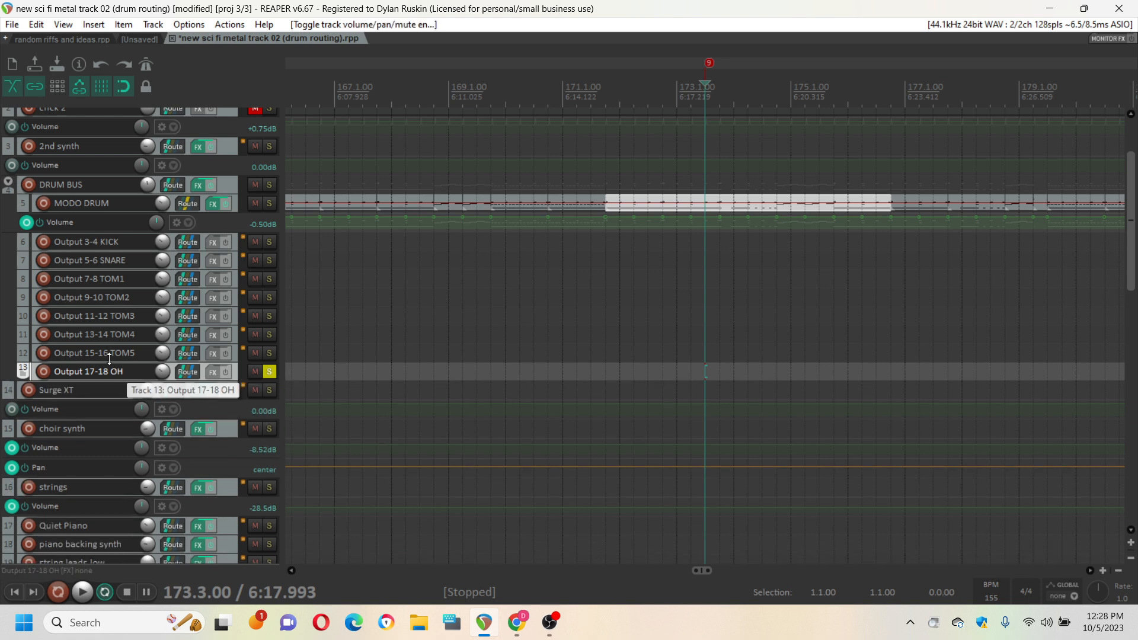
pyautogui.press('p')
pyautogui.press('p')
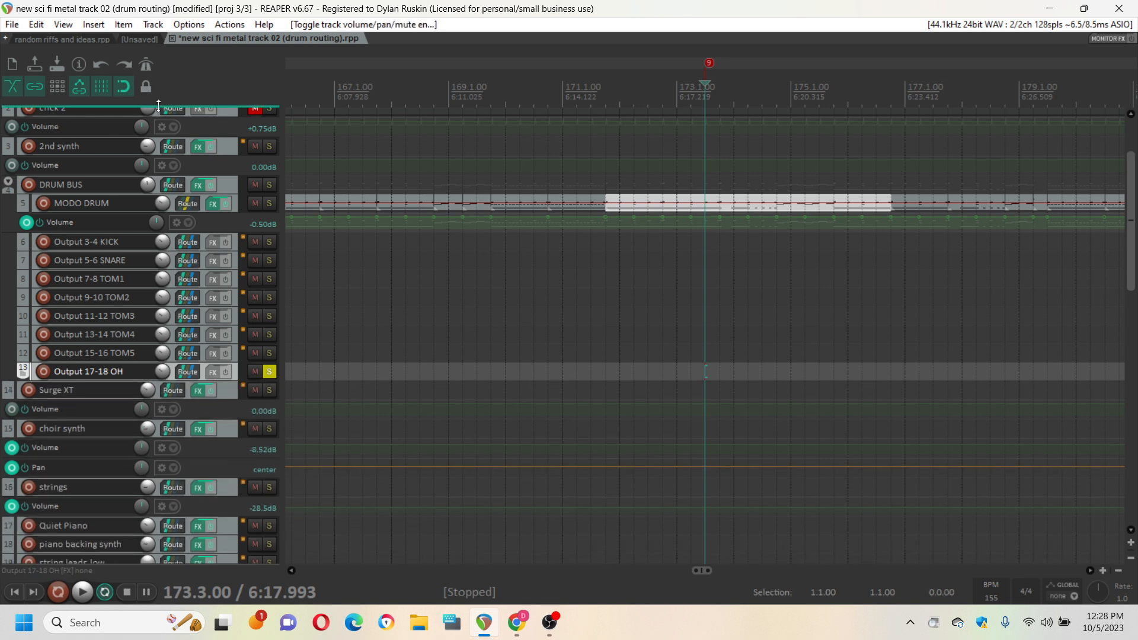
# Review the track envelope options, show the Output 17-18 OH track's volume envelope and enlarge its lane
pyautogui.click(63, 26)
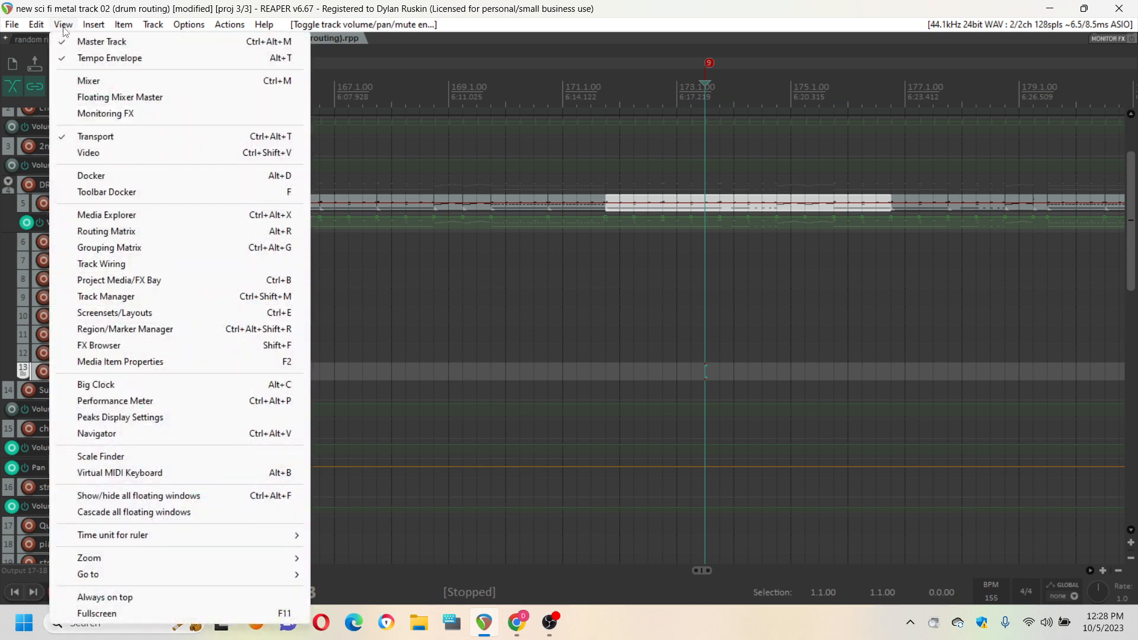
pyautogui.moveTo(153, 25)
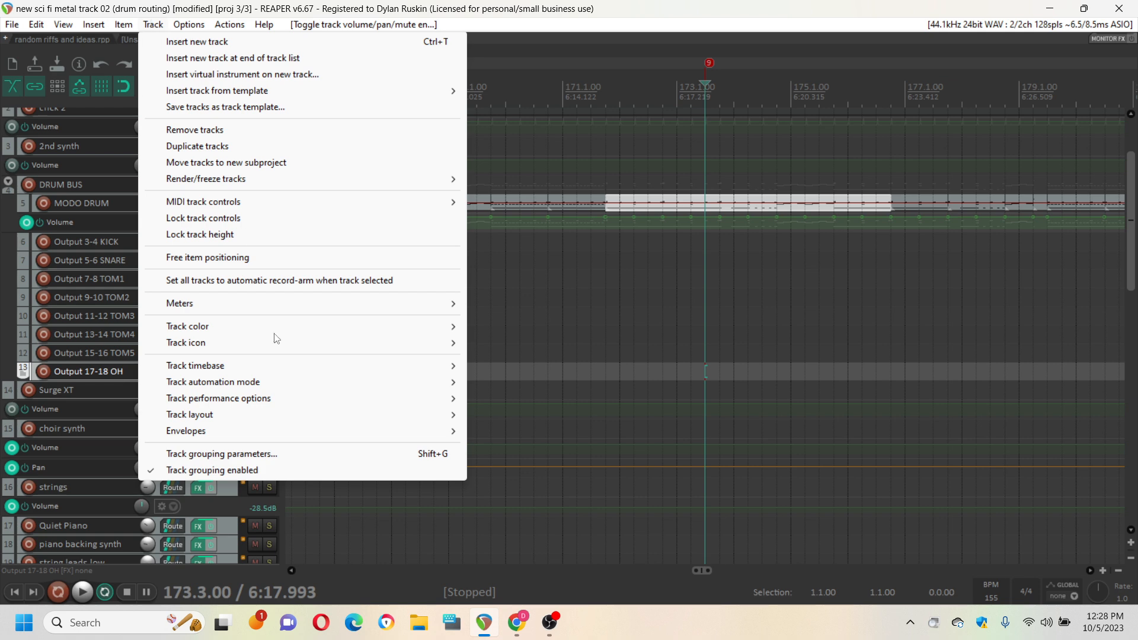
pyautogui.moveTo(249, 431)
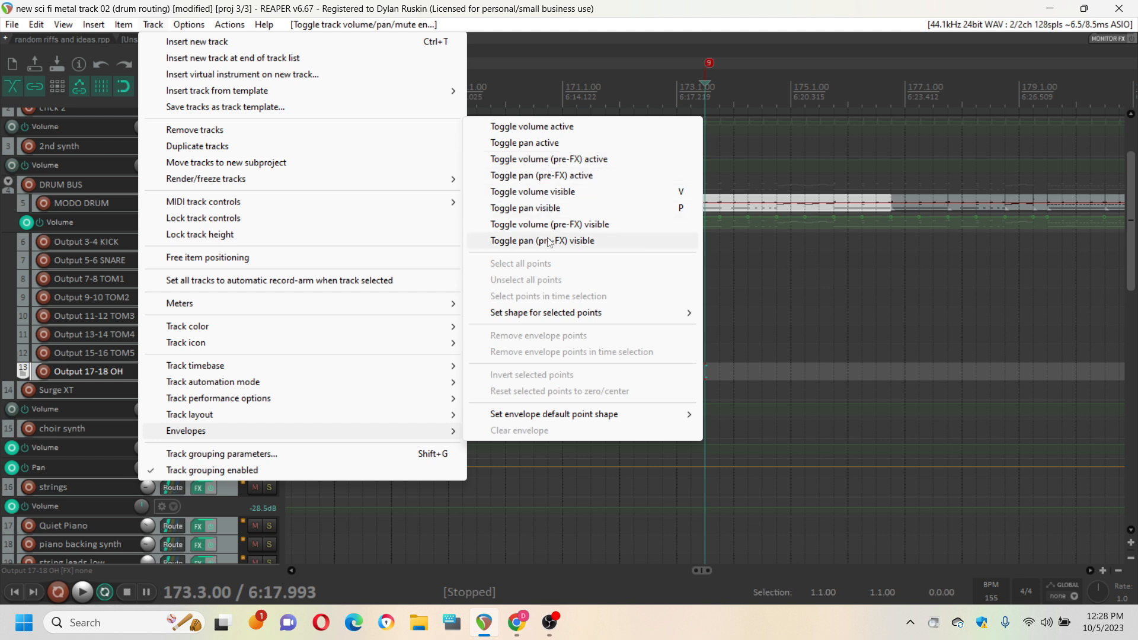
pyautogui.click(538, 16)
pyautogui.press('v')
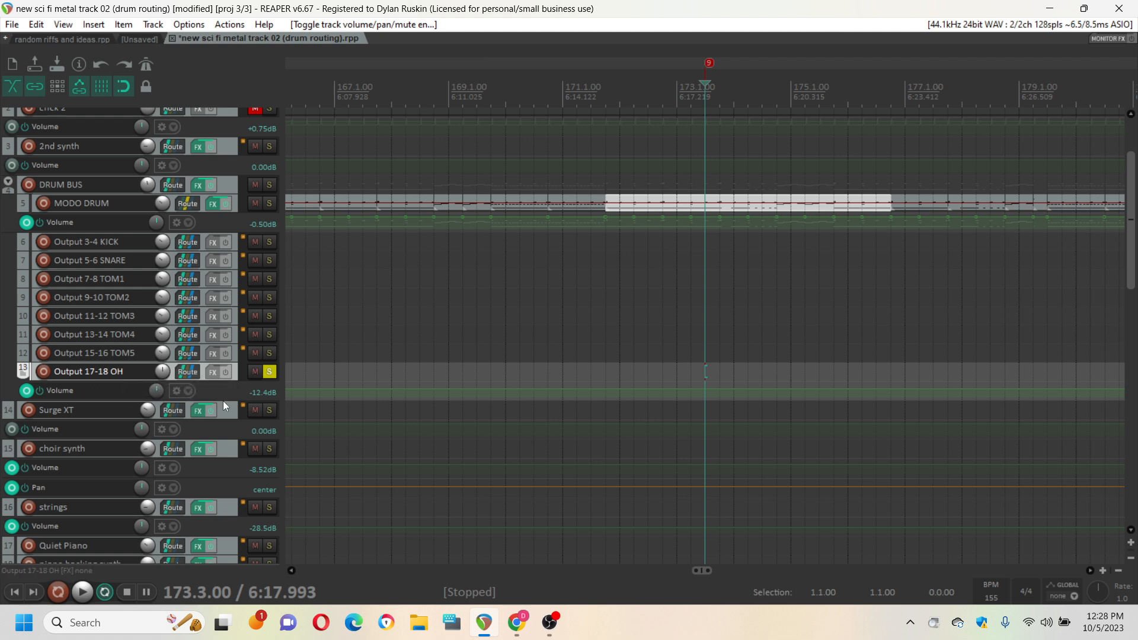
pyautogui.moveTo(224, 401); pyautogui.dragTo(367, 464)
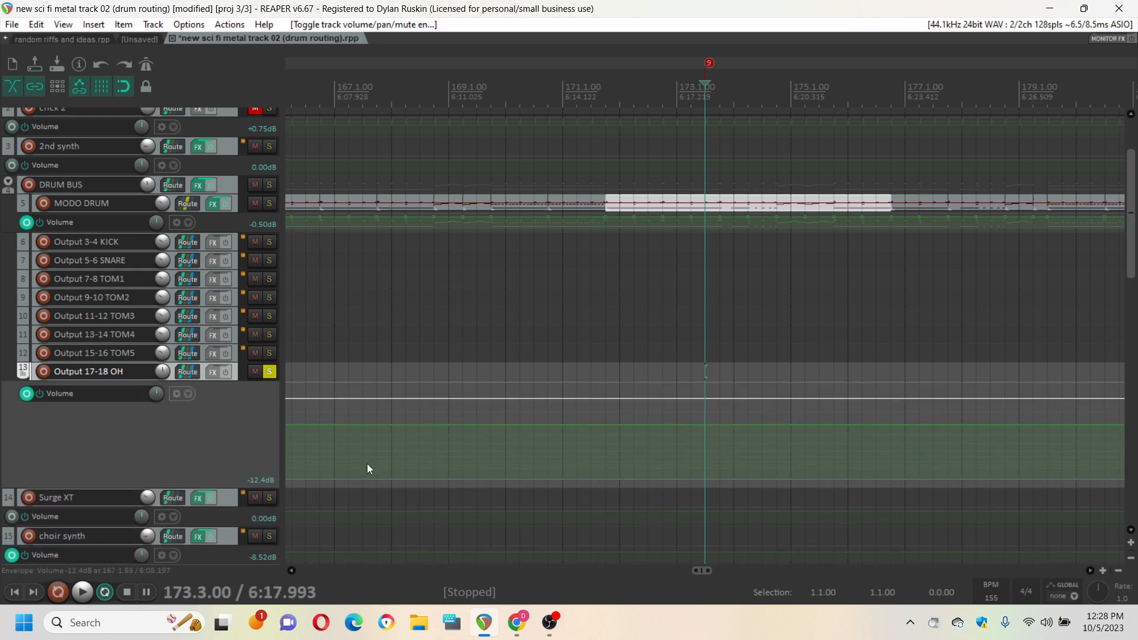
# Place the edit cursor at 171.4.00 and listen to the soloed overhead track from there
pyautogui.click(606, 327)
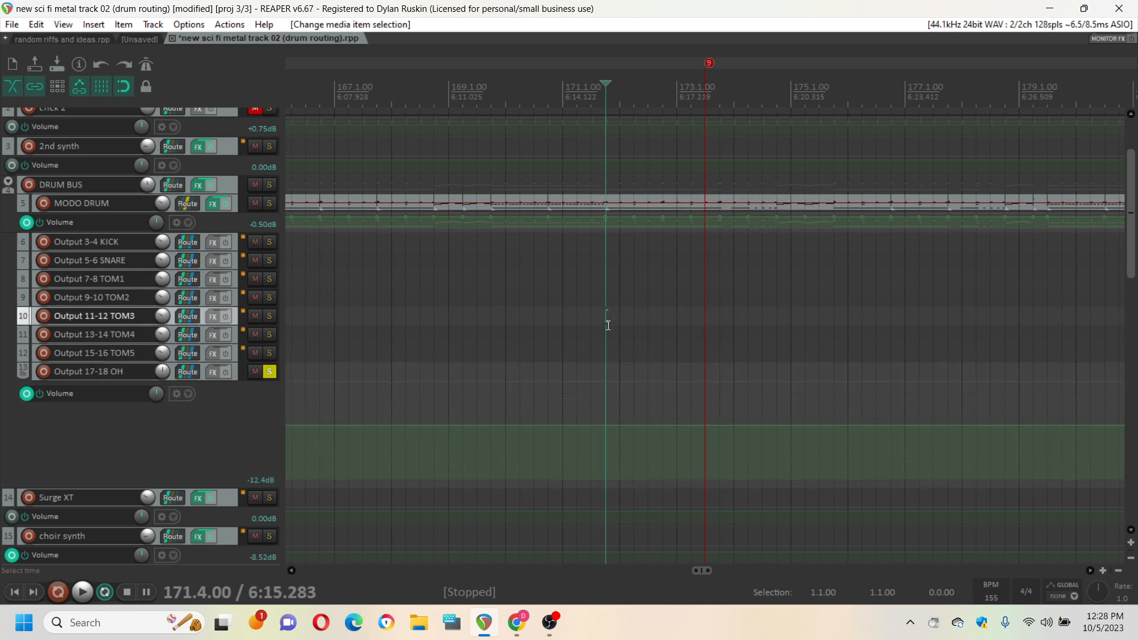
pyautogui.scroll(2, 720, 340)
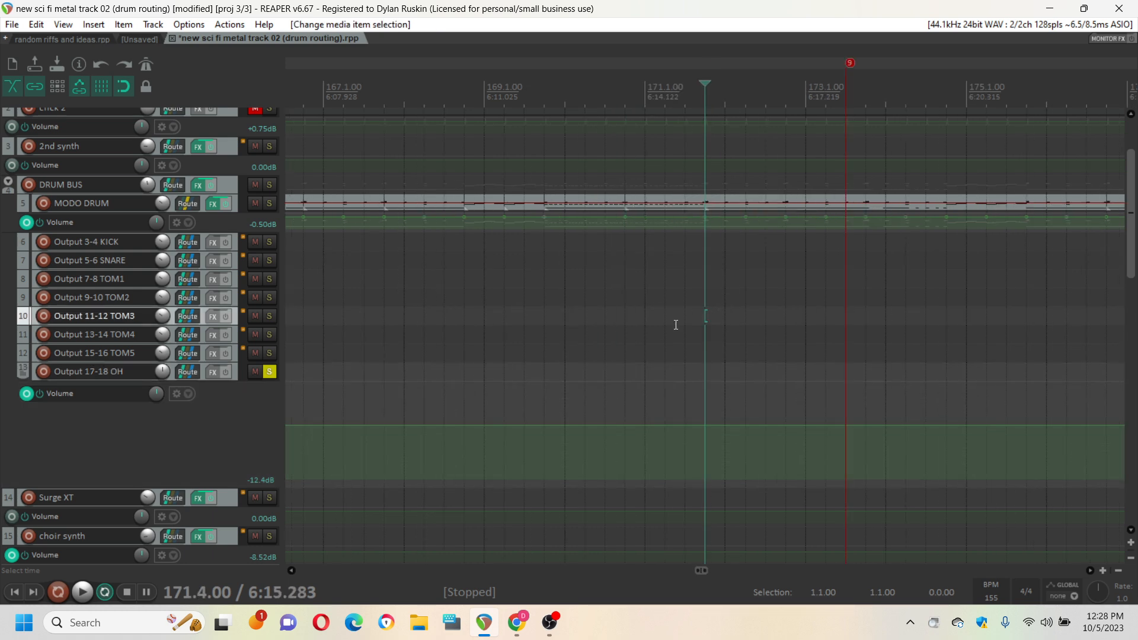
pyautogui.press('space')
pyautogui.scroll(-4, 463, 354)
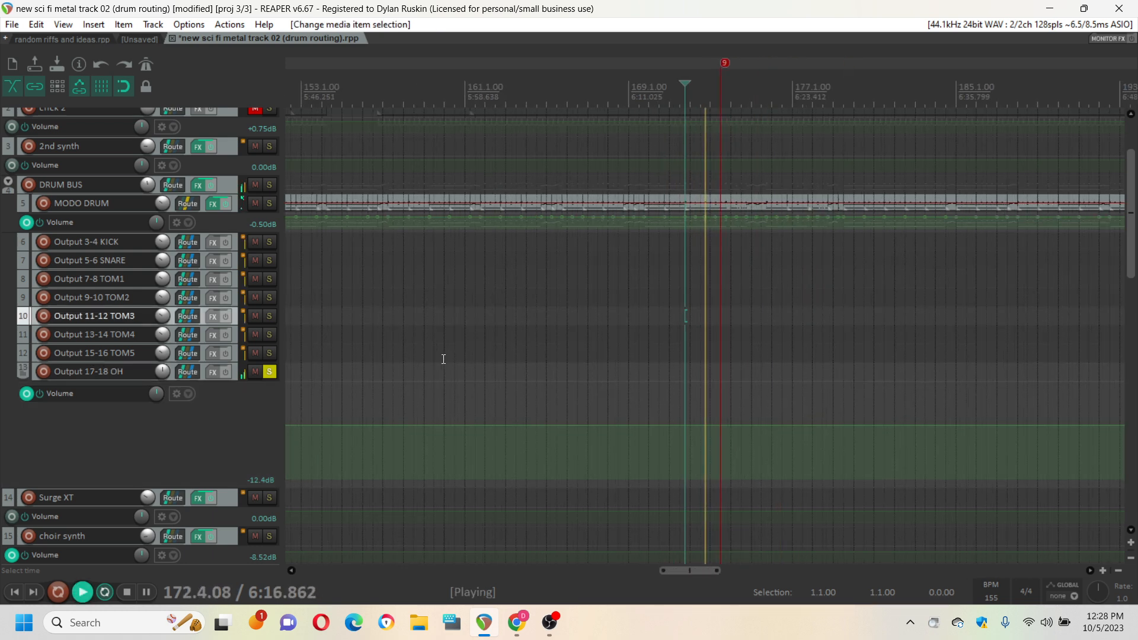
pyautogui.press('space')
pyautogui.scroll(2, 803, 340)
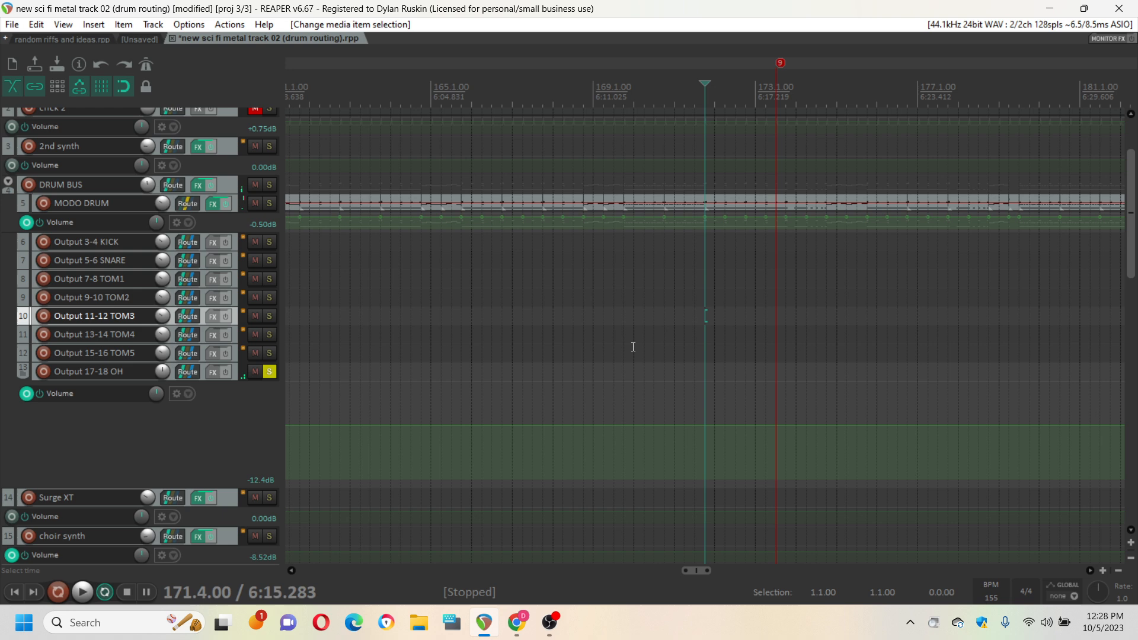
# Unsolo the Output 17-18 OH track and open the MODO DRUM item starting at 171.4.00 in the MIDI editor
pyautogui.click(270, 372)
pyautogui.scroll(2, 572, 338)
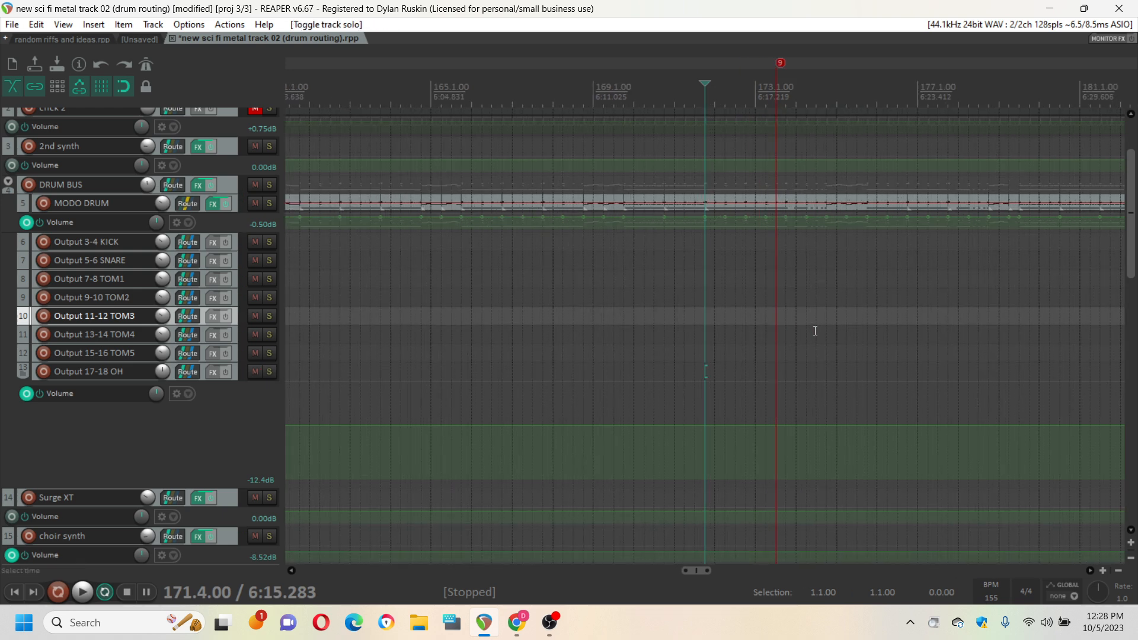
pyautogui.click(710, 204)
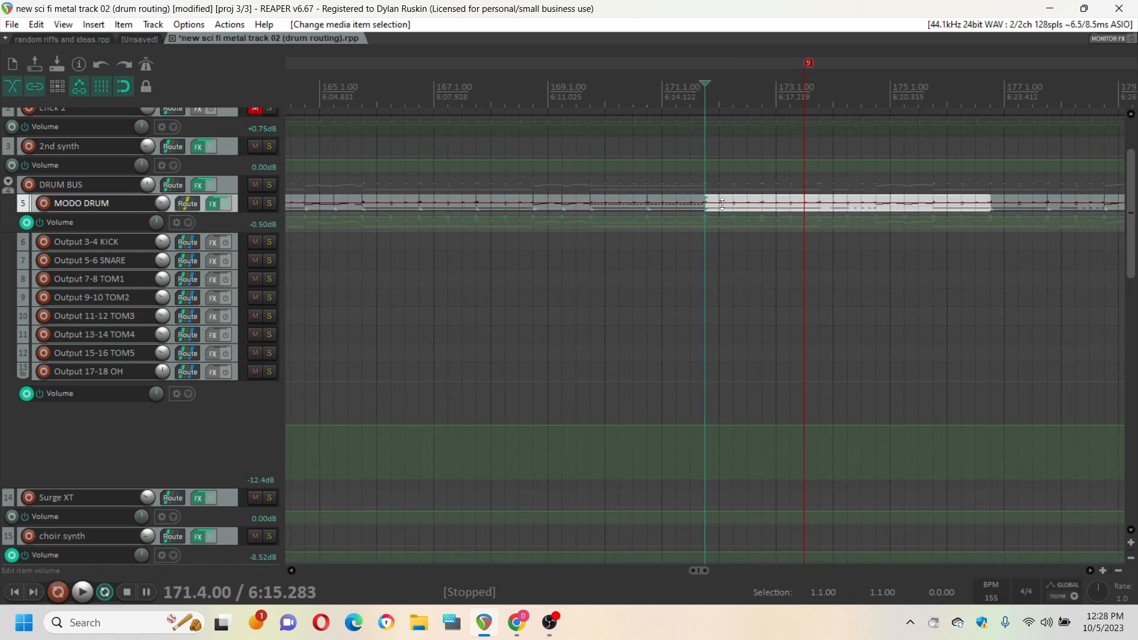
pyautogui.doubleClick(762, 202)
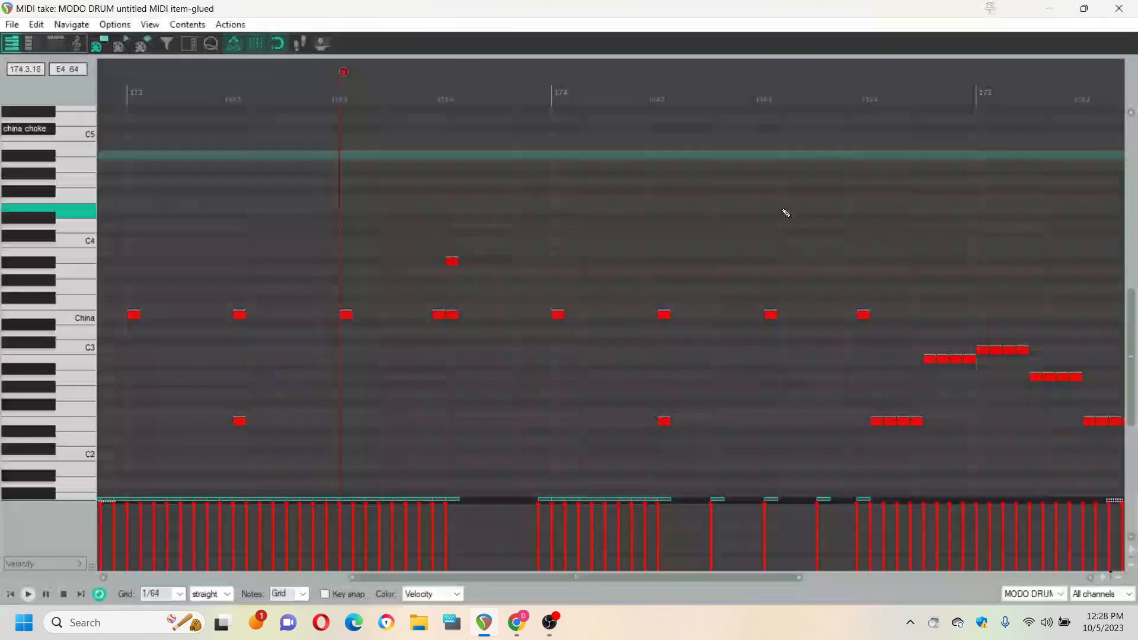
# Play the MODO DRUM take in the MIDI editor and follow its notes through measures 173 to 175
pyautogui.scroll(-4, 655, 236)
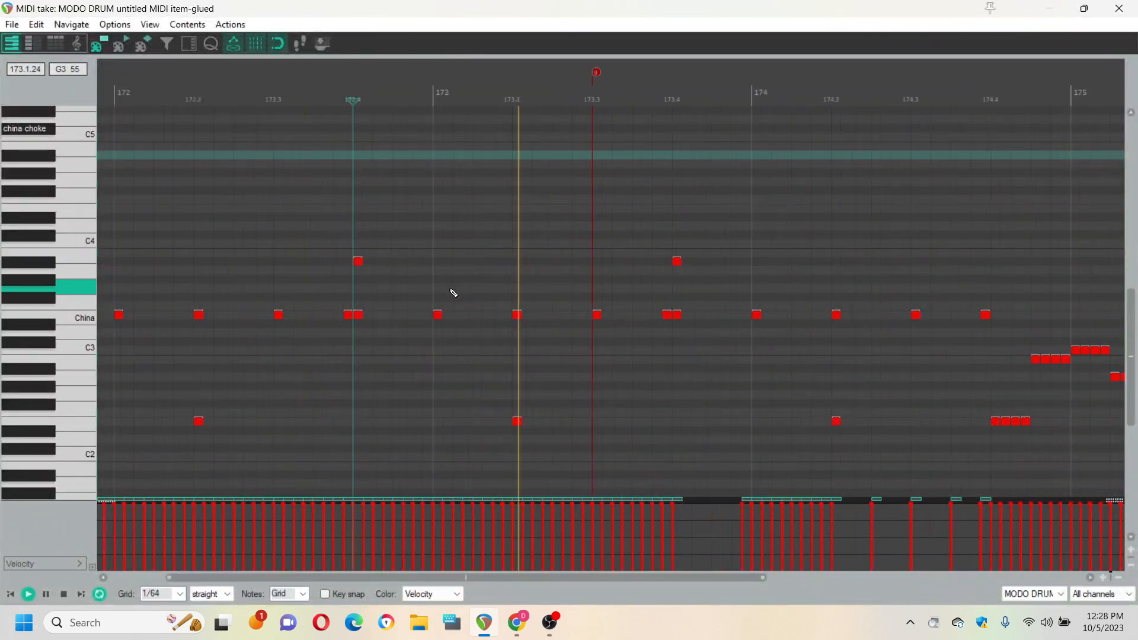
pyautogui.scroll(-1, 510, 291)
pyautogui.scroll(2, 972, 282)
pyautogui.scroll(-3, 617, 288)
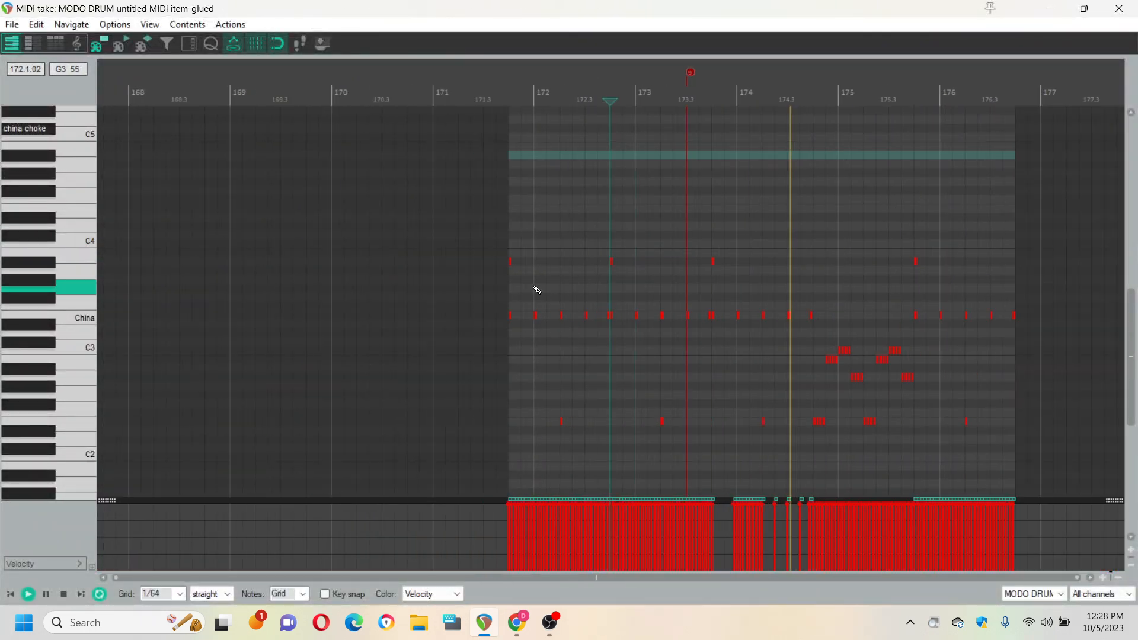
pyautogui.scroll(1, 963, 271)
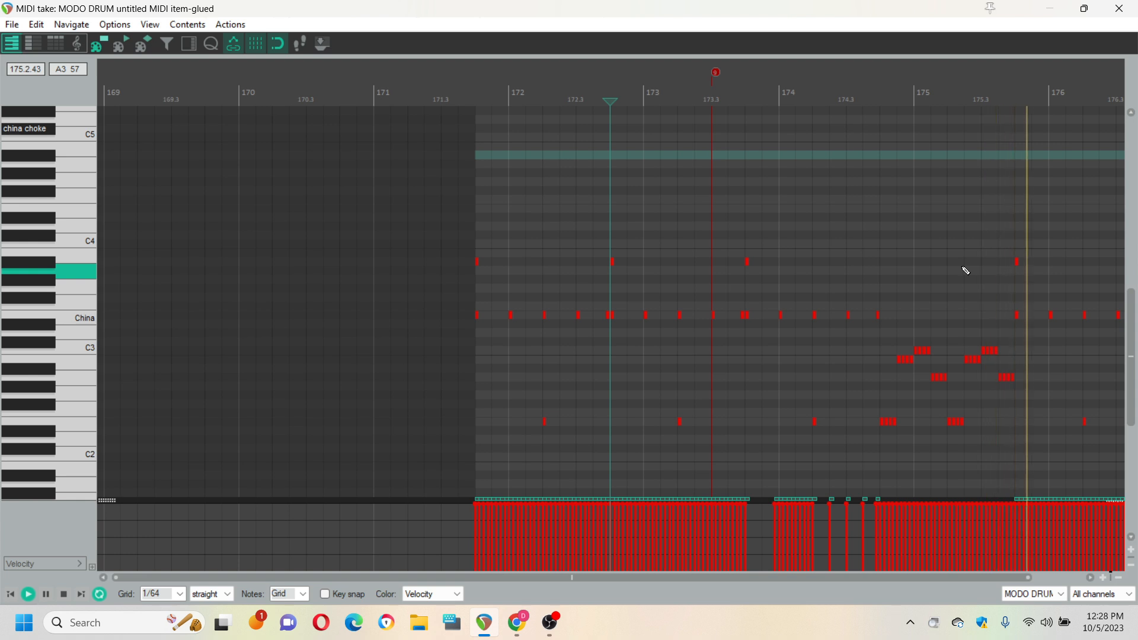
pyautogui.press('space')
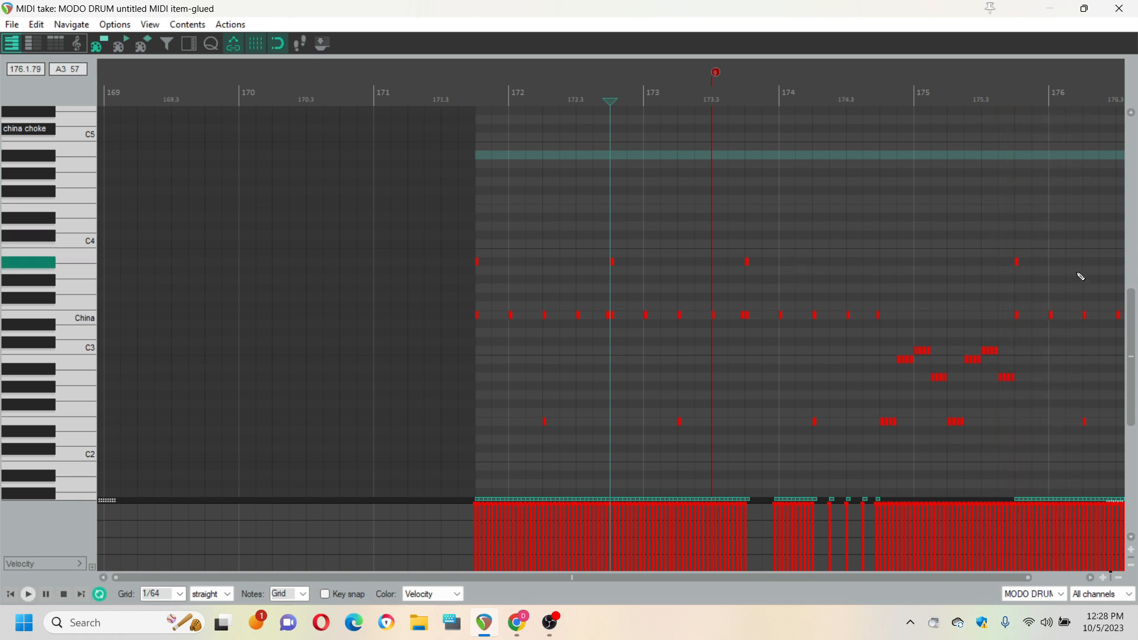
# Place the edit cursor just before measure 174 and play the China hits and fill from there
pyautogui.moveTo(1128, 310); pyautogui.dragTo(1134, 359)
pyautogui.click(759, 95)
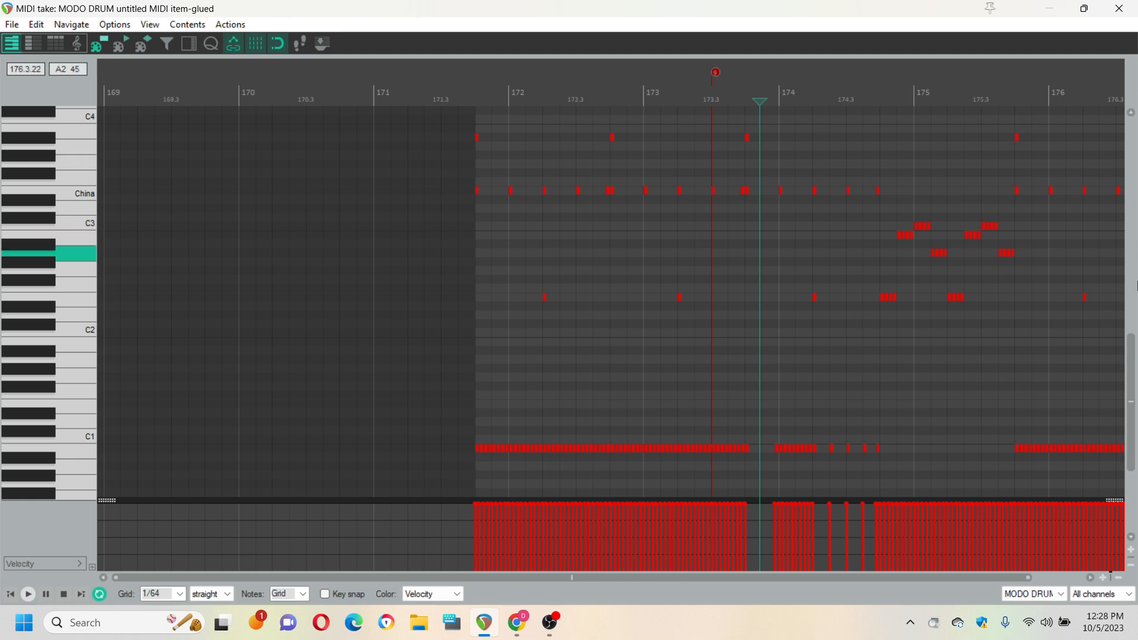
pyautogui.scroll(1, 1052, 321)
pyautogui.scroll(1, 1052, 321)
pyautogui.press('space')
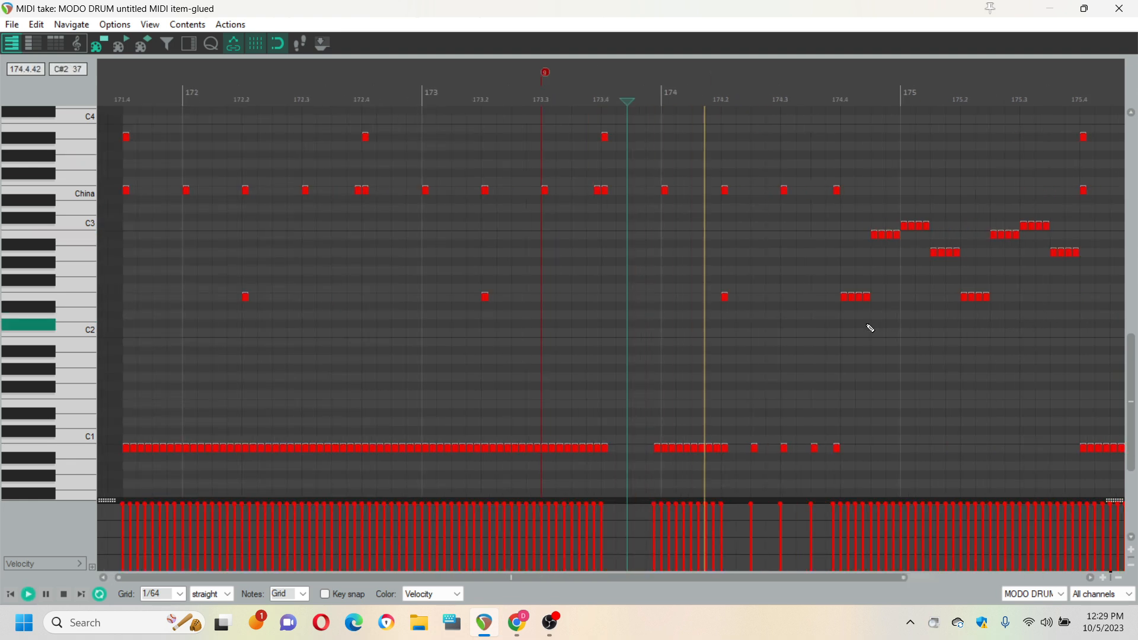
pyautogui.press('space')
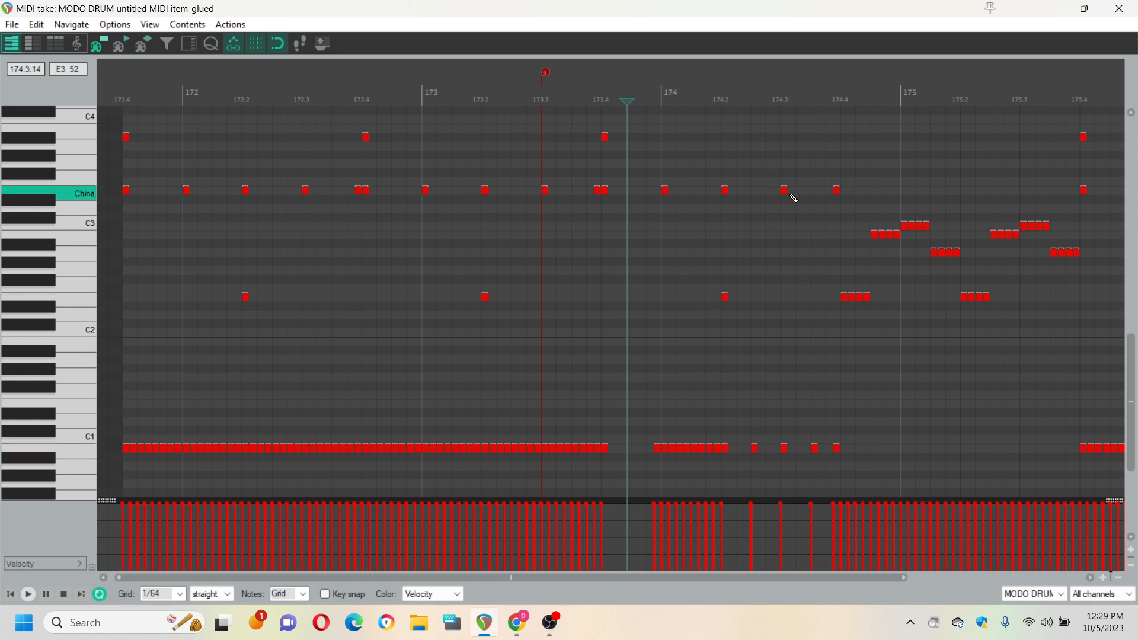
# Add two China notes in measure 174, one halfway between beats 2 and 3 and one halfway between beats 3 and 4
pyautogui.click(724, 190)
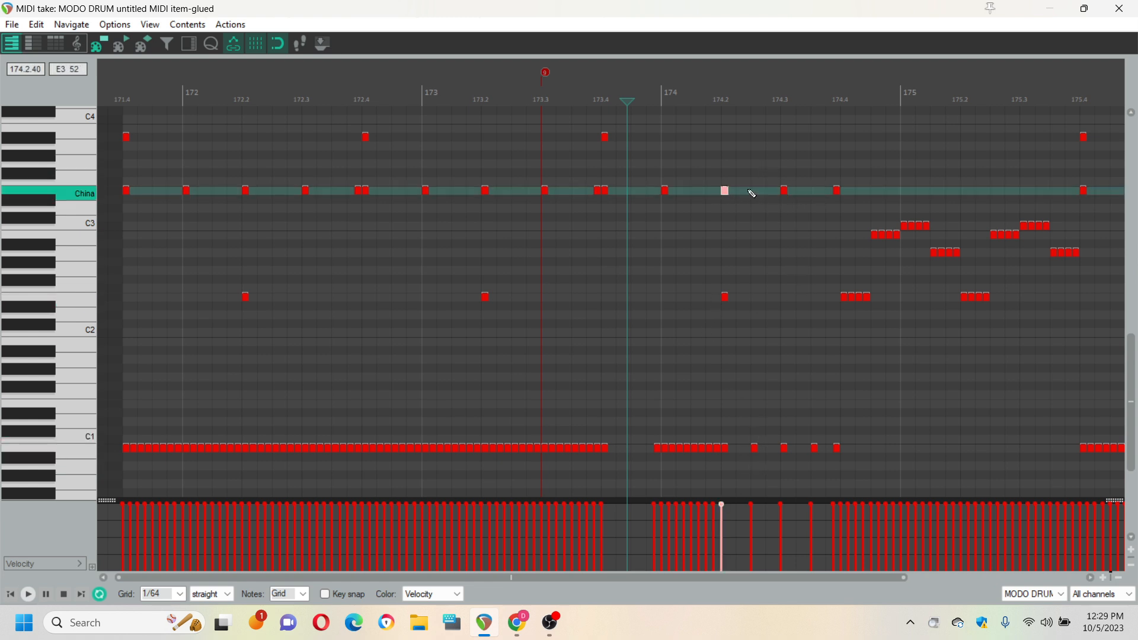
pyautogui.click(785, 191)
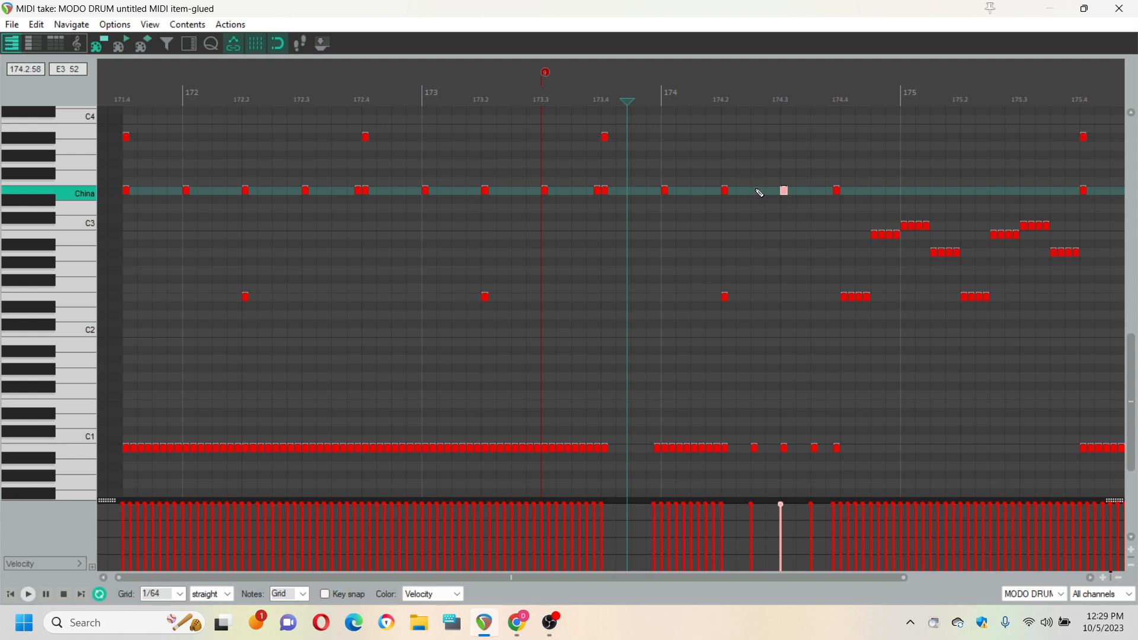
pyautogui.click(755, 190)
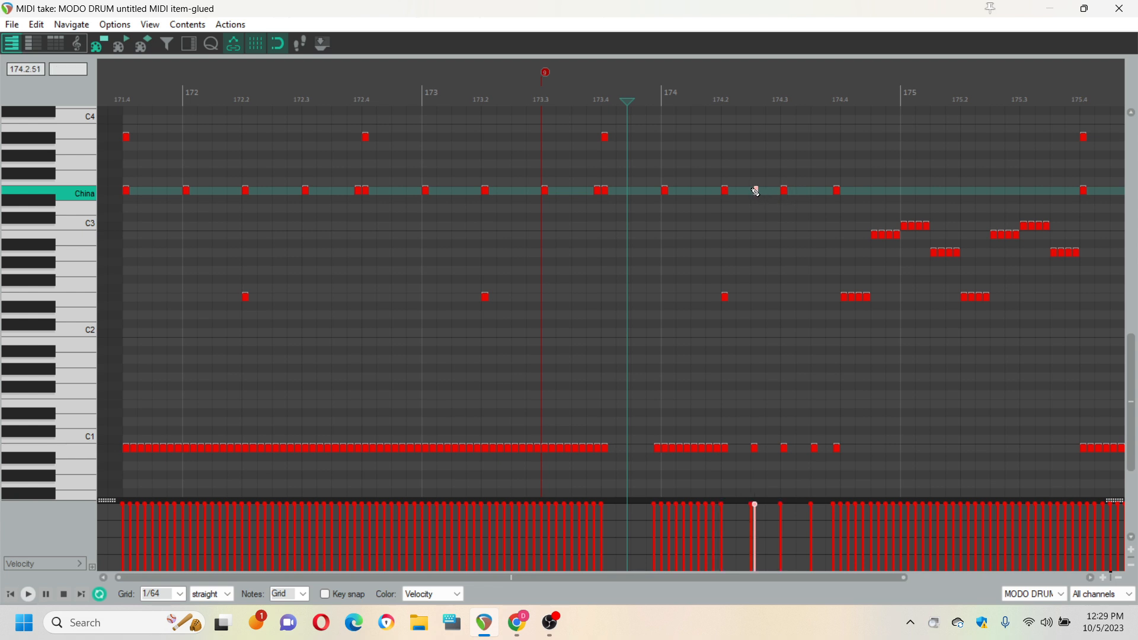
pyautogui.click(814, 190)
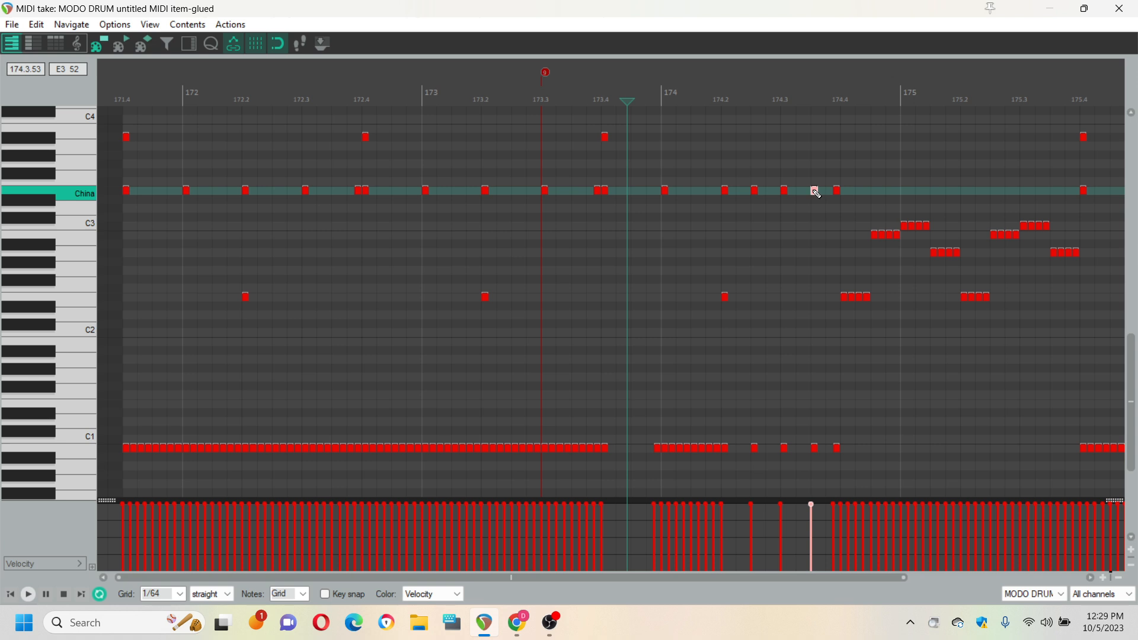
# Extend the start of the short China note between beats 3 and 4 of measure 174 to line up with the kick
pyautogui.scroll(2, 845, 206)
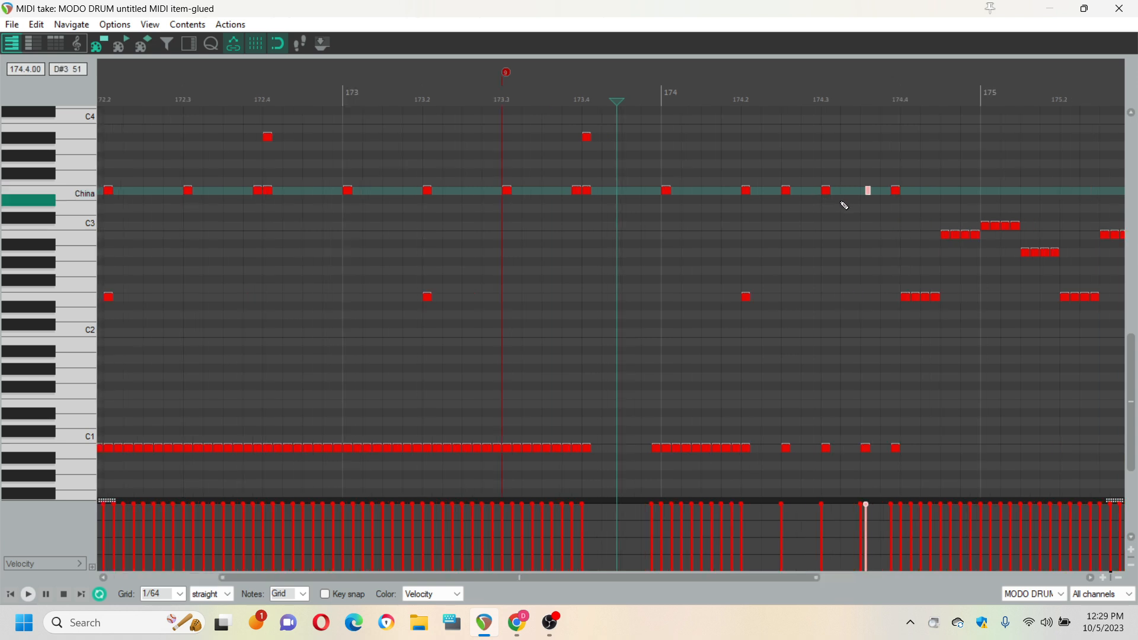
pyautogui.scroll(2, 845, 206)
pyautogui.scroll(-2, 915, 211)
pyautogui.scroll(2, 974, 216)
pyautogui.scroll(-1, 918, 221)
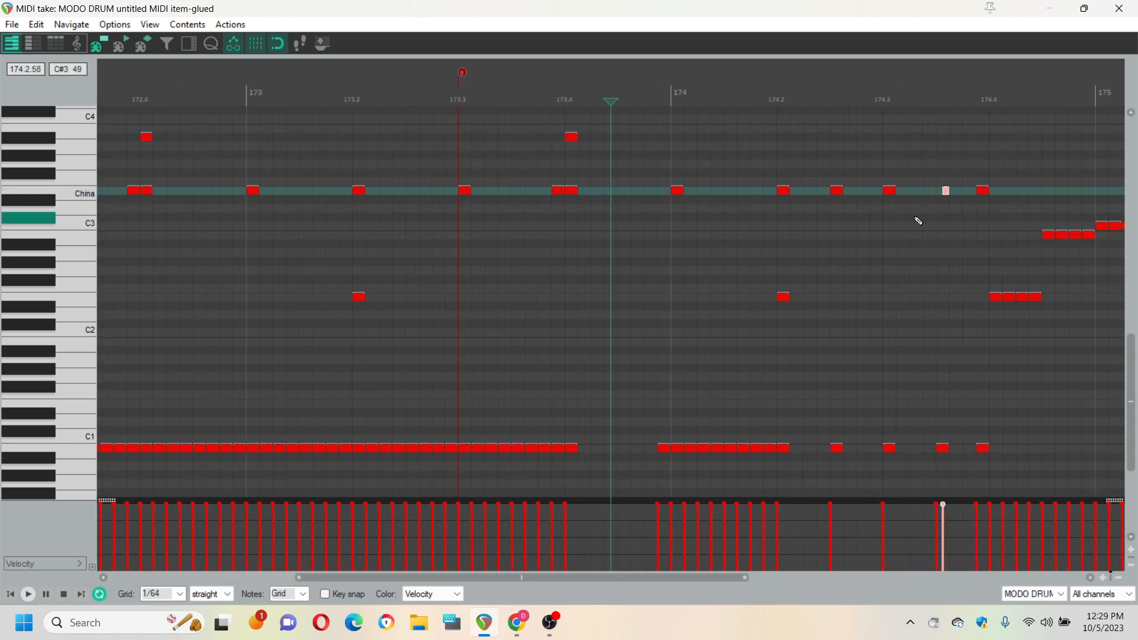
pyautogui.click(987, 153)
pyautogui.scroll(1, 1010, 187)
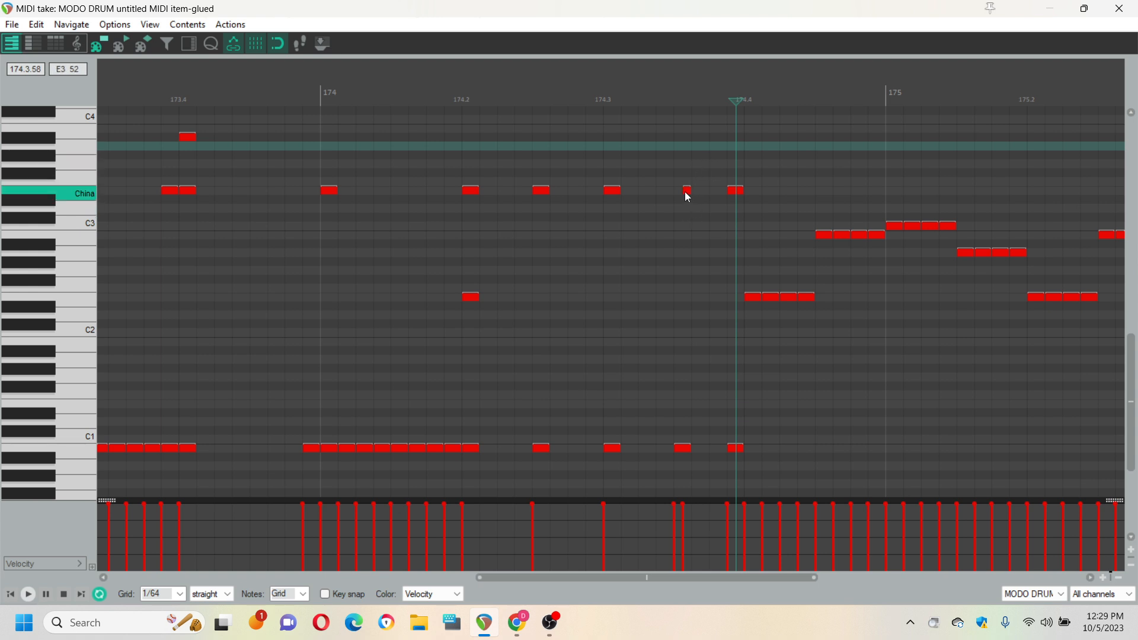
pyautogui.moveTo(687, 196); pyautogui.dragTo(674, 195)
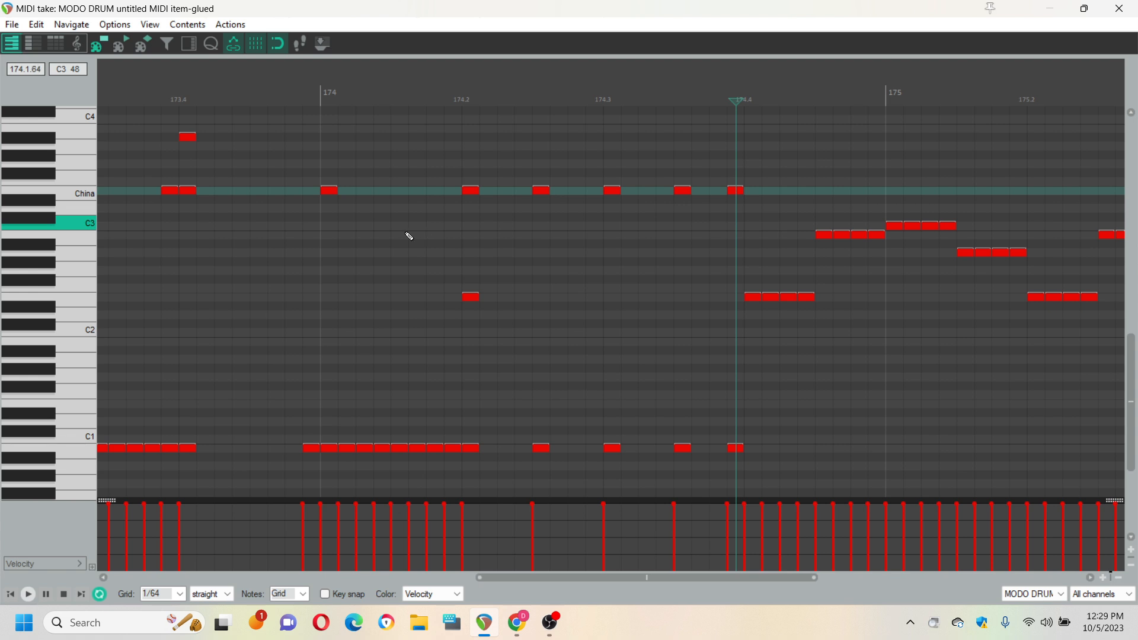
# Play the edited China hits in the MIDI editor from just before measure 174
pyautogui.click(319, 253)
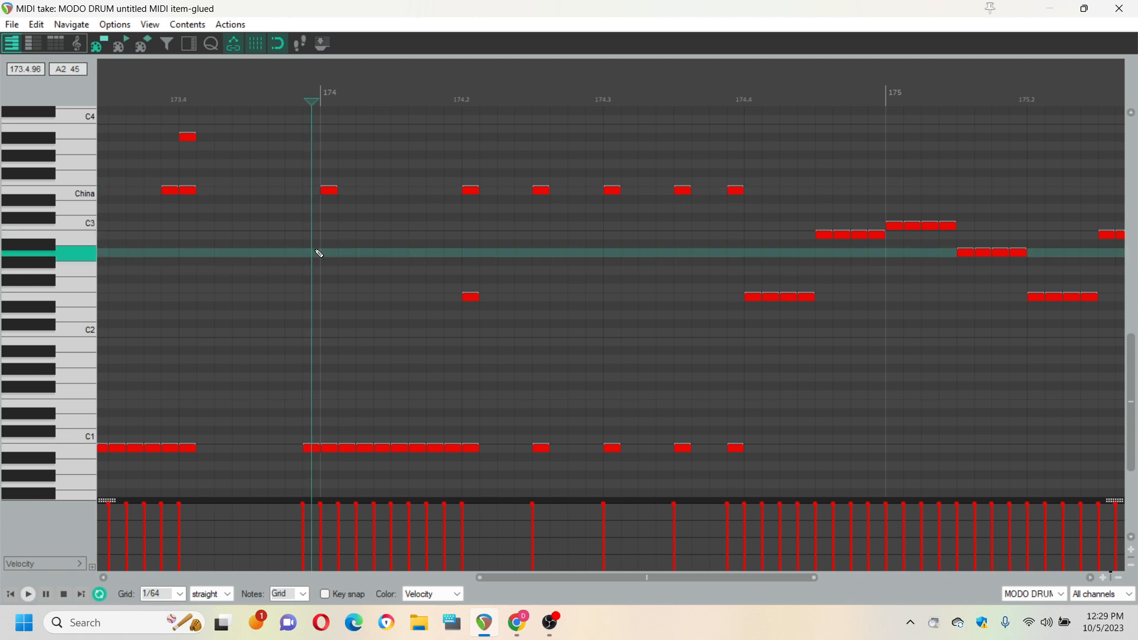
pyautogui.press('space')
pyautogui.press('space')
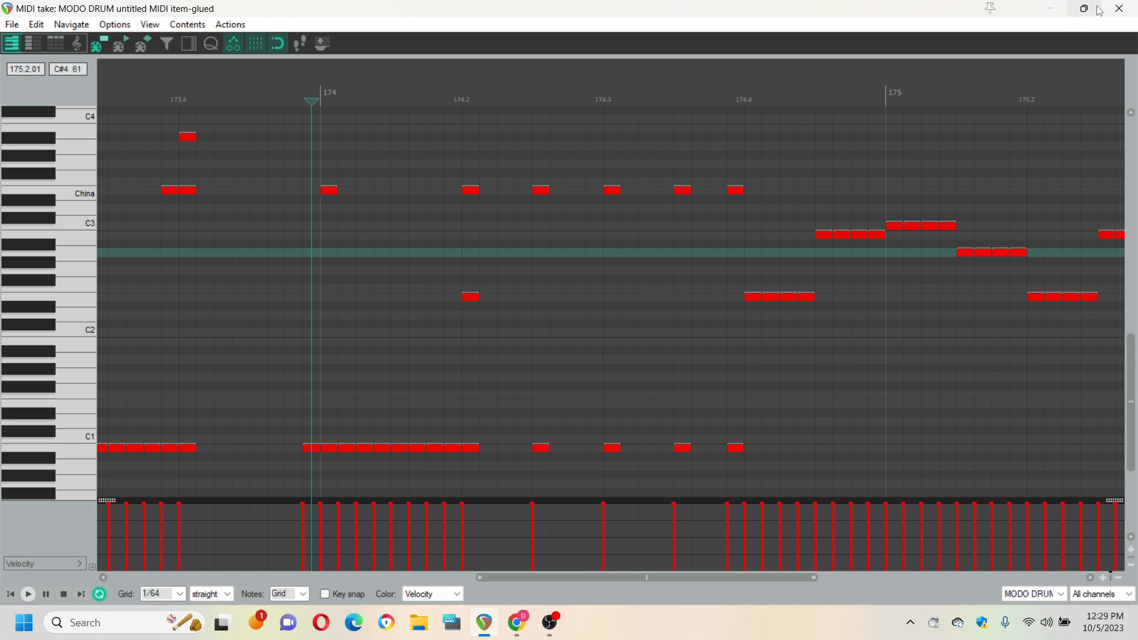
# Place the edit cursor at the China hit halfway between beats 2 and 3 of measure 174 and close the MIDI editor
pyautogui.click(538, 168)
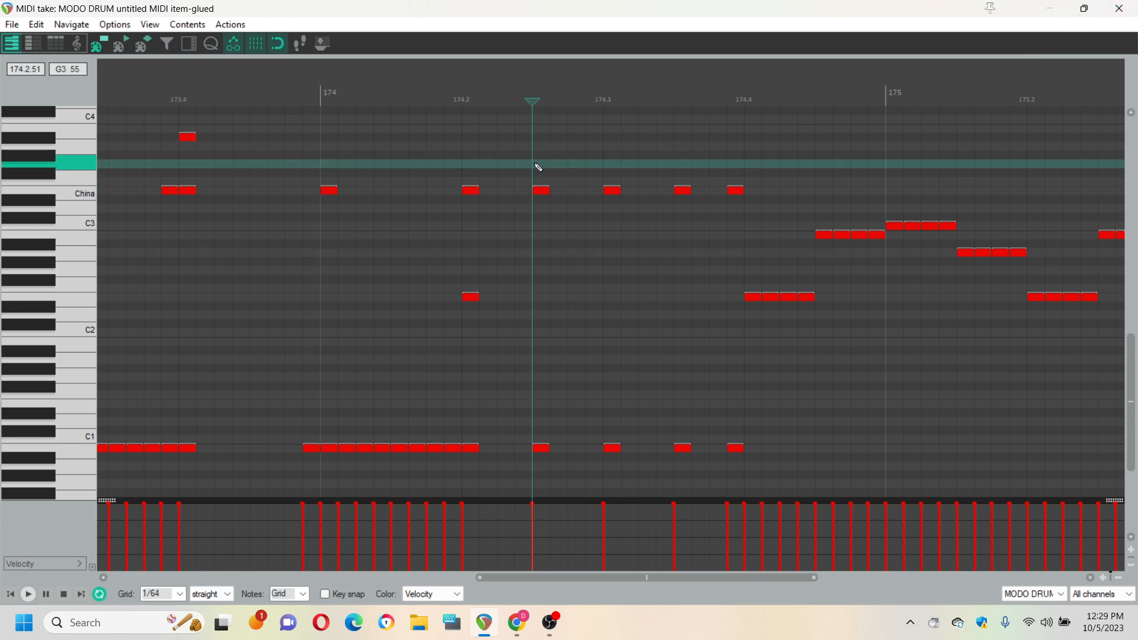
pyautogui.click(1120, 9)
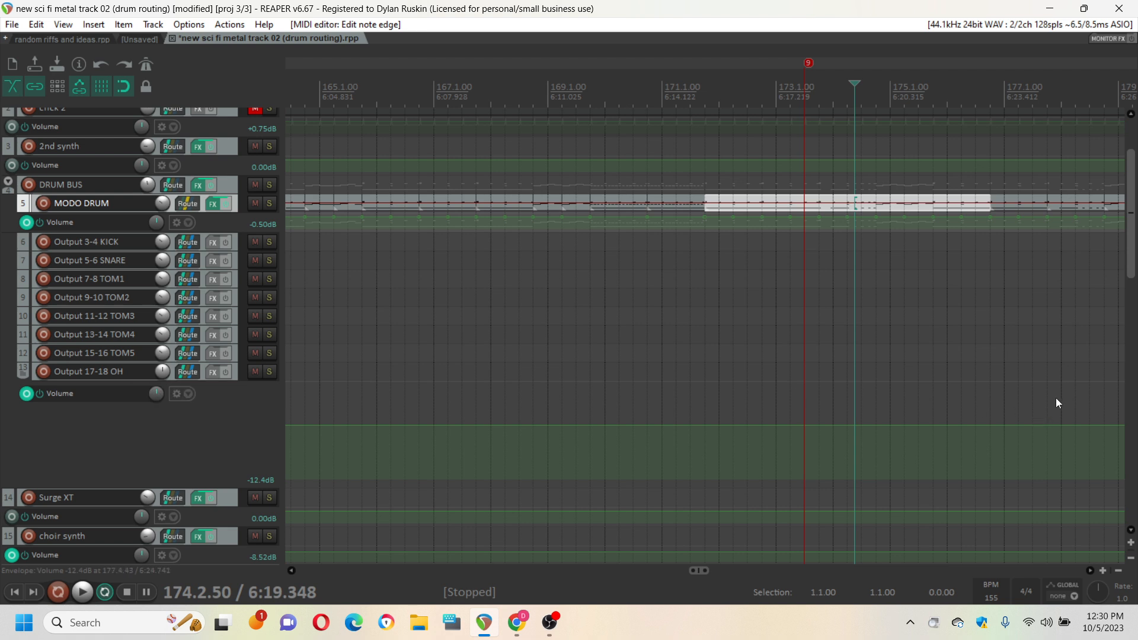
pyautogui.scroll(3, 1008, 394)
pyautogui.scroll(4, 836, 358)
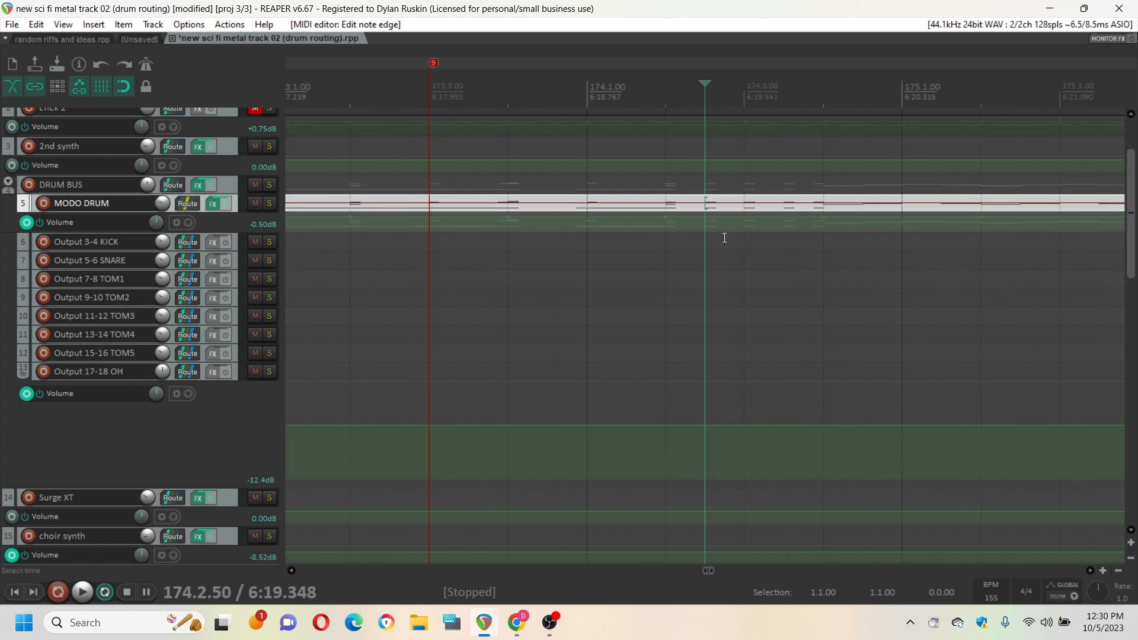
# Play the project twice from 174.2.50 in the arrangement
pyautogui.press('space')
pyautogui.press('space')
pyautogui.scroll(2, 764, 296)
pyautogui.press('space')
pyautogui.press('space')
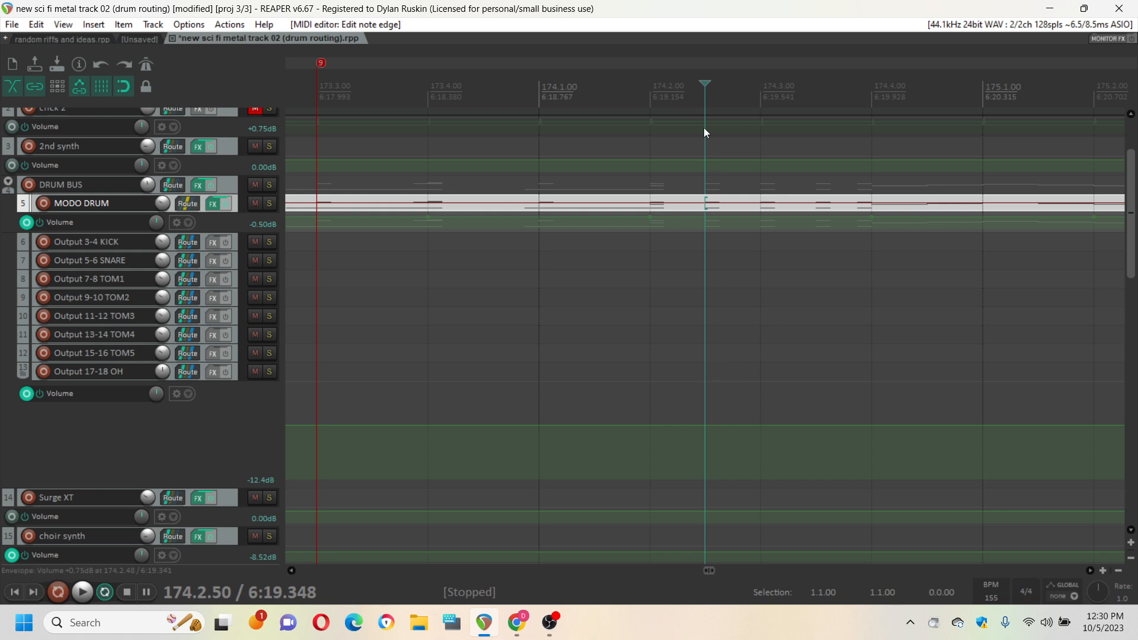
# Check how the edit cursor snaps between beats 2 and 3 of measure 174 in the arrangement
pyautogui.click(684, 297)
pyautogui.click(716, 320)
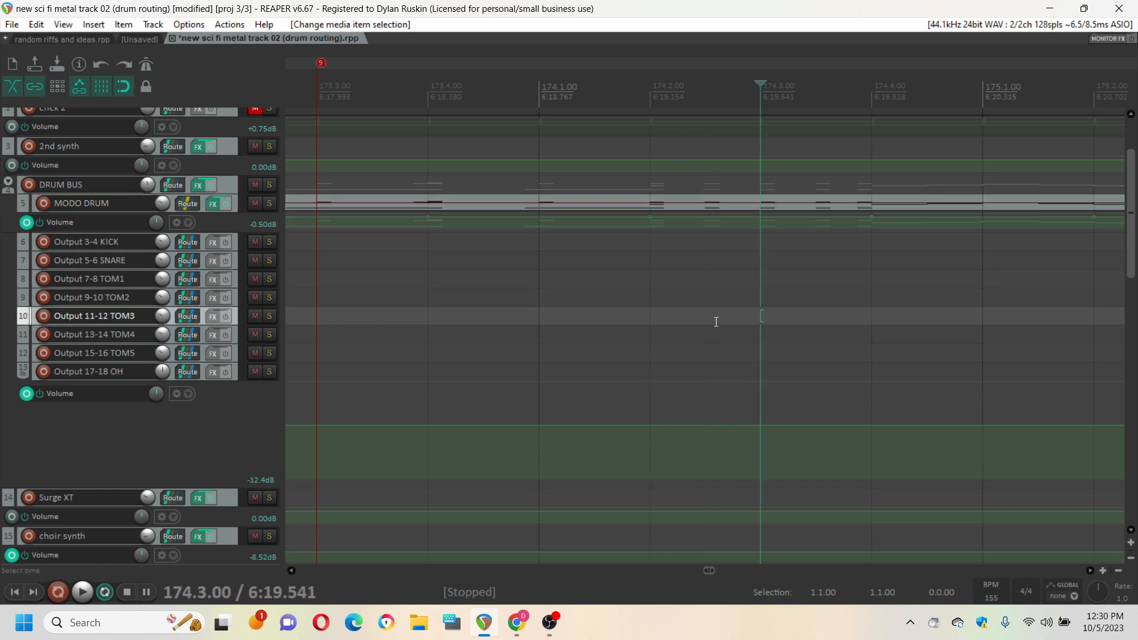
pyautogui.click(673, 325)
pyautogui.click(755, 317)
pyautogui.click(664, 321)
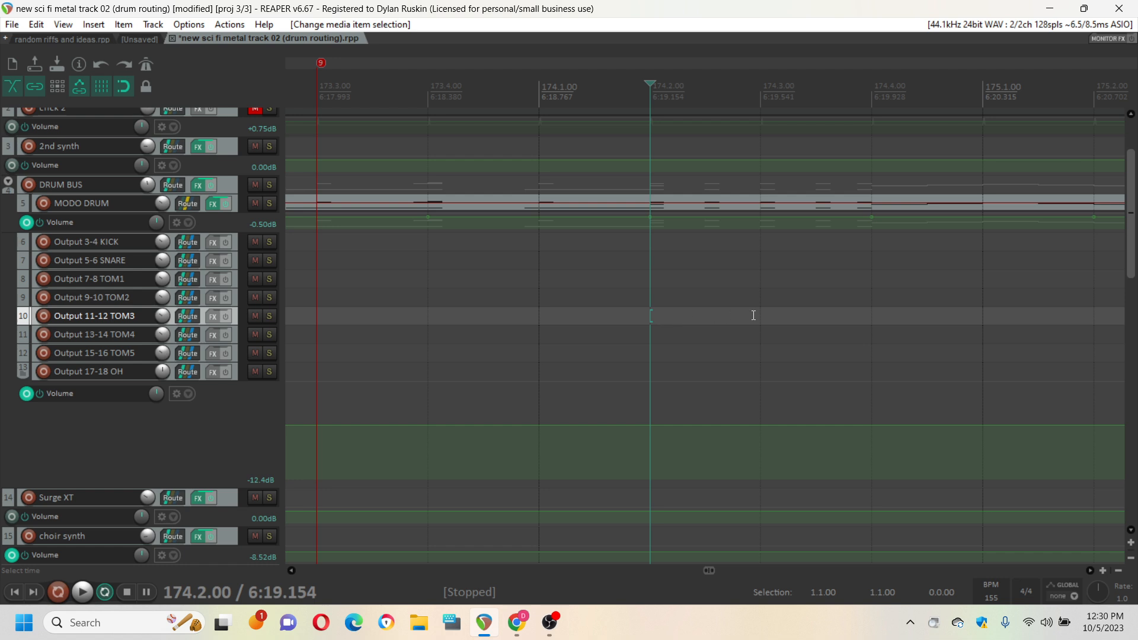
pyautogui.click(754, 315)
pyautogui.click(694, 321)
pyautogui.click(689, 318)
pyautogui.click(739, 315)
pyautogui.click(671, 315)
pyautogui.click(742, 295)
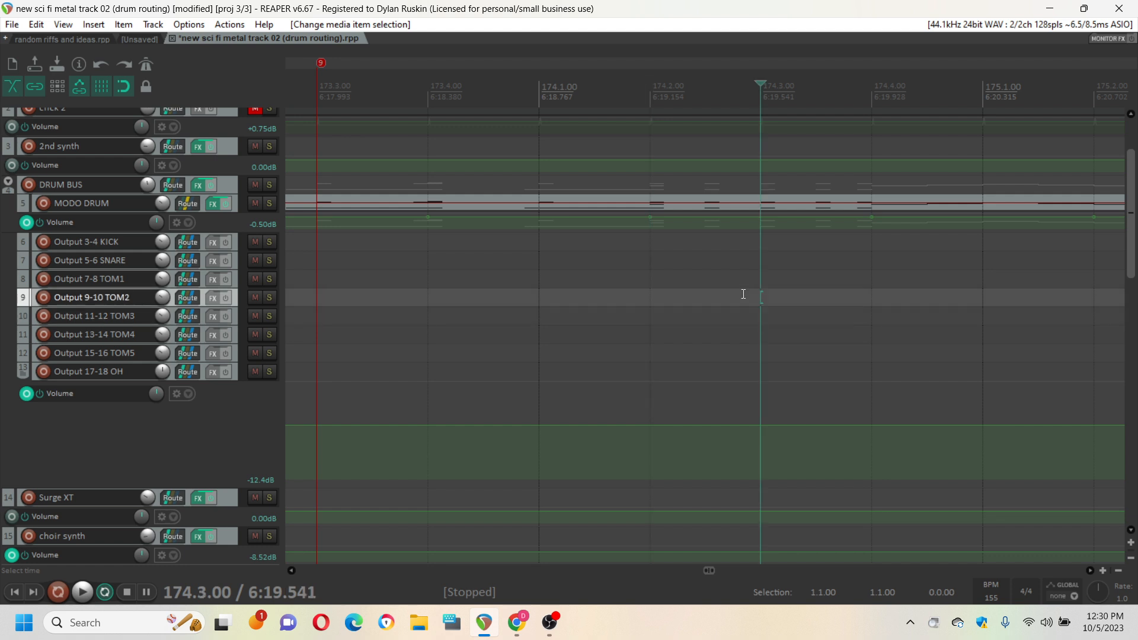
pyautogui.click(671, 313)
pyautogui.click(721, 299)
pyautogui.click(657, 280)
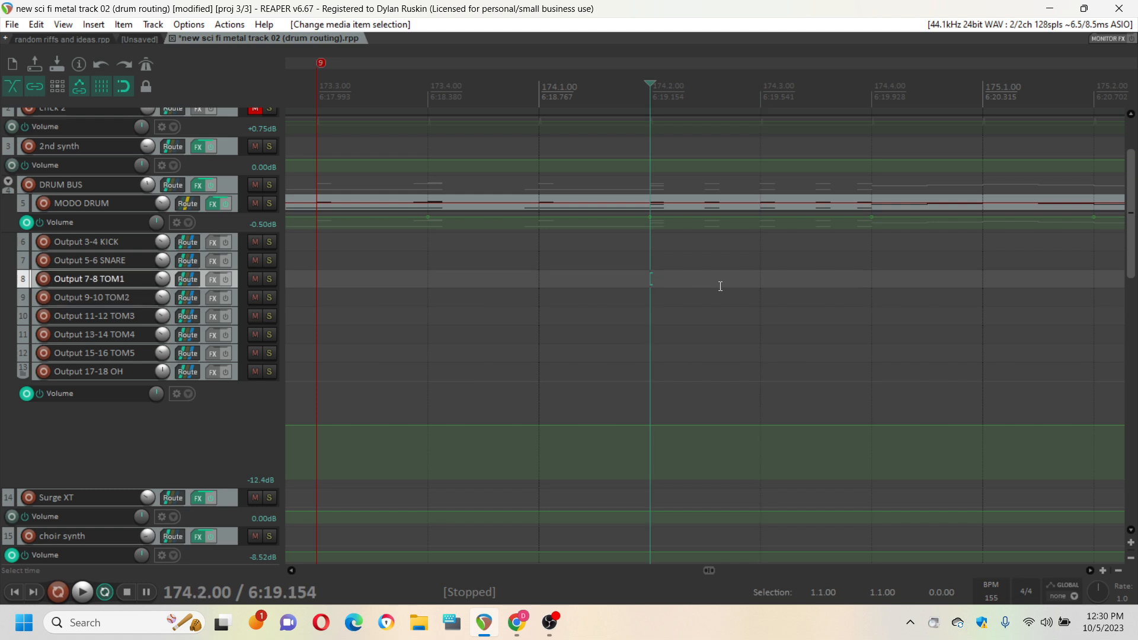
pyautogui.click(753, 278)
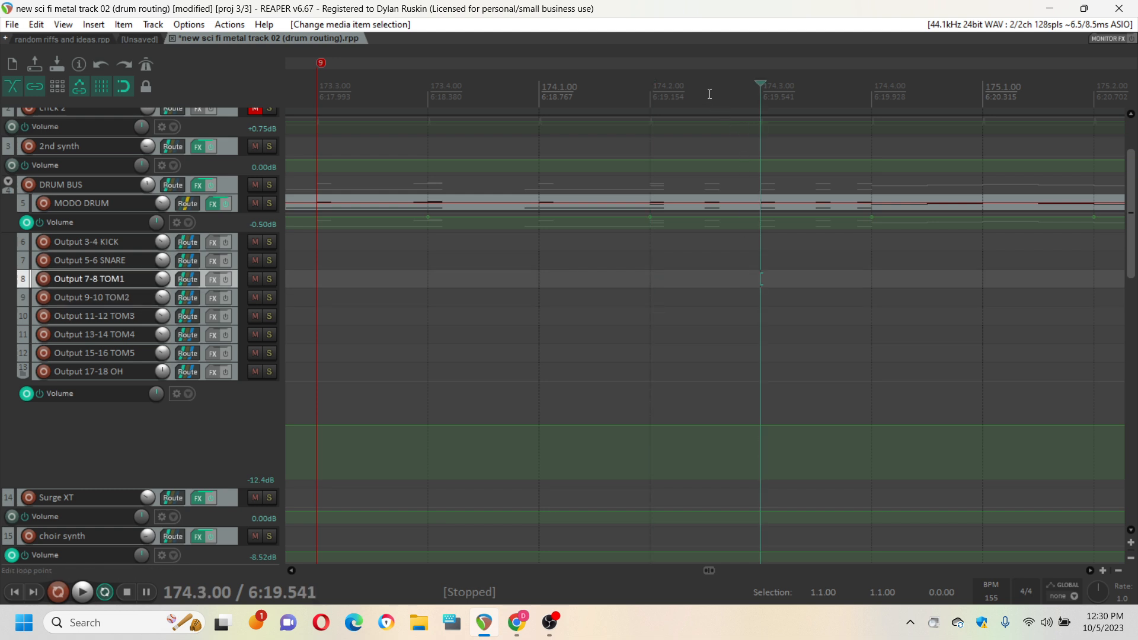
pyautogui.click(669, 94)
pyautogui.click(752, 90)
# Set the arrangement's grid line spacing to 1/8 and close the snap/grid settings
pyautogui.click(106, 90)
pyautogui.click(106, 90)
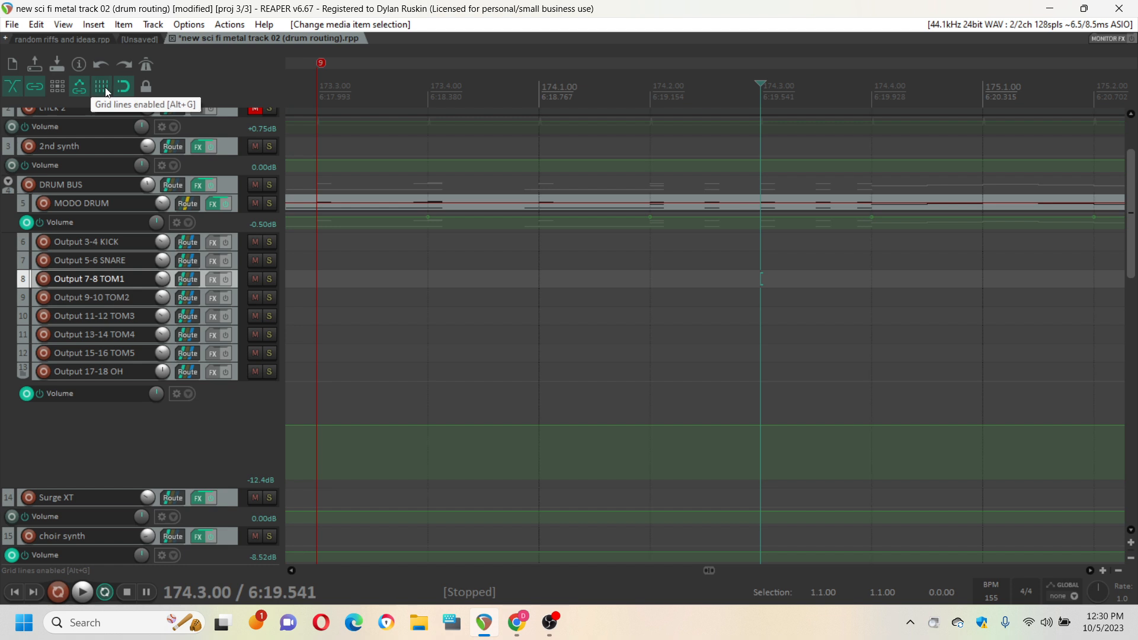
pyautogui.rightClick(106, 90)
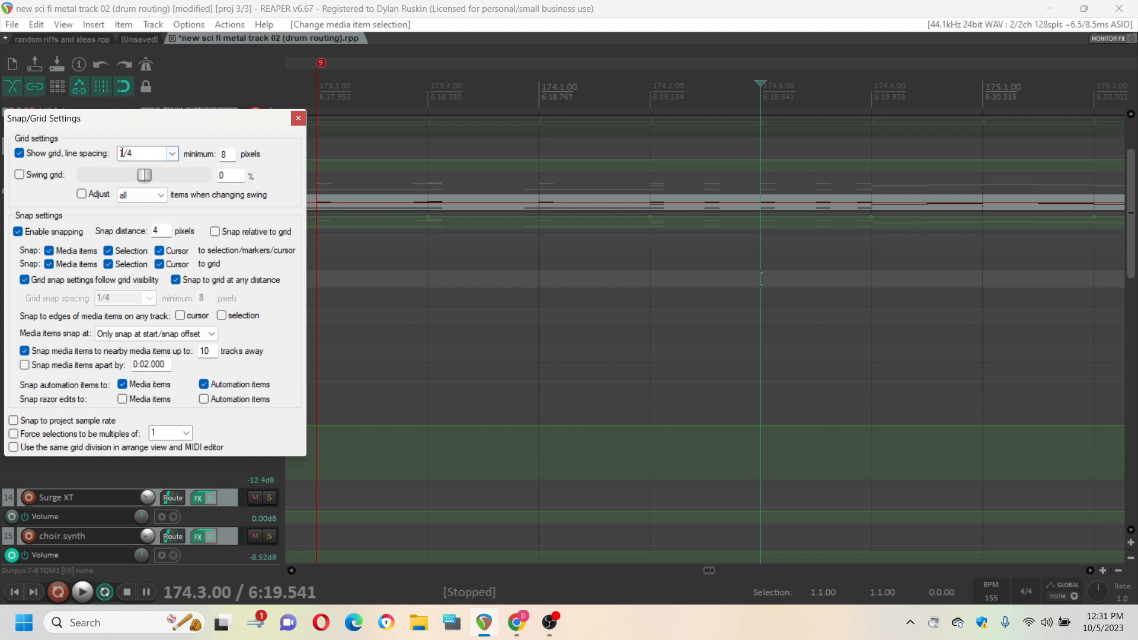
pyautogui.click(173, 155)
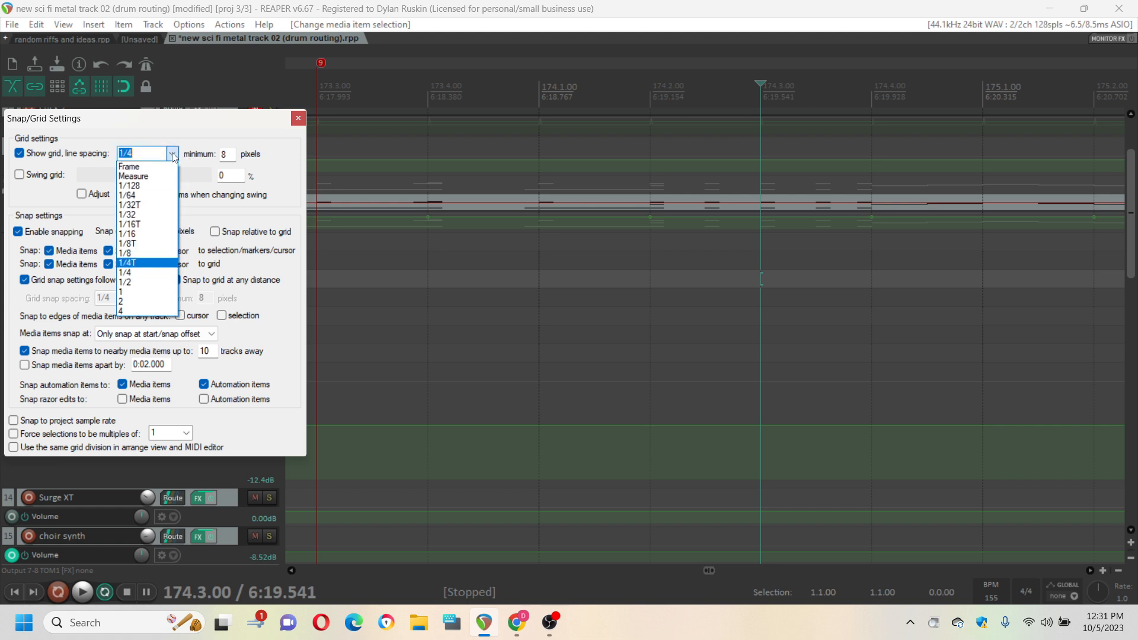
pyautogui.click(135, 253)
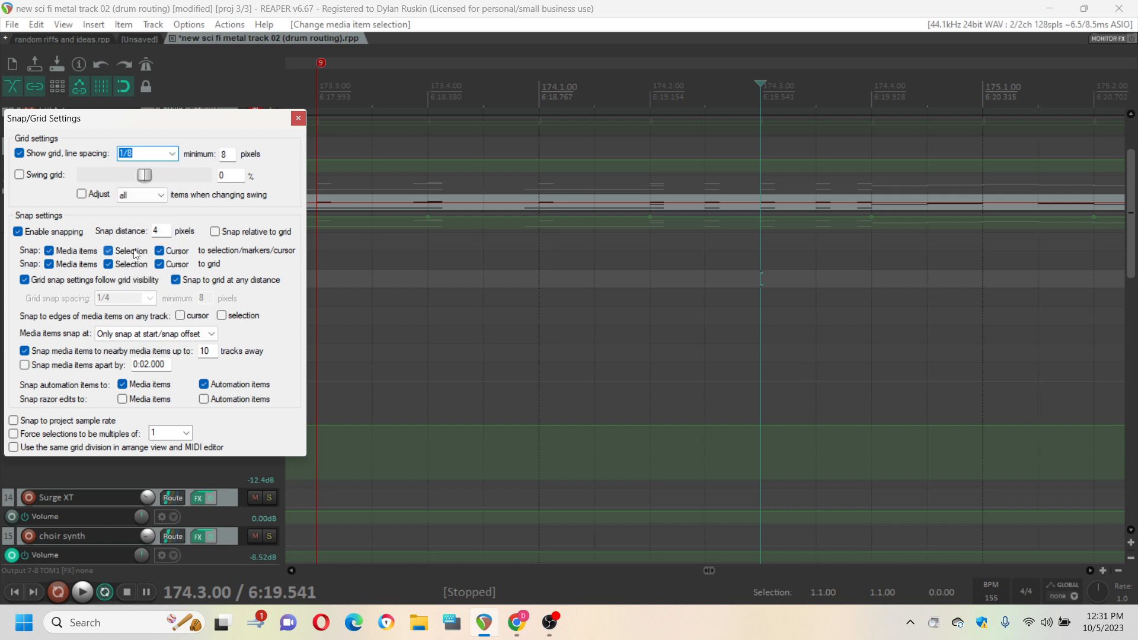
pyautogui.click(298, 118)
# Place the edit cursor at 174.2.00 and play the China hits from there
pyautogui.click(651, 289)
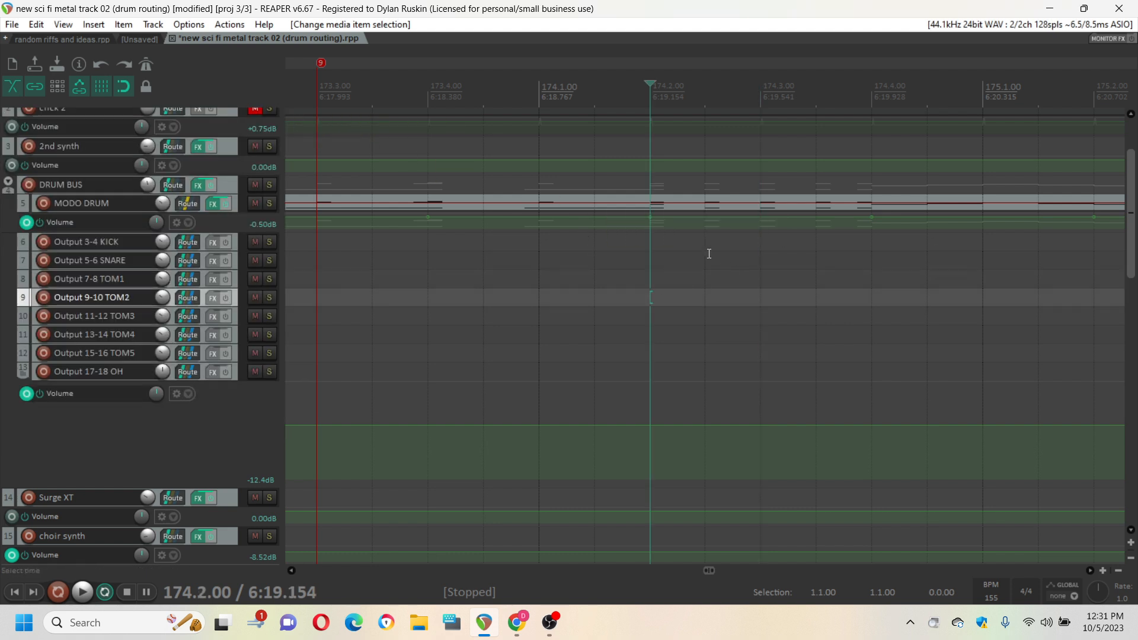
pyautogui.press('space')
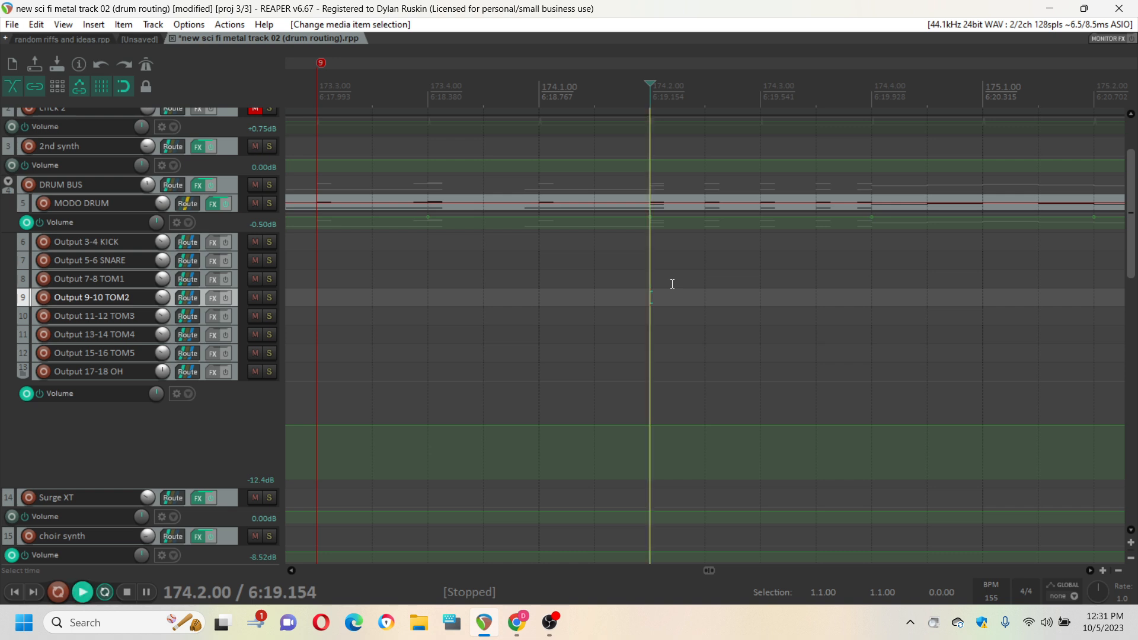
pyautogui.press('space')
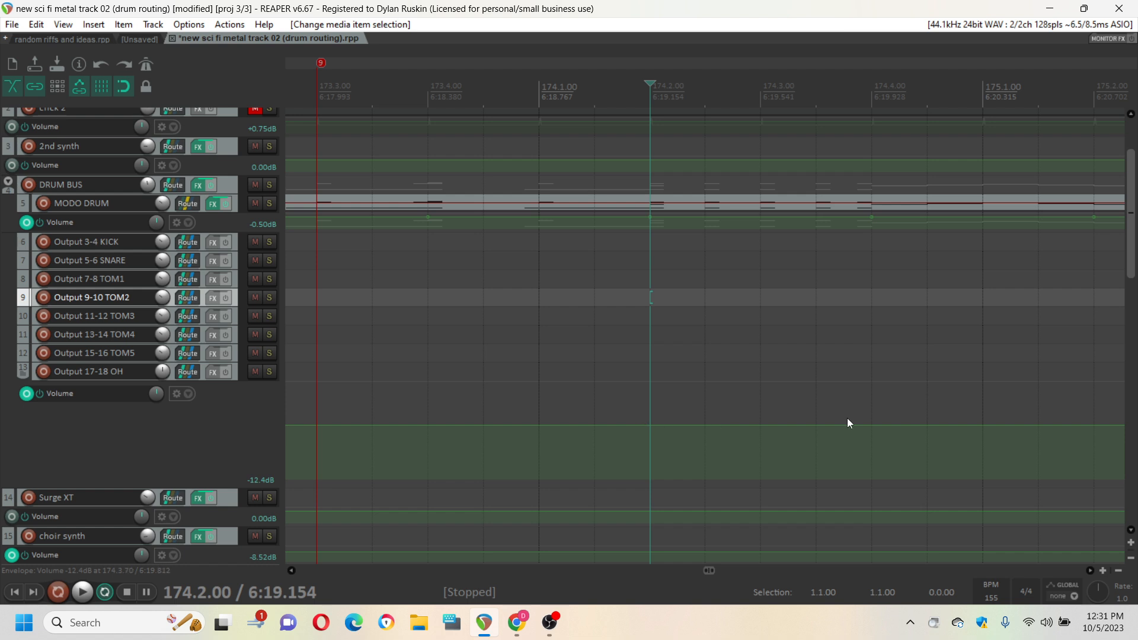
# Add four points to the Output 17-18 OH volume envelope at 174.2.00, 174.2.50, 174.3.00 and 174.3.50
pyautogui.hscroll(-1, 848, 423)
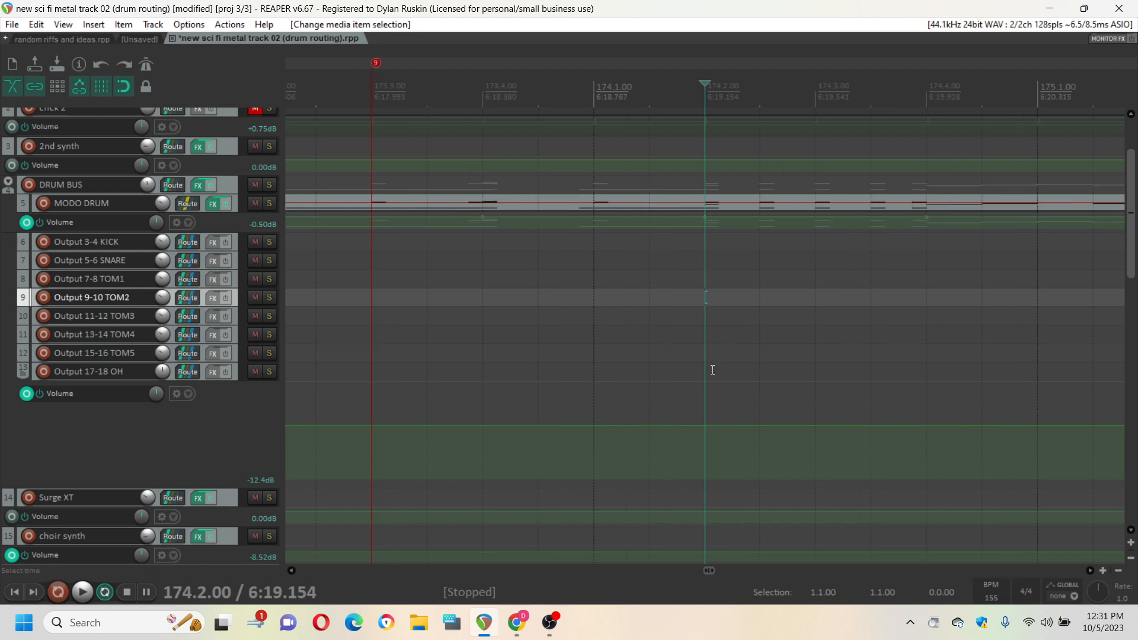
pyautogui.click(705, 427)
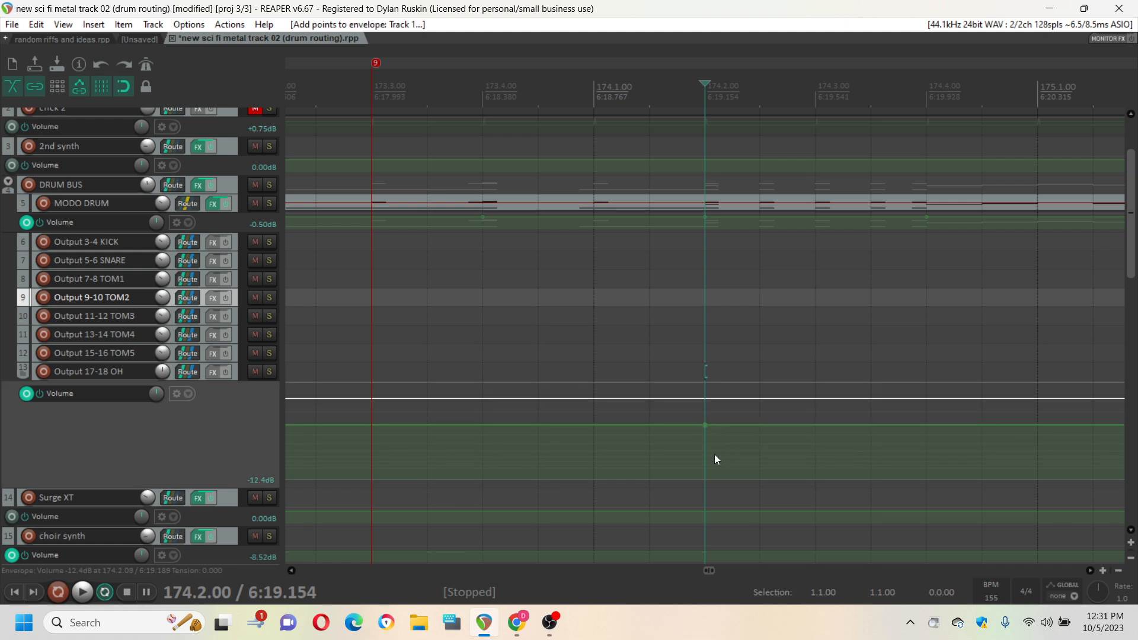
pyautogui.click(761, 426)
pyautogui.click(818, 425)
pyautogui.click(871, 423)
# Play the passage twice from 174.2.00 to compare the China hits with the new envelope points
pyautogui.click(679, 330)
pyautogui.press('space')
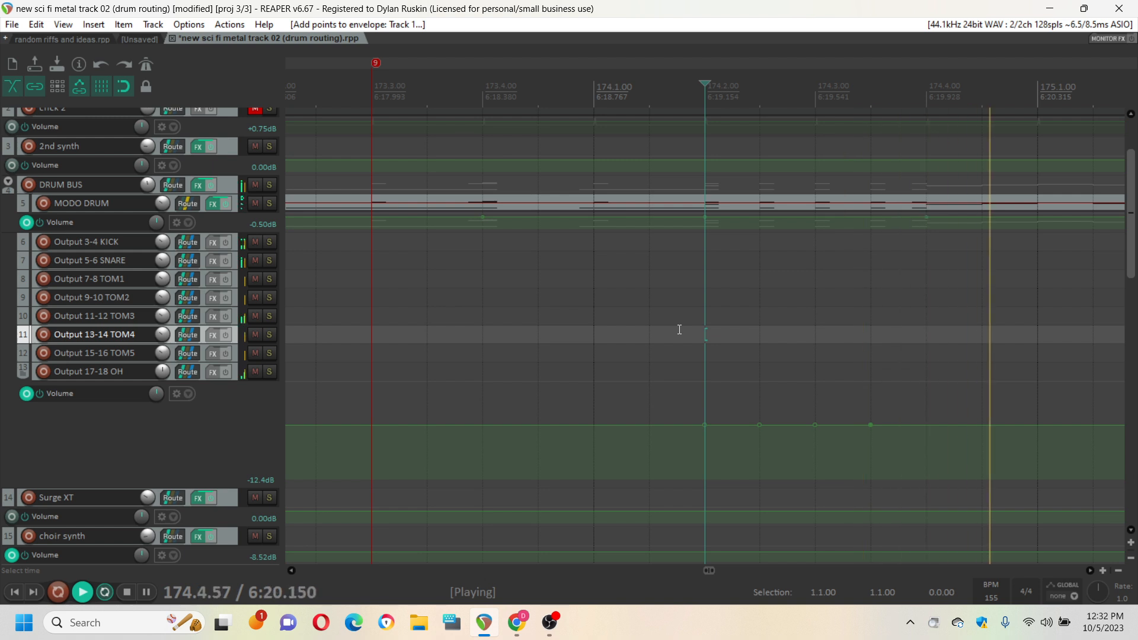
pyautogui.press('space')
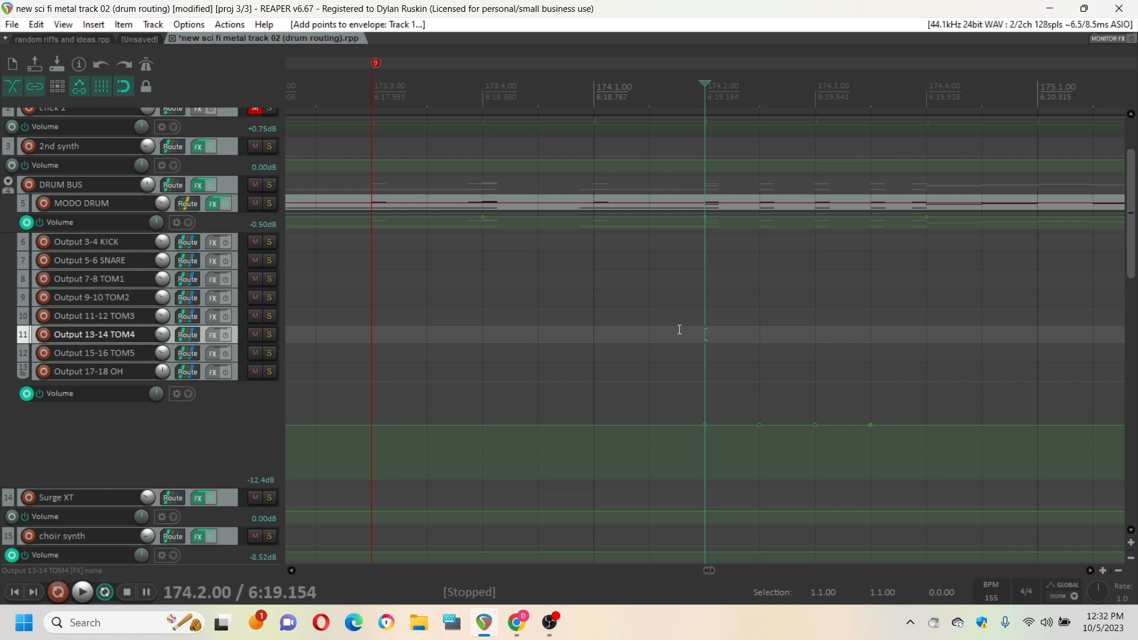
pyautogui.press('space')
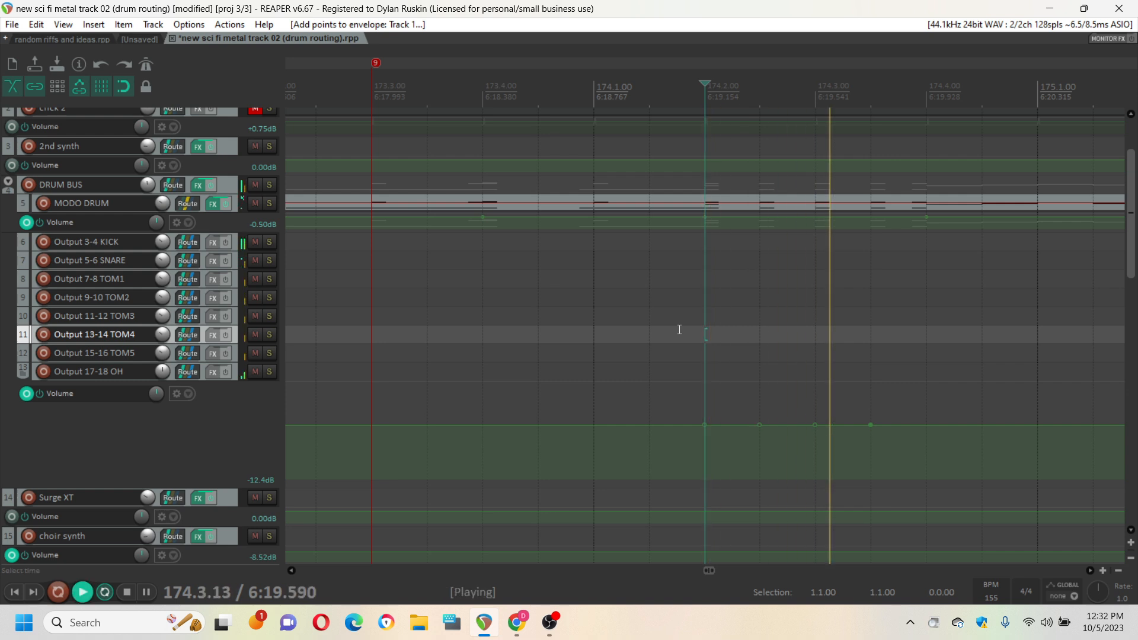
pyautogui.press('space')
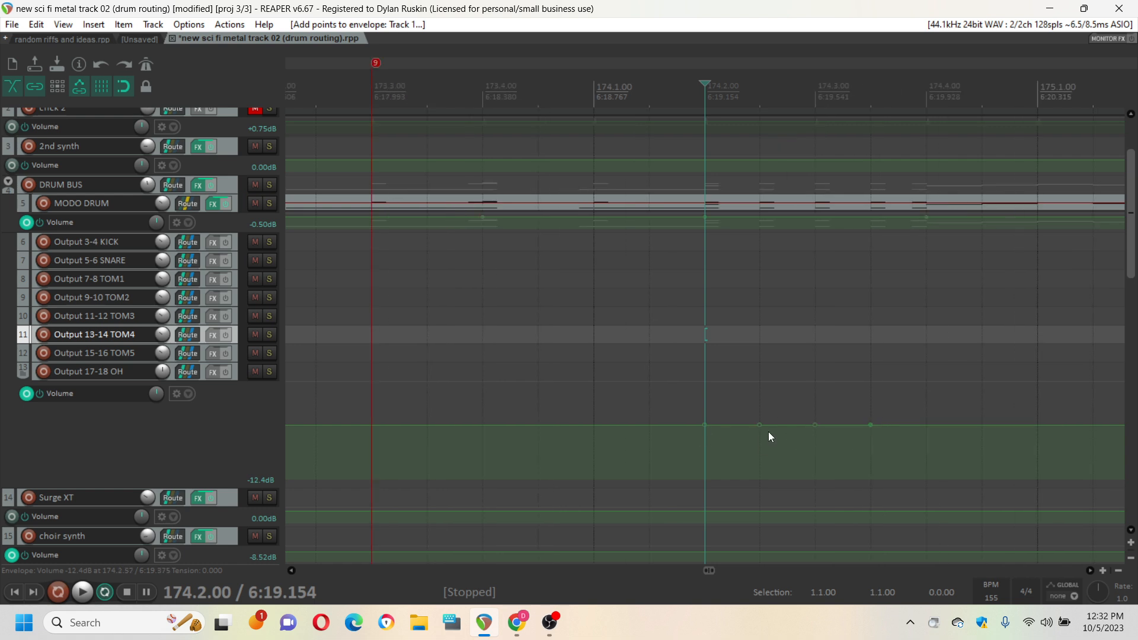
# Turn off snapping in the arrangement, trying a free time selection around the start of measure 174 and clearing it
pyautogui.click(757, 404)
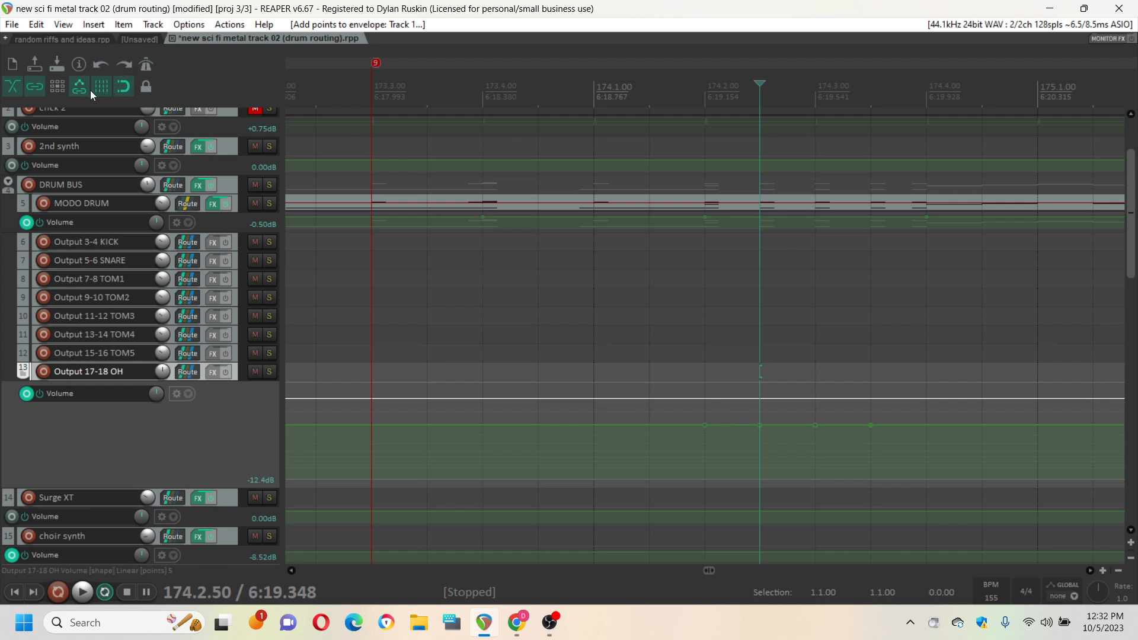
pyautogui.click(630, 96)
pyautogui.moveTo(631, 97); pyautogui.dragTo(602, 98)
pyautogui.click(123, 87)
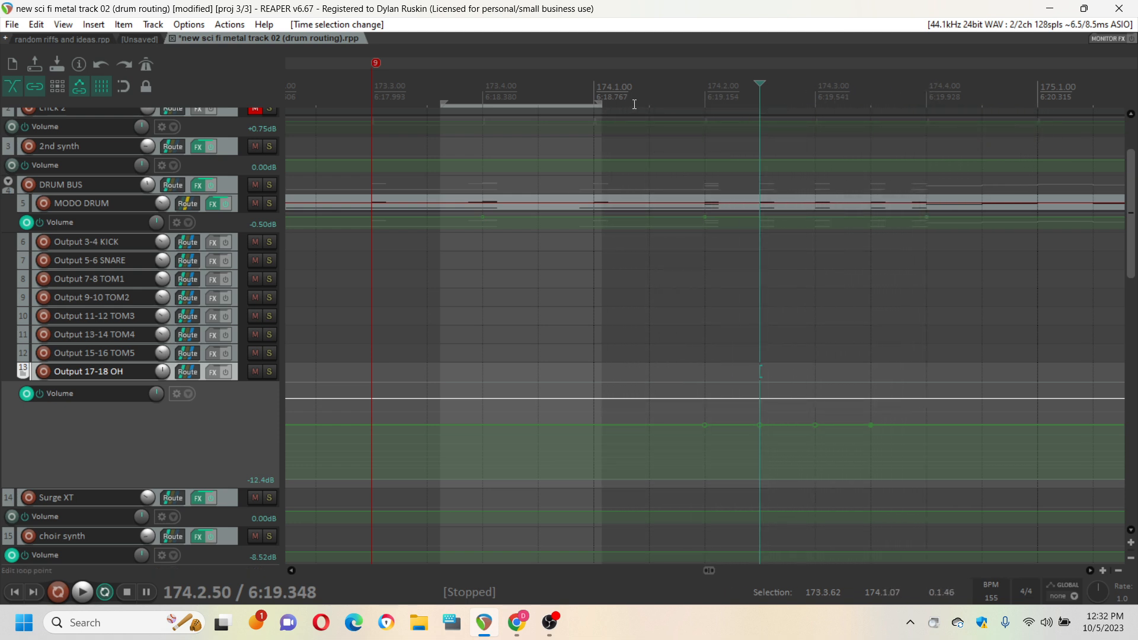
pyautogui.click(676, 86)
pyautogui.press('Escape')
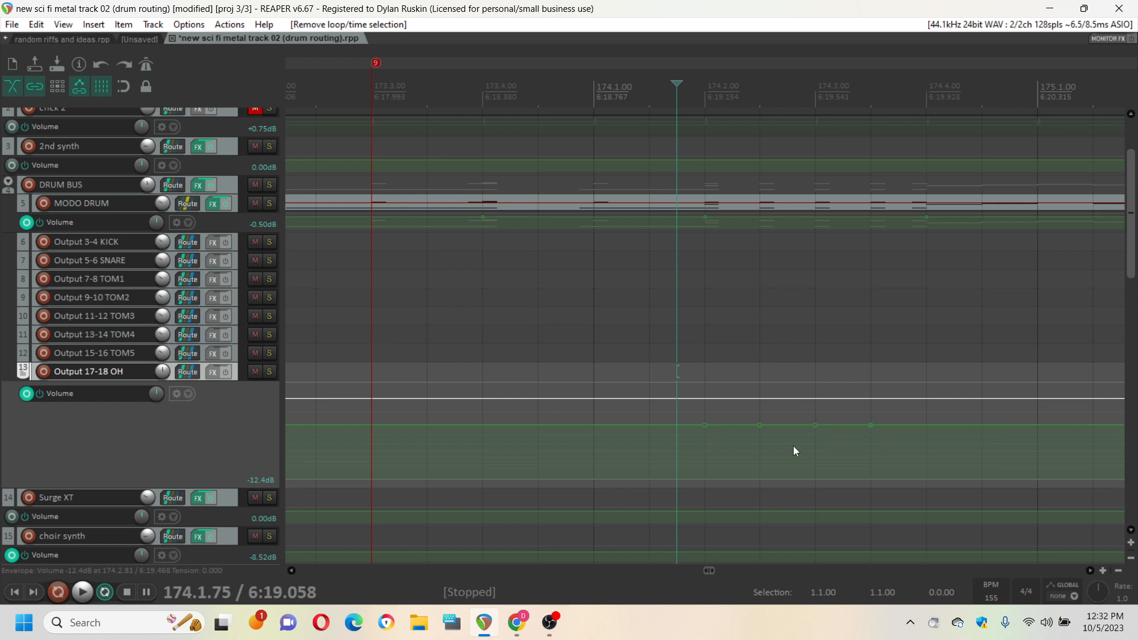
# Add two points before 174.2.50 on the Output 17-18 OH volume envelope, lower the second to -inf dB, and shift the first slightly earlier
pyautogui.hscroll(-1, 782, 445)
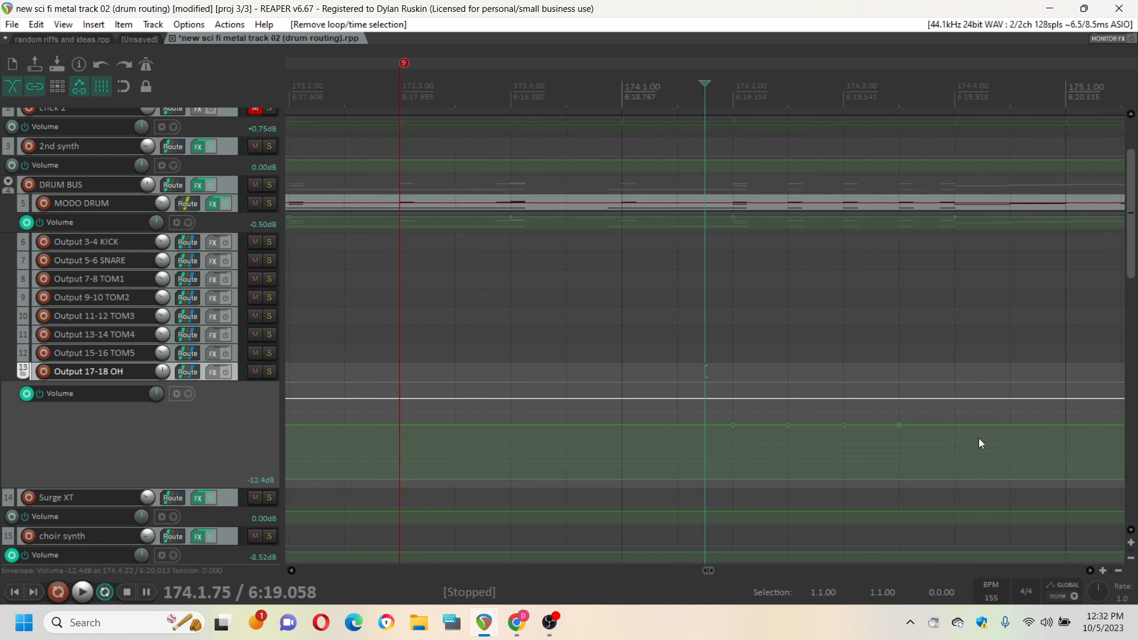
pyautogui.scroll(1, 980, 444)
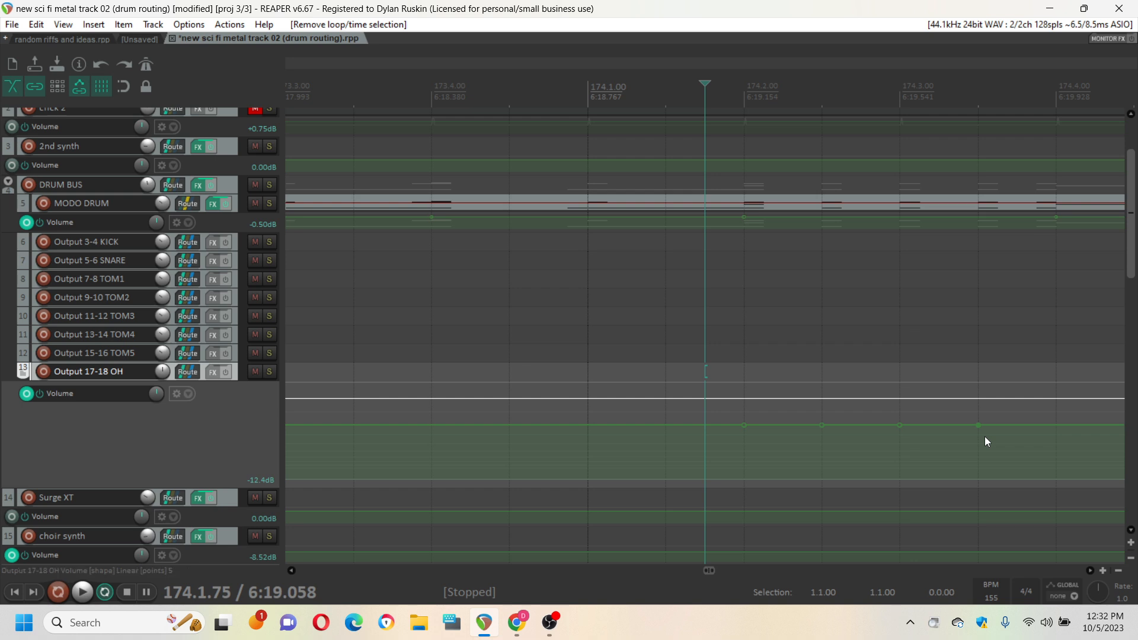
pyautogui.click(791, 425)
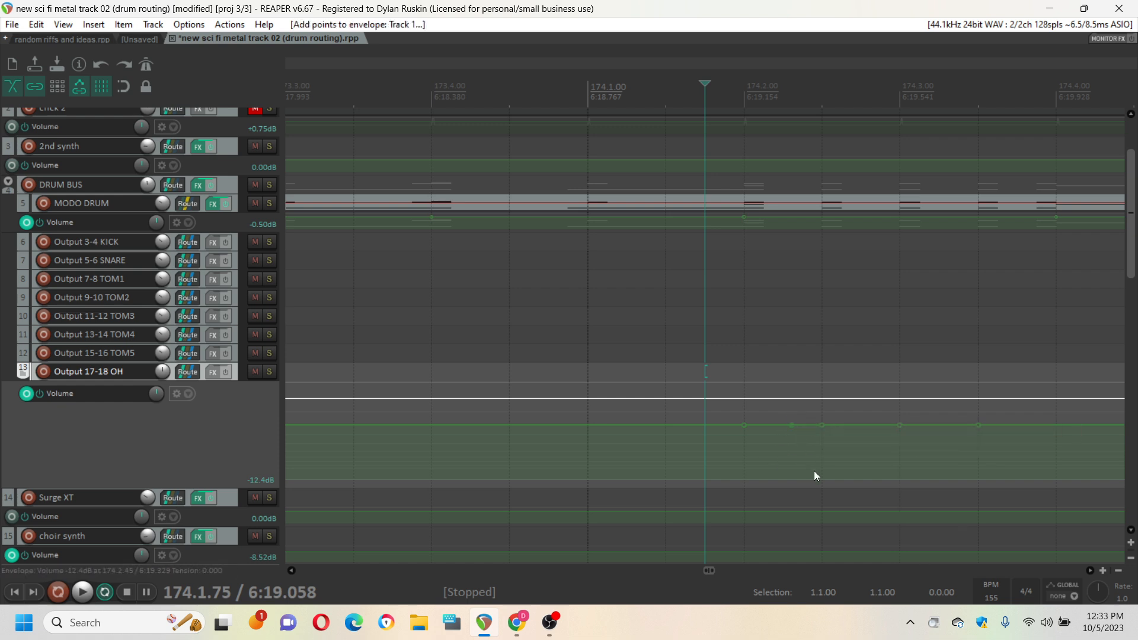
pyautogui.click(813, 425)
pyautogui.moveTo(814, 427); pyautogui.dragTo(820, 509)
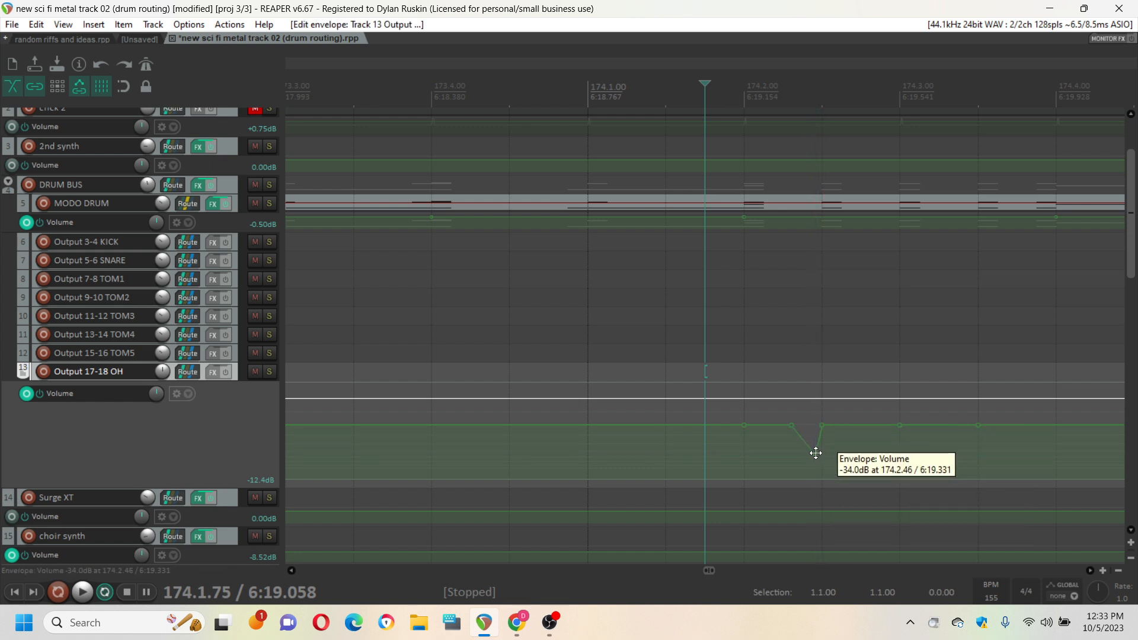
pyautogui.moveTo(817, 454); pyautogui.dragTo(823, 520)
pyautogui.moveTo(819, 472)
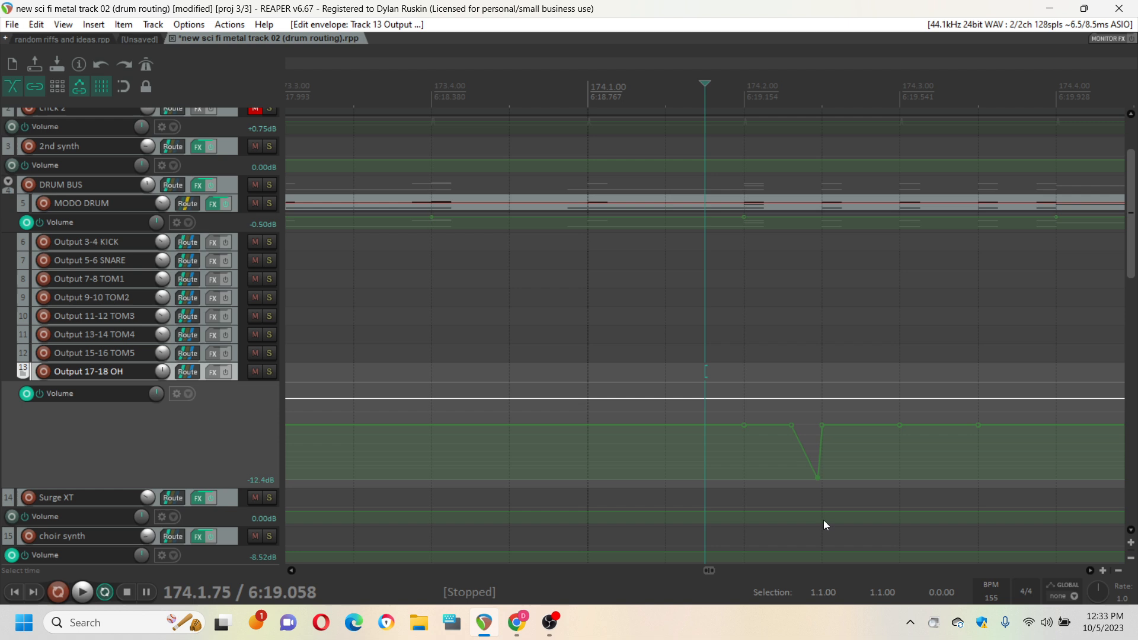
pyautogui.click(820, 479)
pyautogui.moveTo(817, 478); pyautogui.dragTo(802, 482)
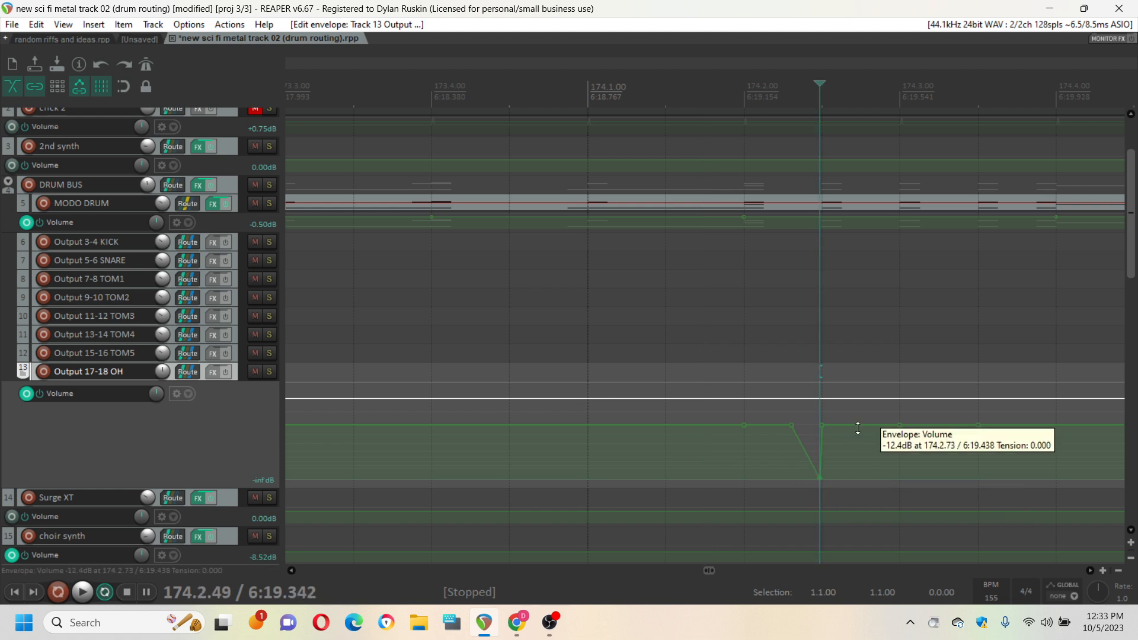
pyautogui.moveTo(791, 425); pyautogui.dragTo(777, 426)
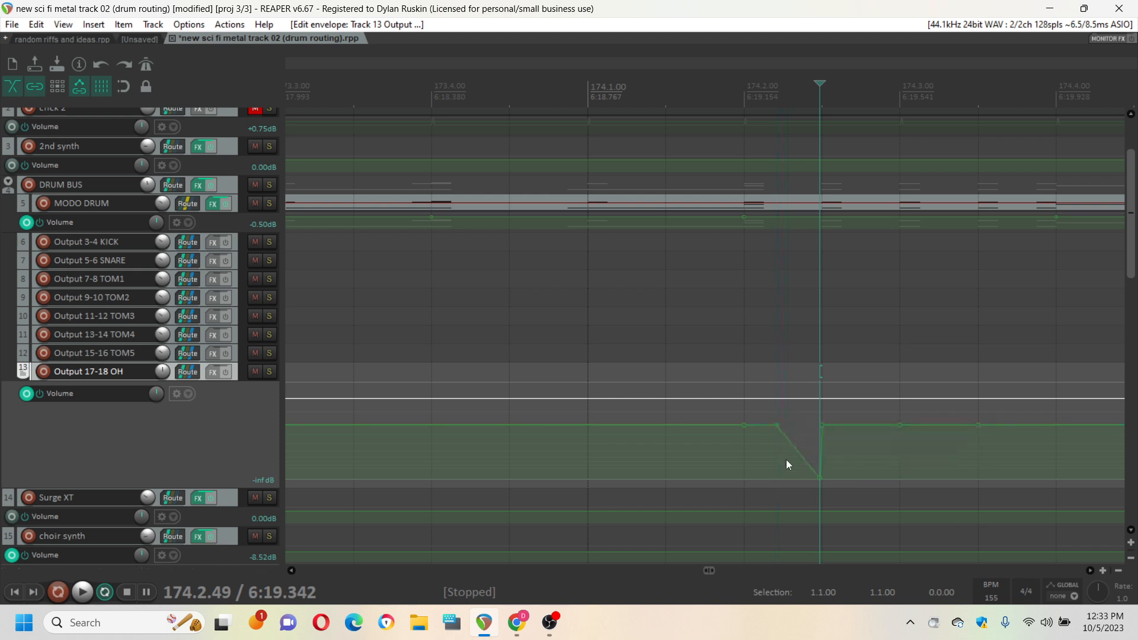
# Create a matching dip to silence just before 174.3.00 with two more points on the Output 17-18 OH volume envelope
pyautogui.click(854, 425)
pyautogui.moveTo(884, 426); pyautogui.dragTo(895, 545)
pyautogui.moveTo(895, 465); pyautogui.dragTo(899, 541)
# Solo the Output 17-18 OH track and play the two dips twice from 173.4.55
pyautogui.click(518, 385)
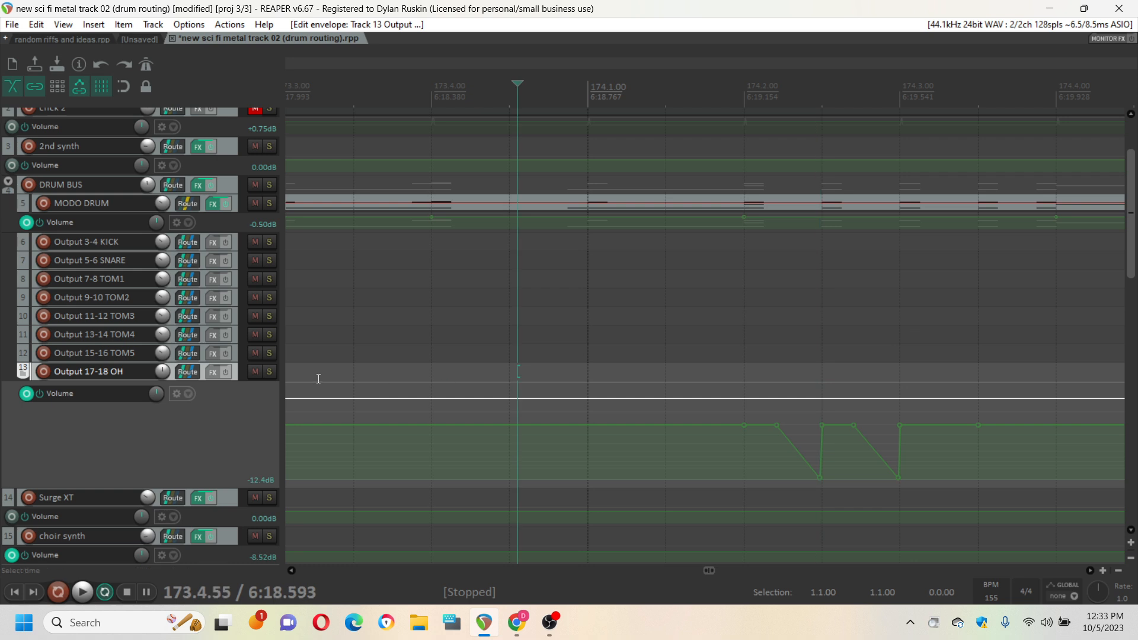
pyautogui.click(270, 373)
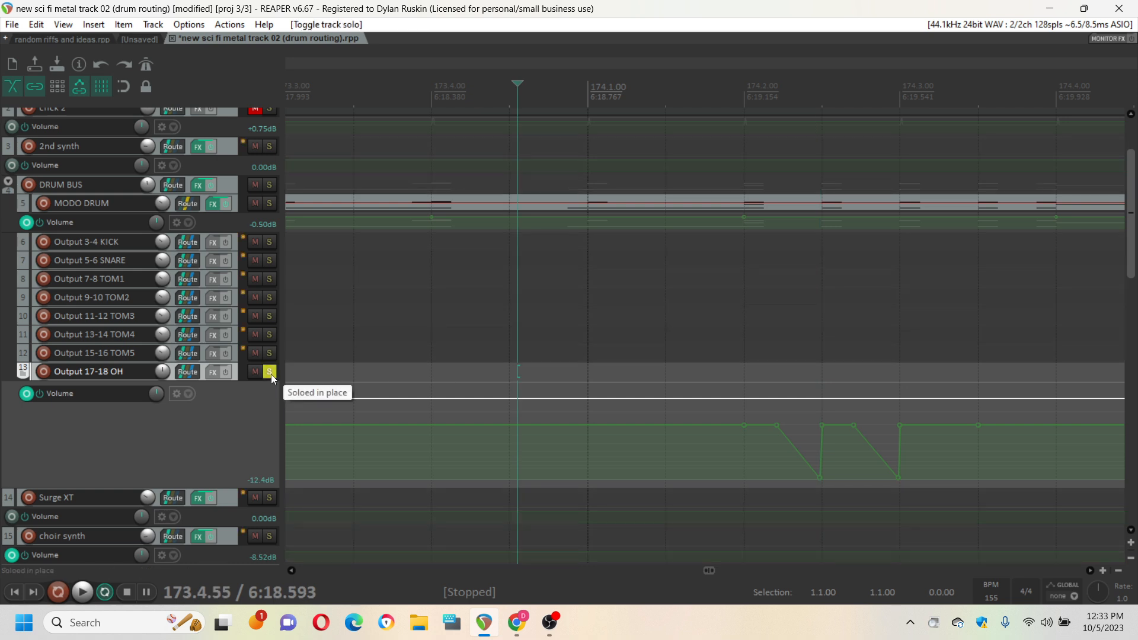
pyautogui.press('space')
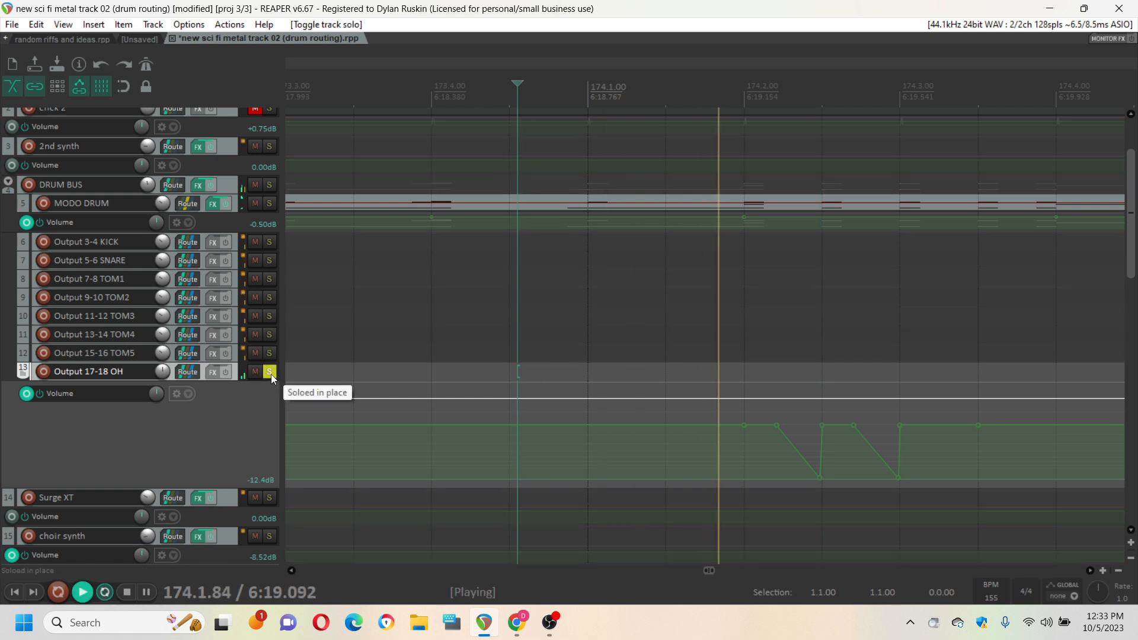
pyautogui.press('space')
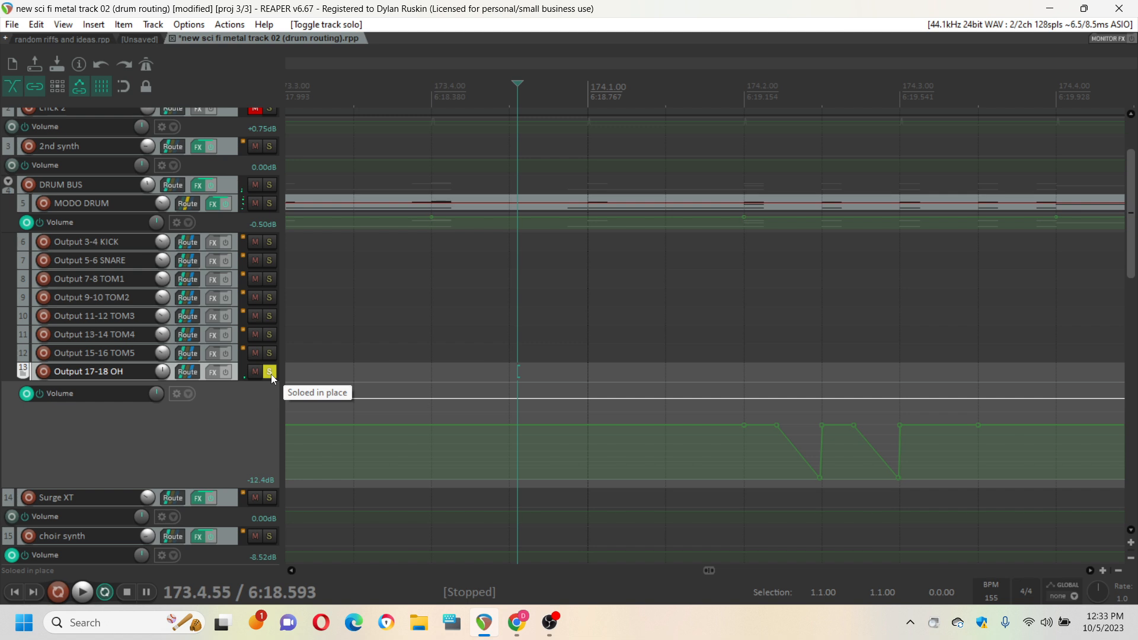
pyautogui.press('space')
pyautogui.press('space')
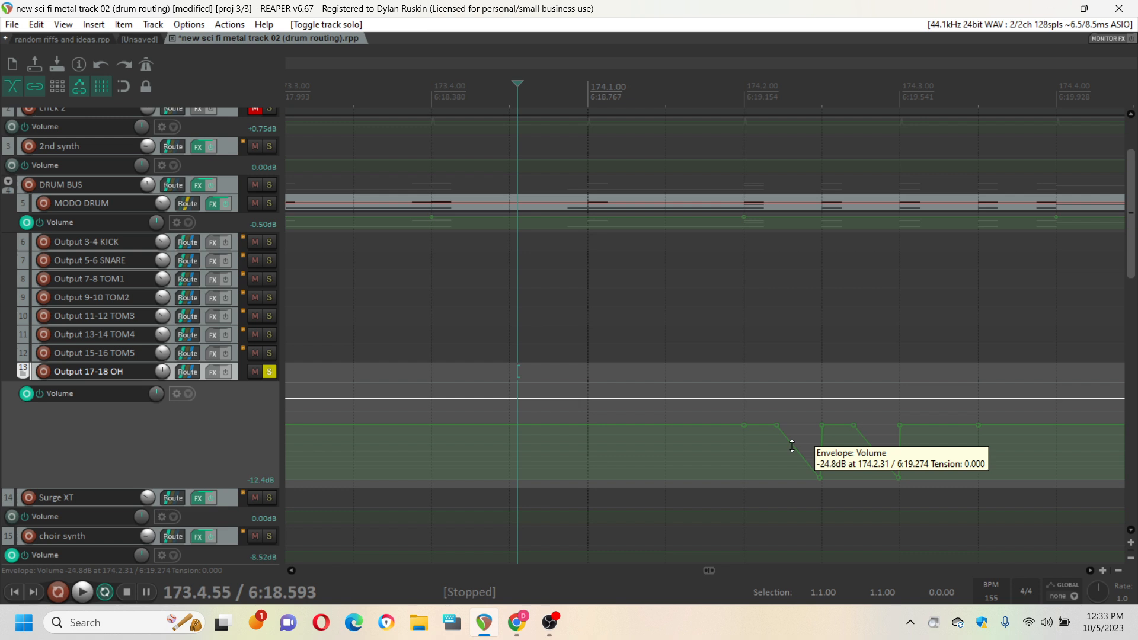
# Bend the falling slopes of both volume dips into outward-bulging curves and play them from 173.4.60
pyautogui.moveTo(792, 446); pyautogui.dragTo(792, 443)
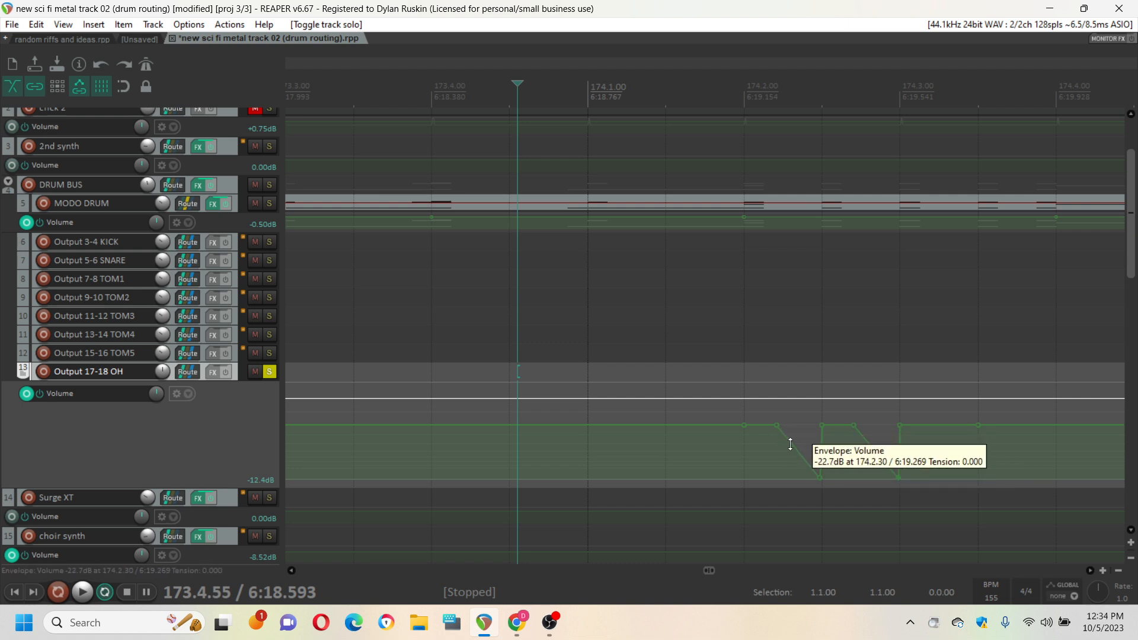
pyautogui.moveTo(795, 446); pyautogui.dragTo(874, 439)
pyautogui.click(525, 397)
pyautogui.press('space')
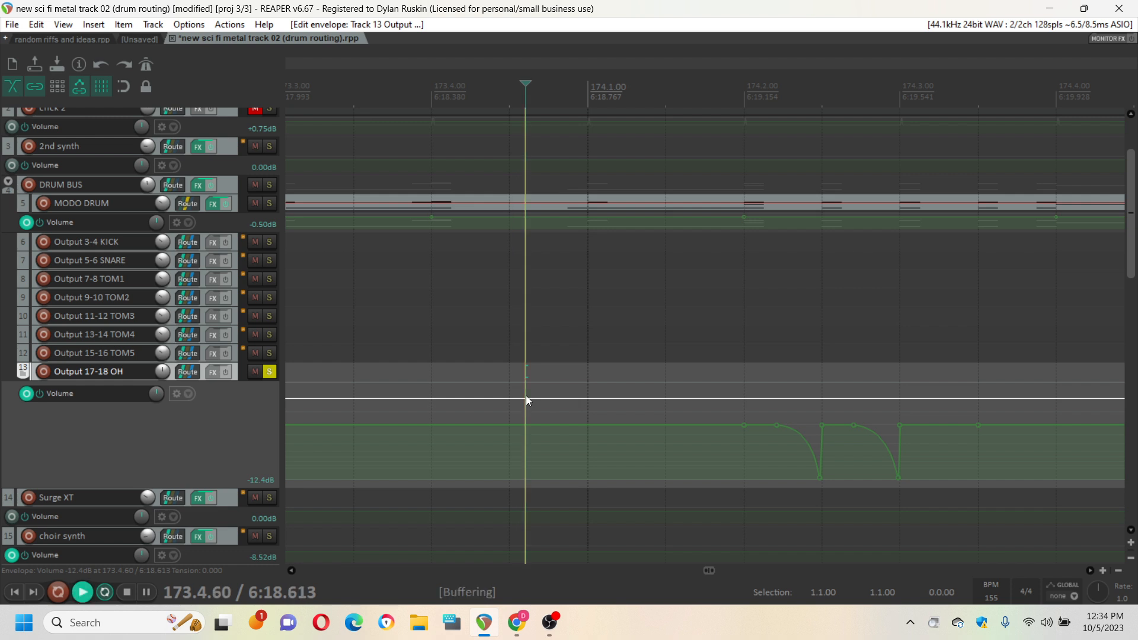
pyautogui.press('space')
pyautogui.press('space')
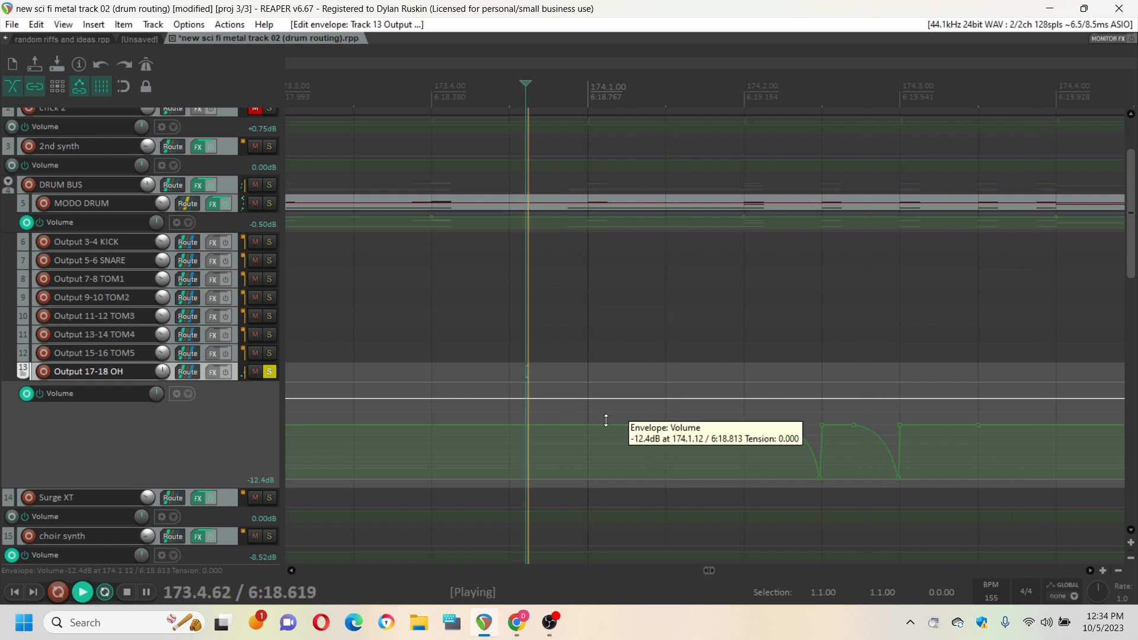
pyautogui.press('space')
# Select the envelope points of the first dip, from 174.2.00 through 174.2.50, and copy them
pyautogui.scroll(-2, 649, 450)
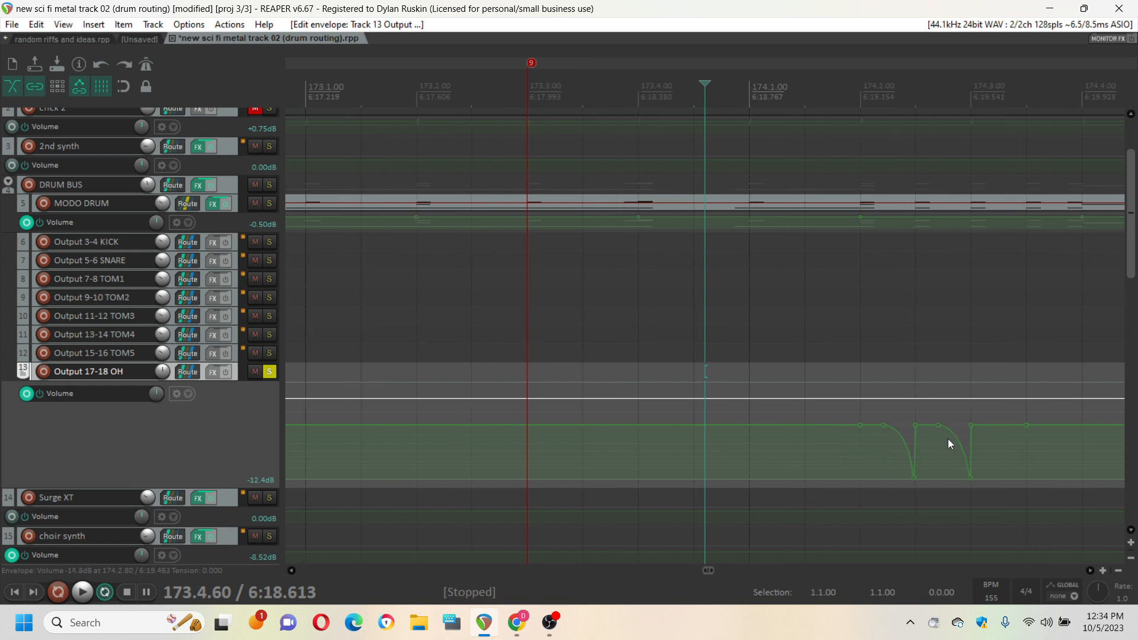
pyautogui.click(944, 394)
pyautogui.scroll(3, 1002, 420)
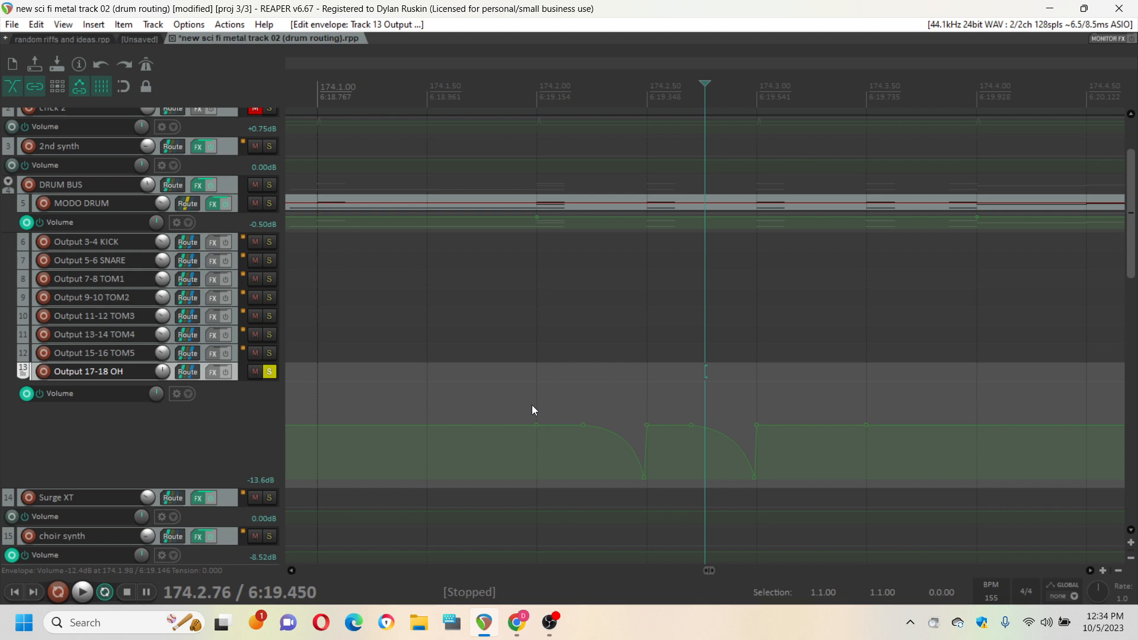
pyautogui.moveTo(532, 405); pyautogui.dragTo(671, 489)
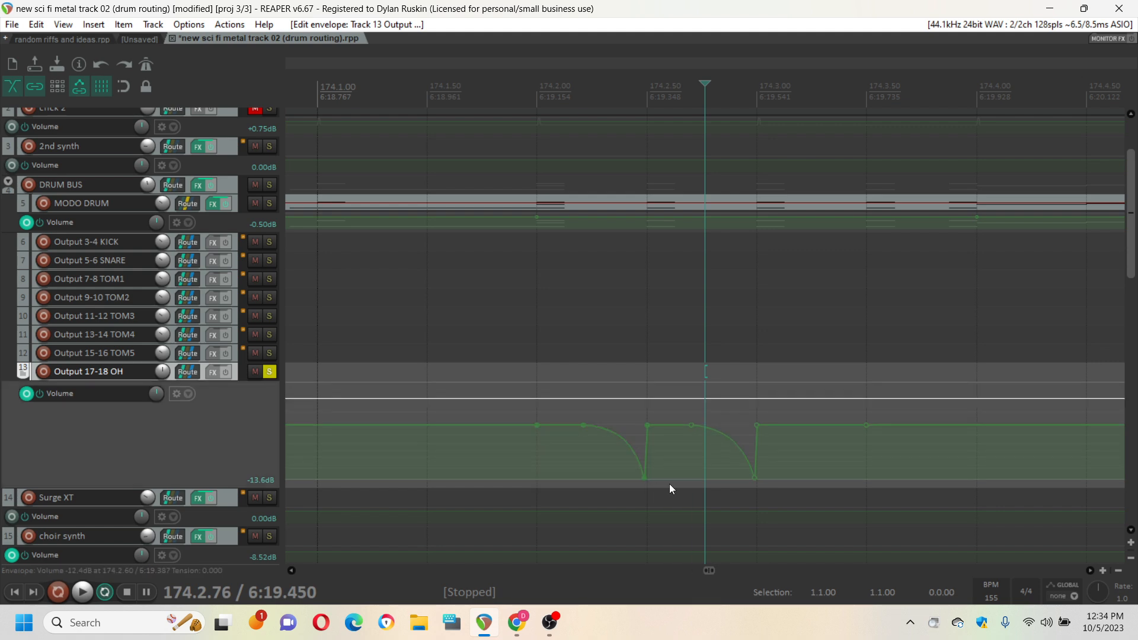
pyautogui.click(36, 25)
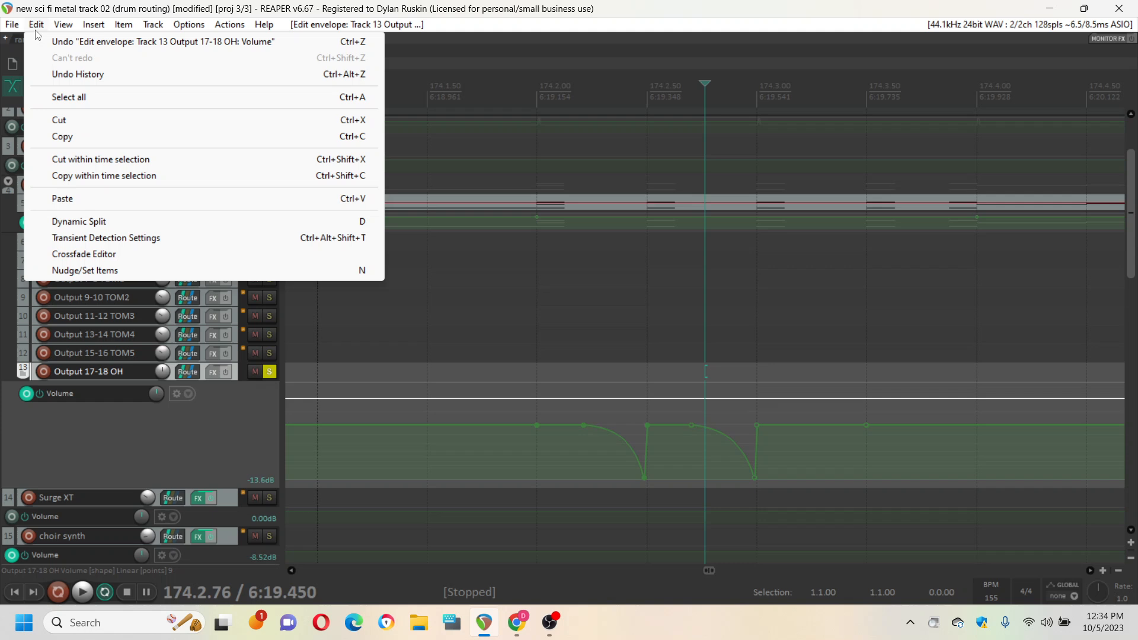
pyautogui.click(62, 137)
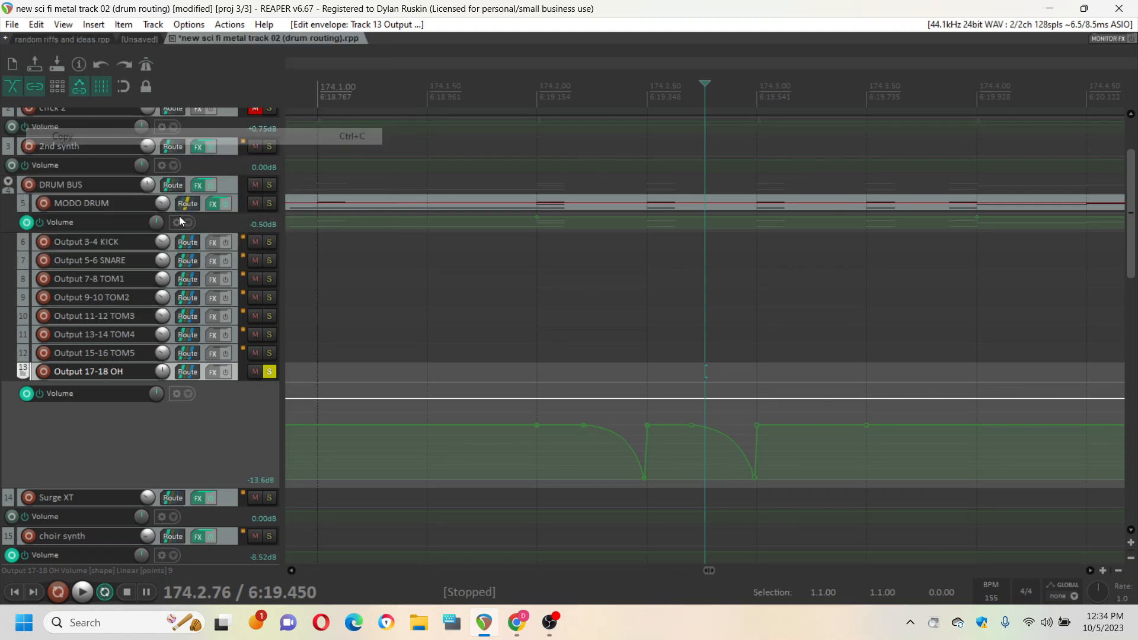
# Turn on snapping and paste the copied dip points at 174.3.00 and again at 174.3.50
pyautogui.click(759, 384)
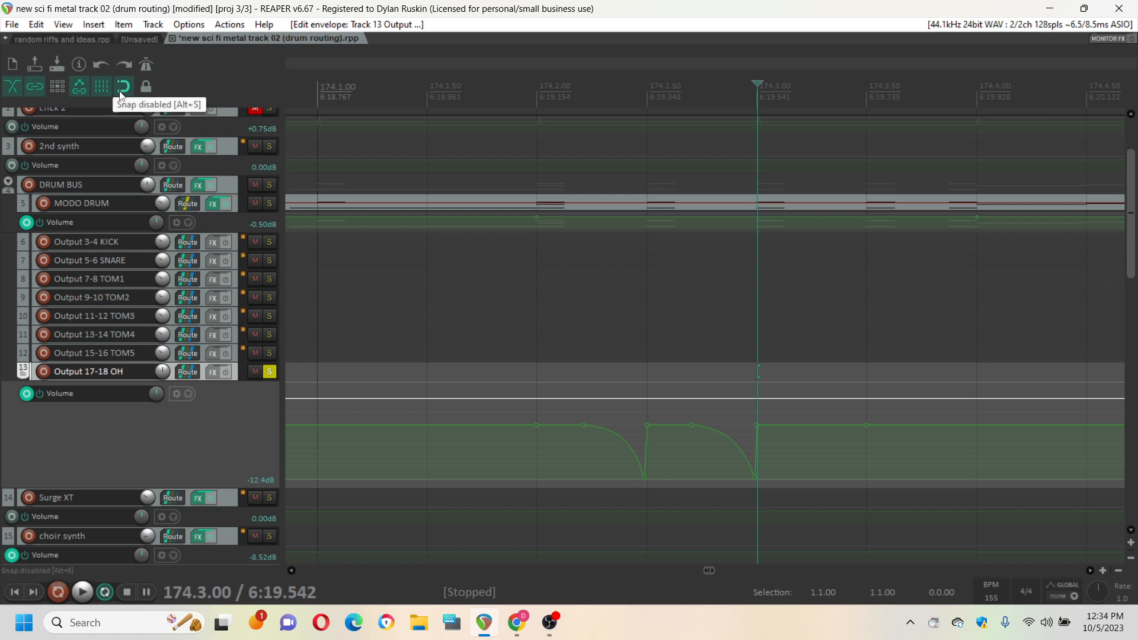
pyautogui.click(120, 89)
pyautogui.click(759, 387)
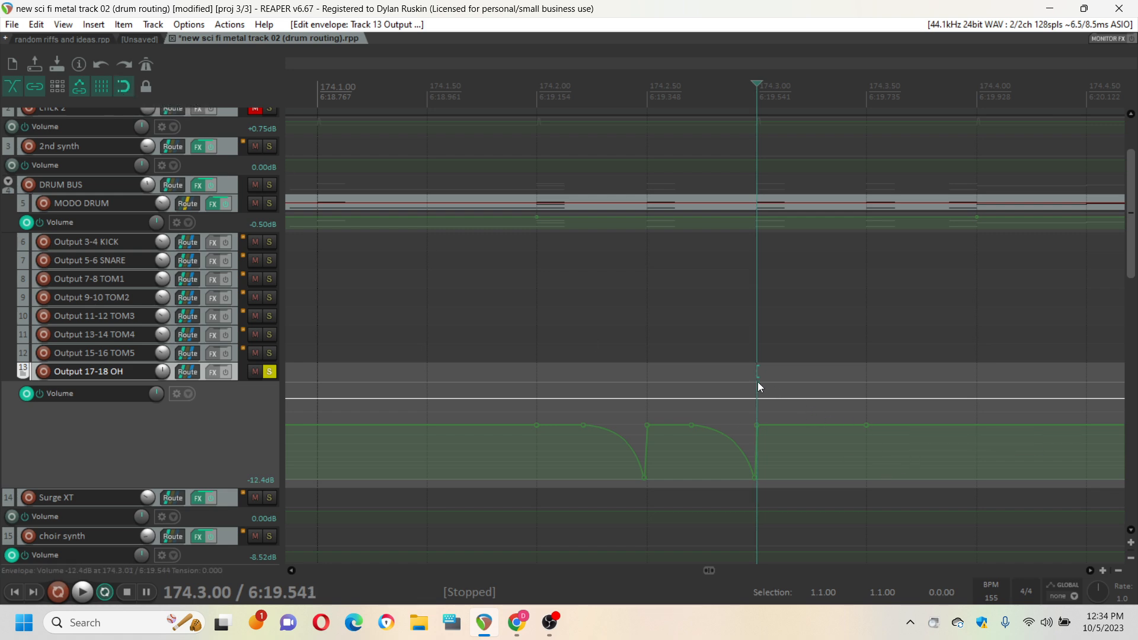
pyautogui.click(36, 24)
pyautogui.click(83, 199)
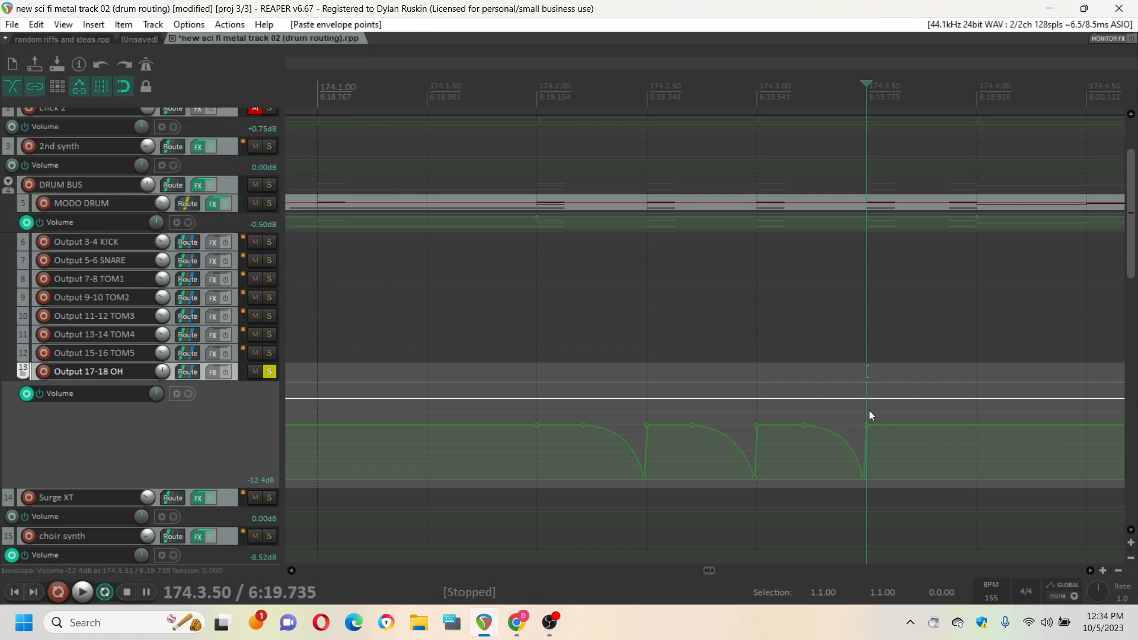
pyautogui.click(36, 25)
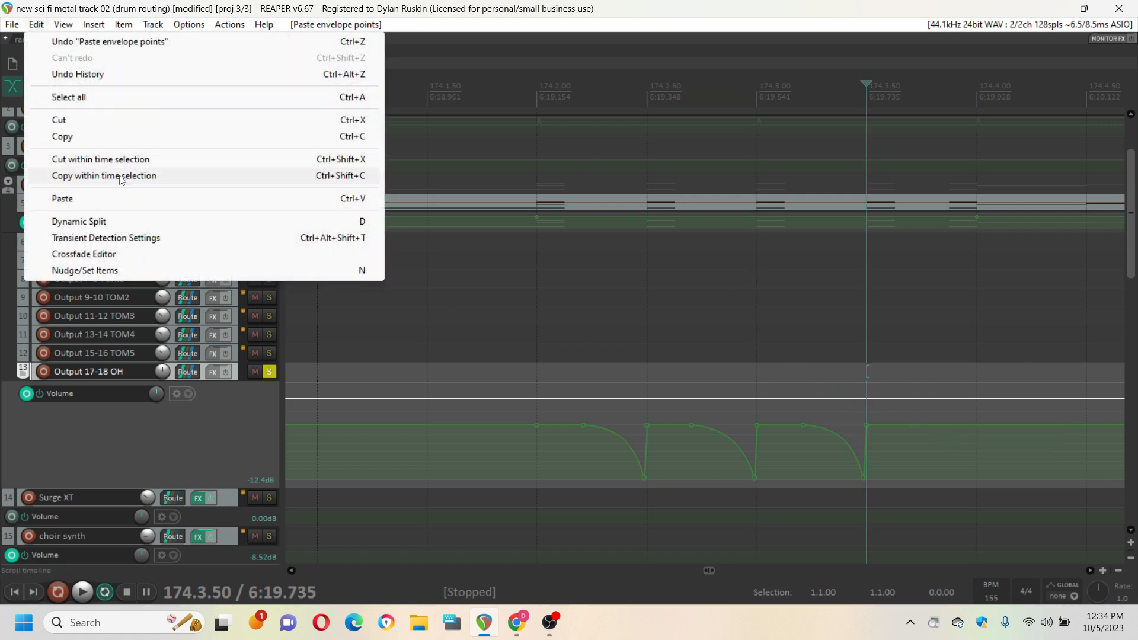
pyautogui.click(127, 199)
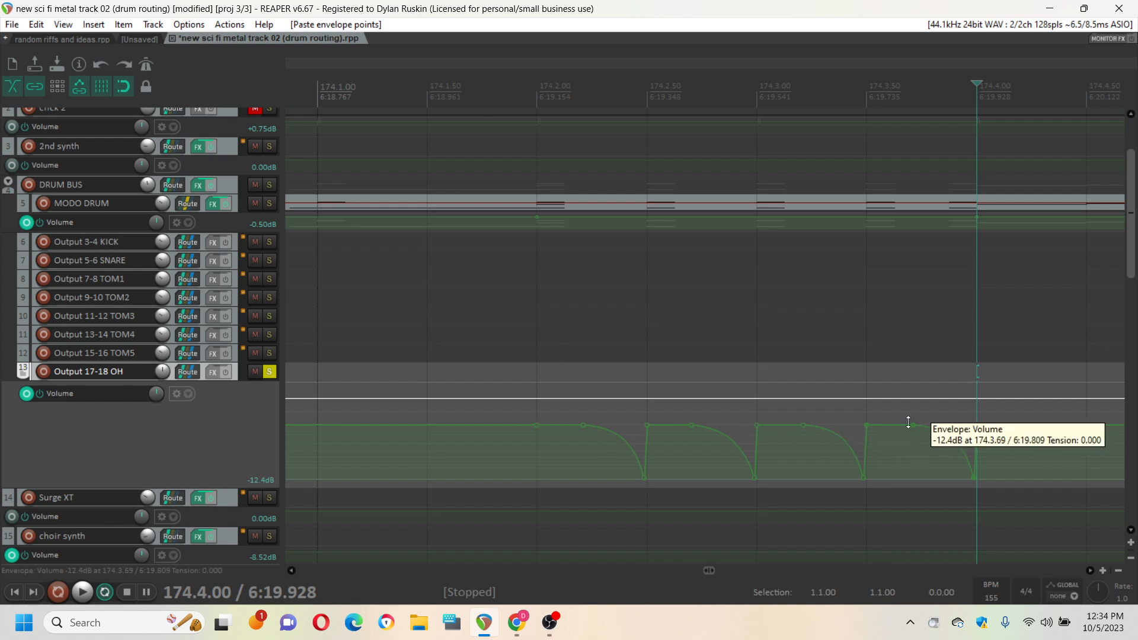
# Play the soloed overhead track from 174.1.00 to check all four dips
pyautogui.scroll(-2, 743, 388)
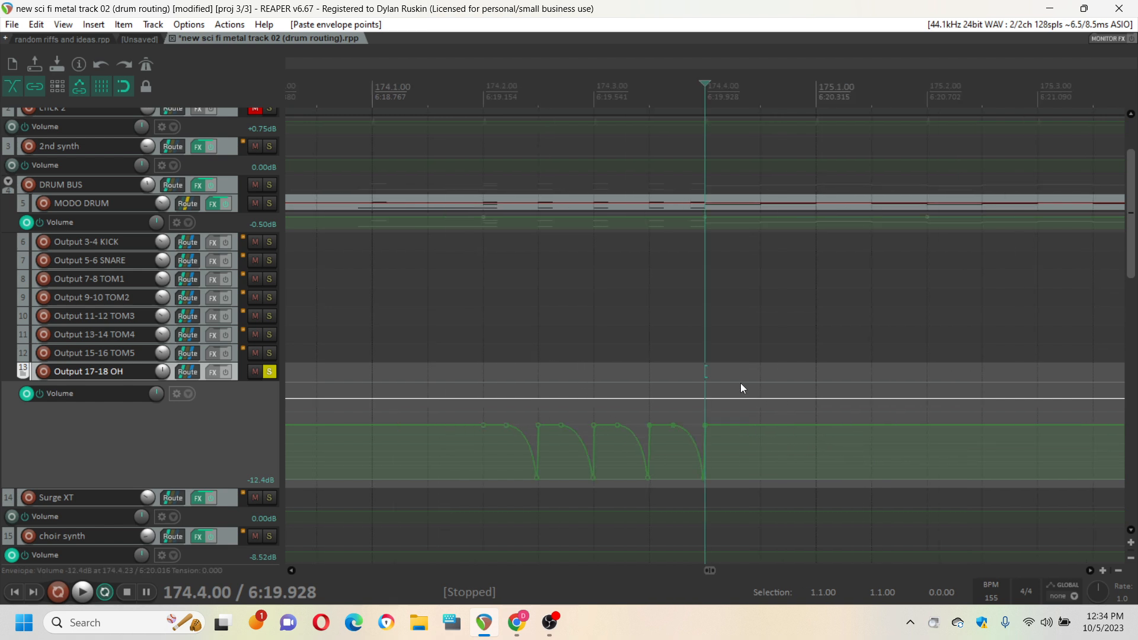
pyautogui.click(399, 396)
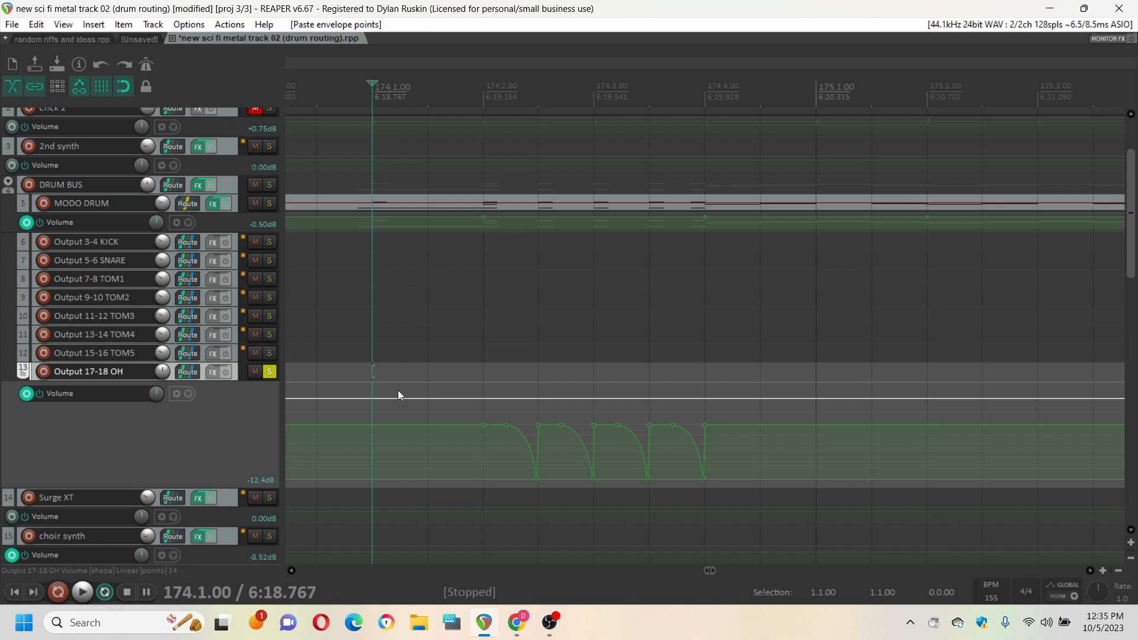
pyautogui.press('space')
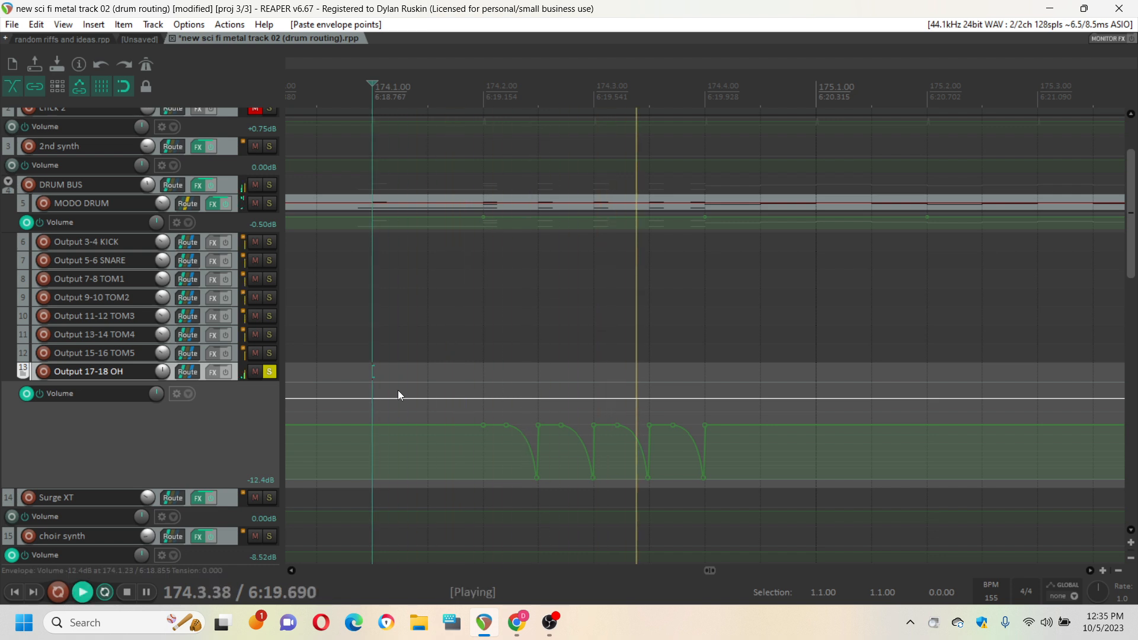
pyautogui.press('space')
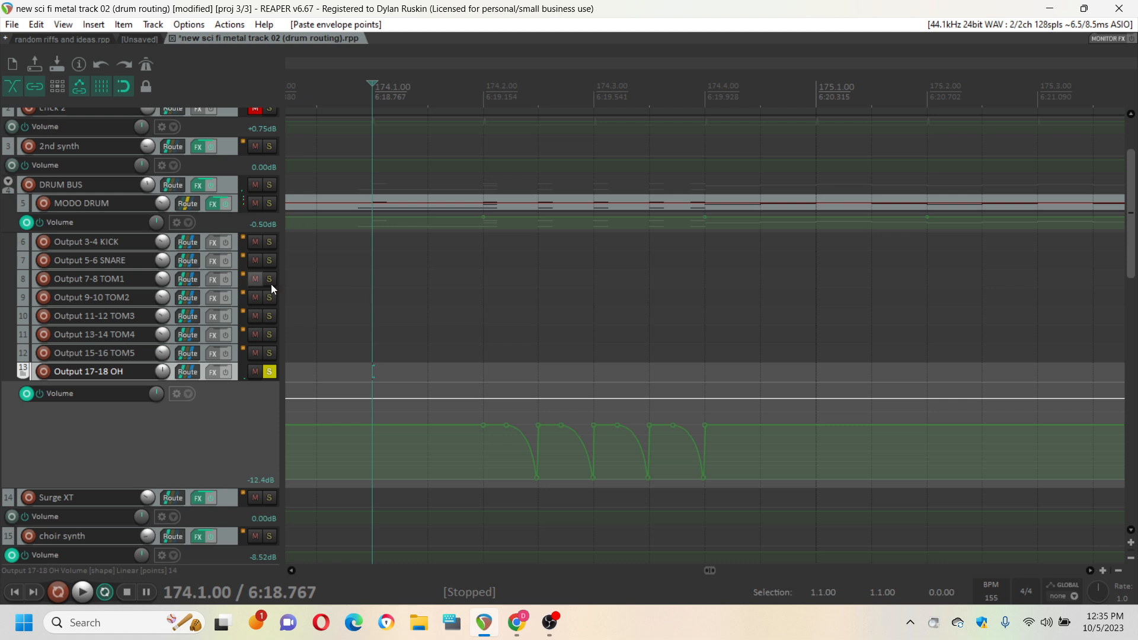
# Unsolo the Output 17-18 OH track and play the full mix from 174.1.00
pyautogui.click(269, 371)
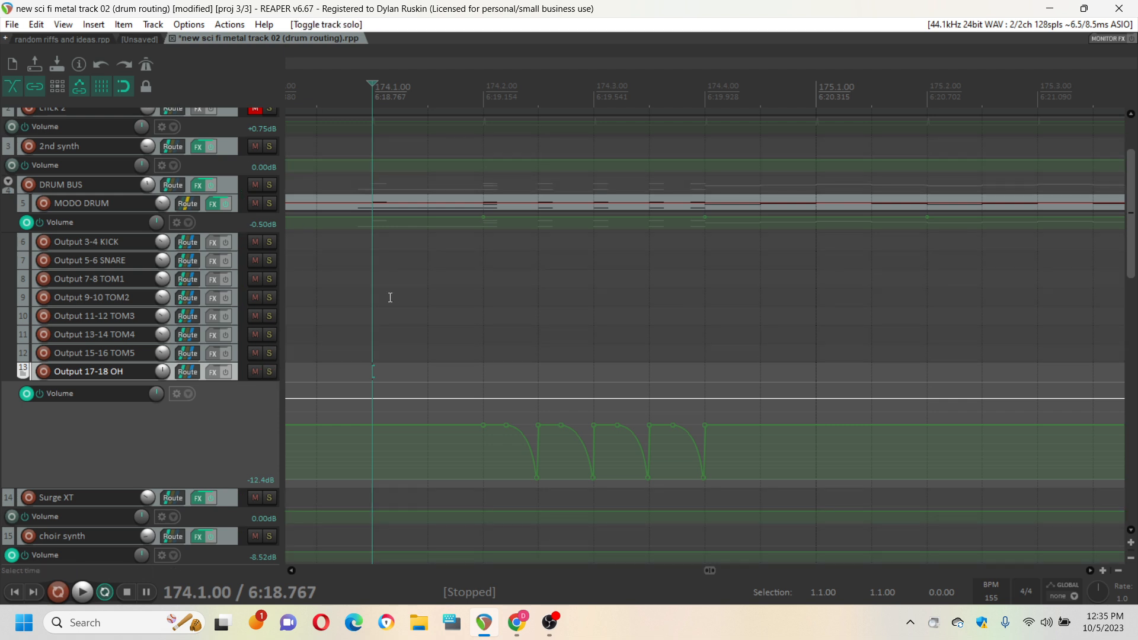
pyautogui.press('space')
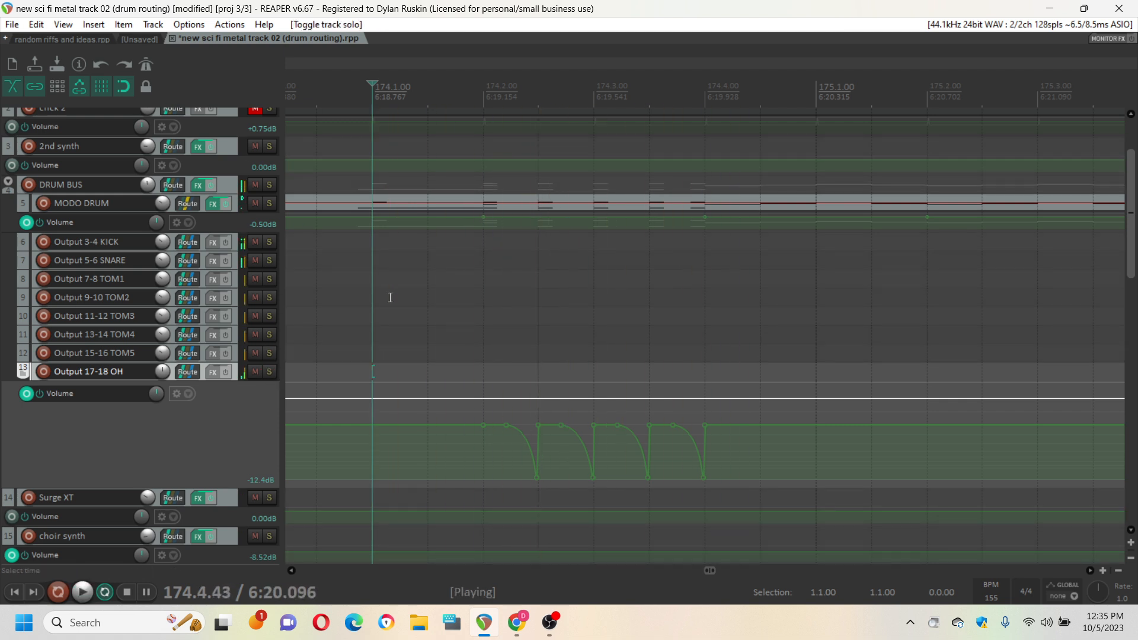
pyautogui.press('space')
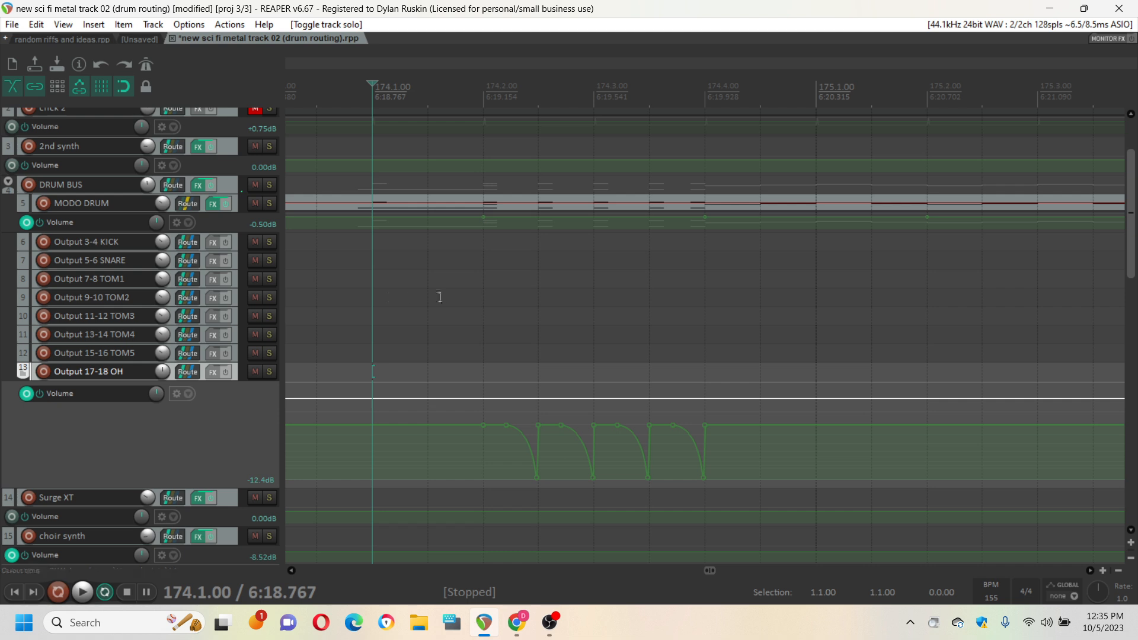
# Enlarge the MODO DRUM track's height and open its MIDI item in the MIDI editor
pyautogui.click(518, 205)
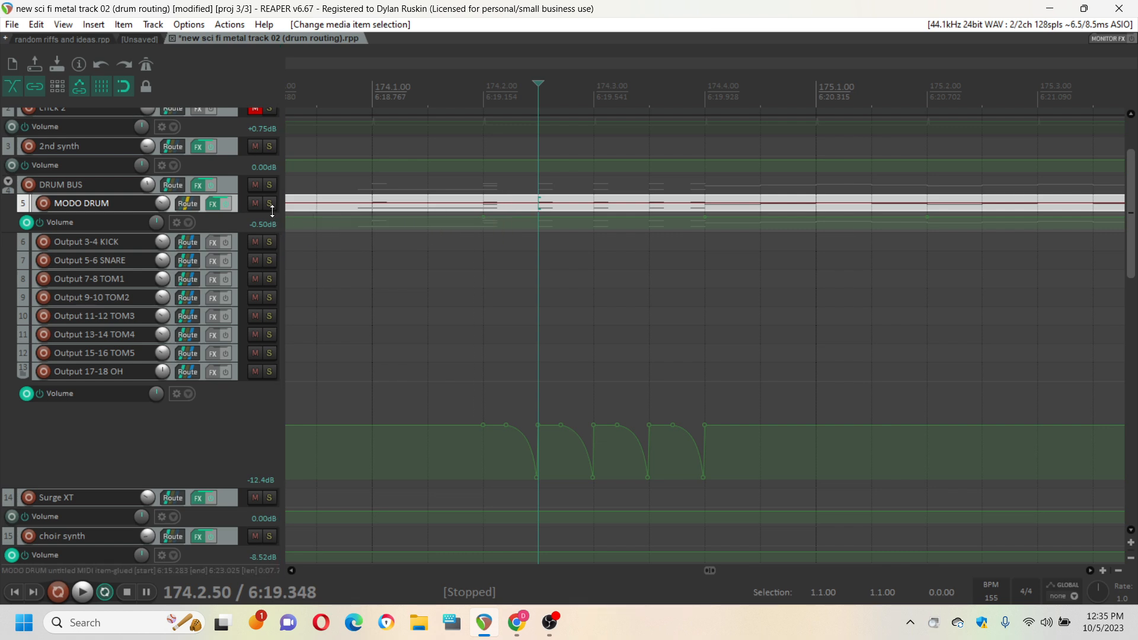
pyautogui.moveTo(272, 211); pyautogui.dragTo(325, 294)
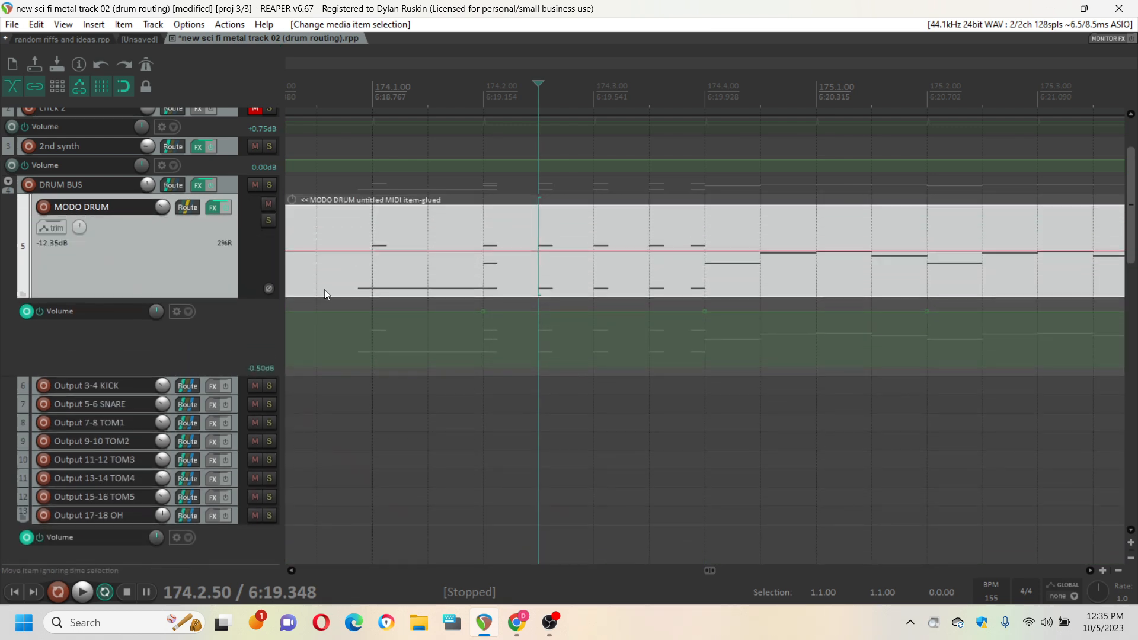
pyautogui.doubleClick(533, 226)
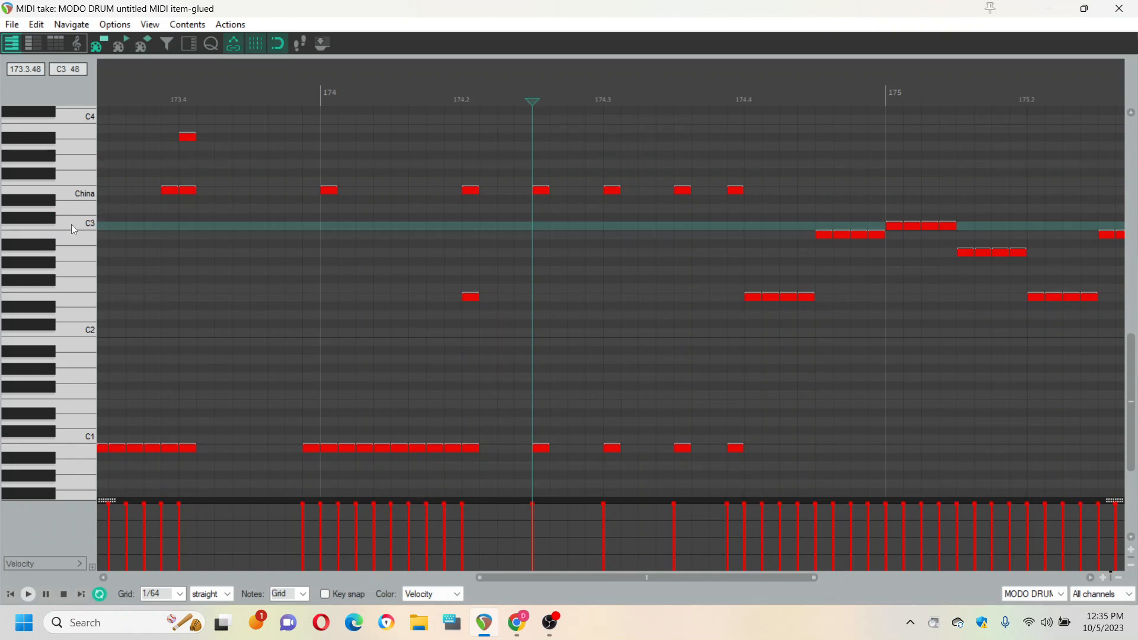
# Audition the drum sounds on the piano keys from B2 downward and around A3 to find another cymbal
pyautogui.click(82, 240)
pyautogui.moveTo(82, 240); pyautogui.dragTo(88, 327)
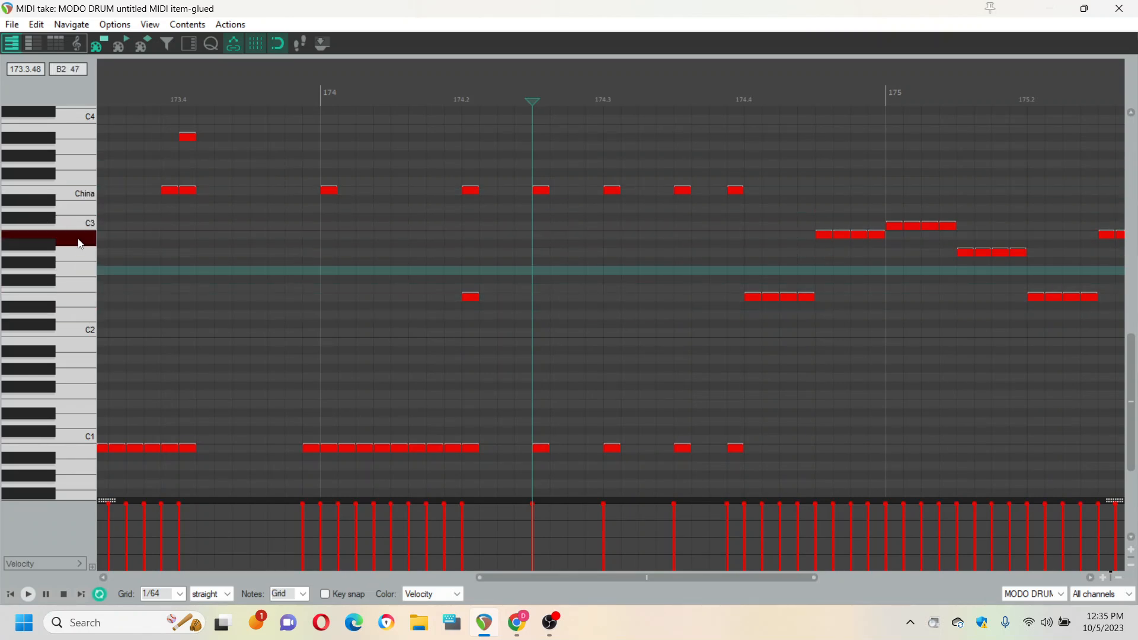
pyautogui.scroll(-3, 488, 251)
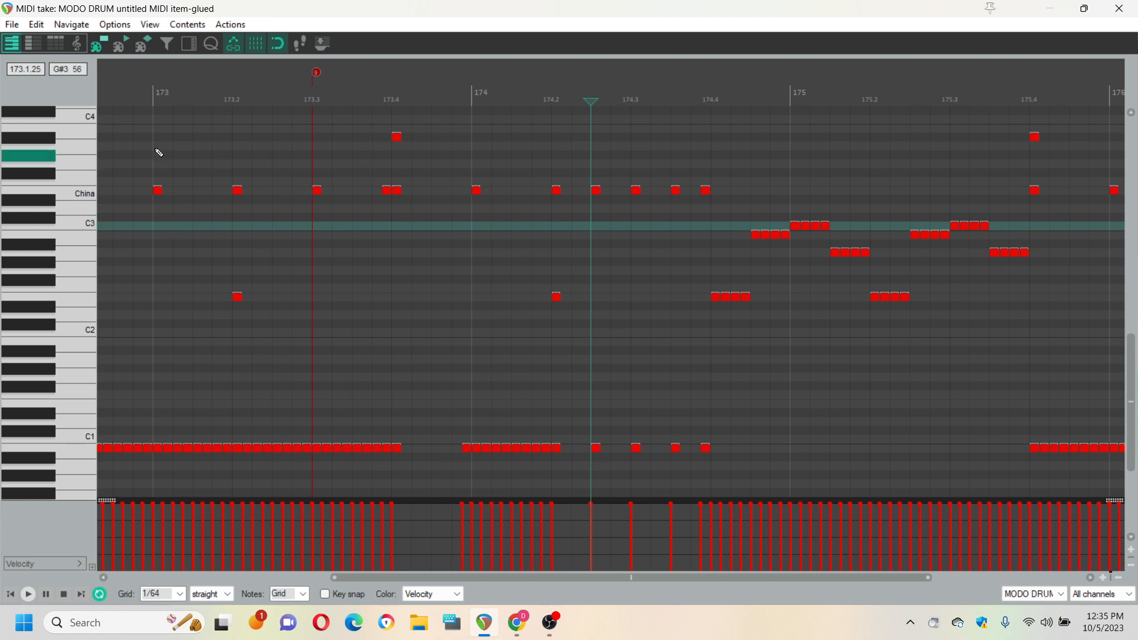
pyautogui.moveTo(83, 129); pyautogui.dragTo(86, 151)
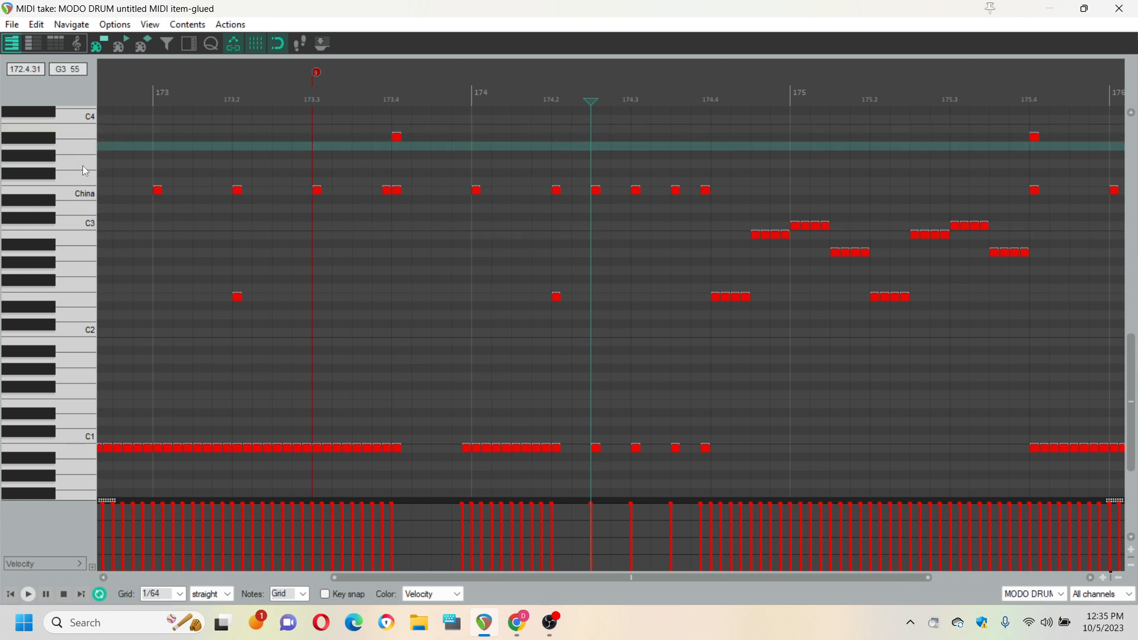
pyautogui.scroll(1, 83, 166)
pyautogui.click(83, 159)
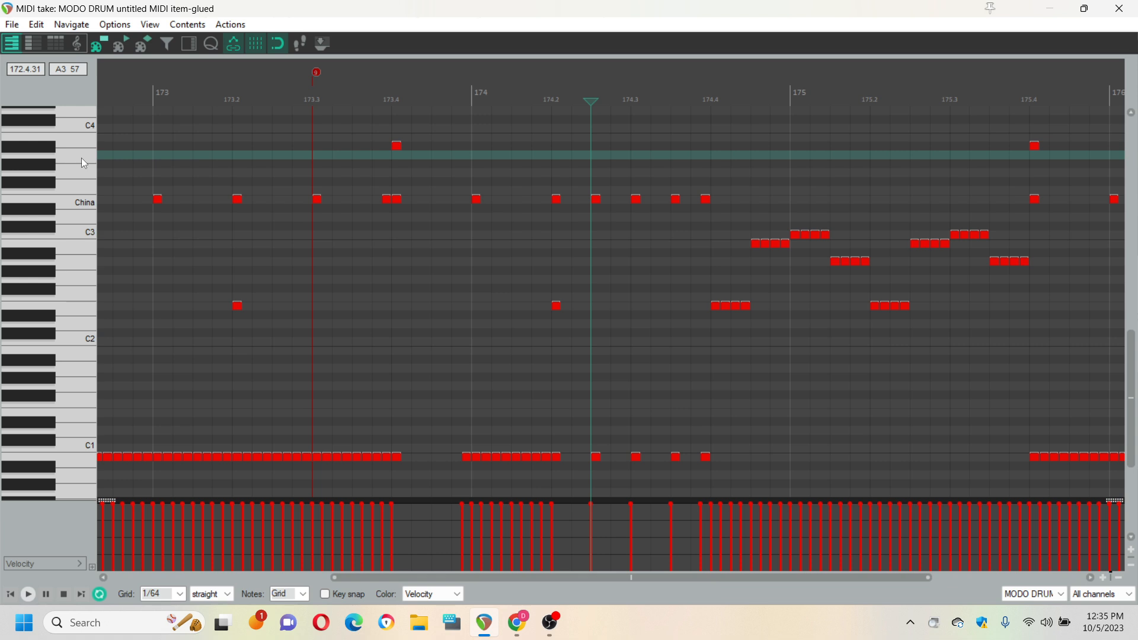
# Name the A3 key "cymbal1" in the MIDI editor's piano roll
pyautogui.doubleClick(82, 159)
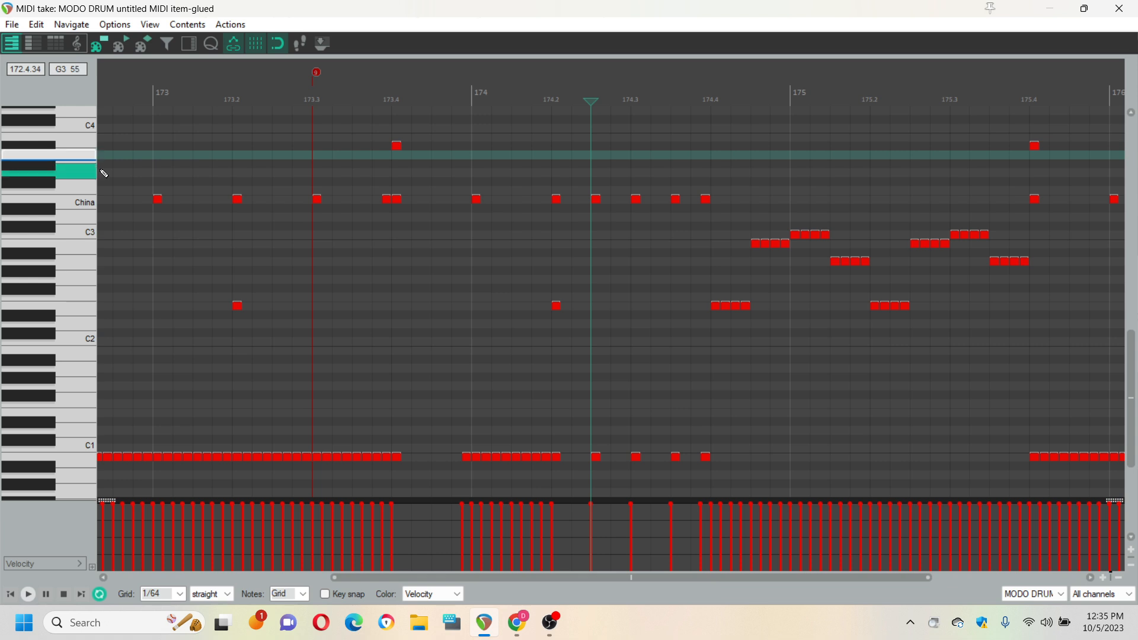
pyautogui.write('Y')
pyautogui.press('BackSpace')
pyautogui.write('CYMNBA')
pyautogui.press('BackSpace')
pyautogui.press('BackSpace')
pyautogui.press('BackSpace')
pyautogui.press('BackSpace')
pyautogui.press('BackSpace')
pyautogui.press('BackSpace')
pyautogui.write('cymbal1')
pyautogui.press('Return')
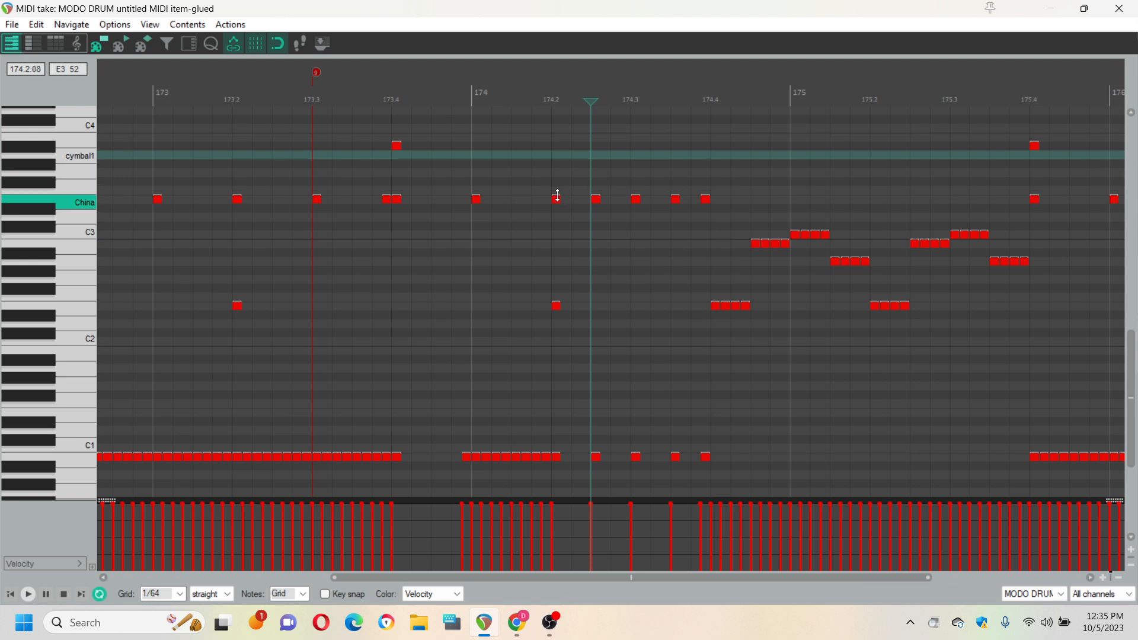
pyautogui.click(555, 222)
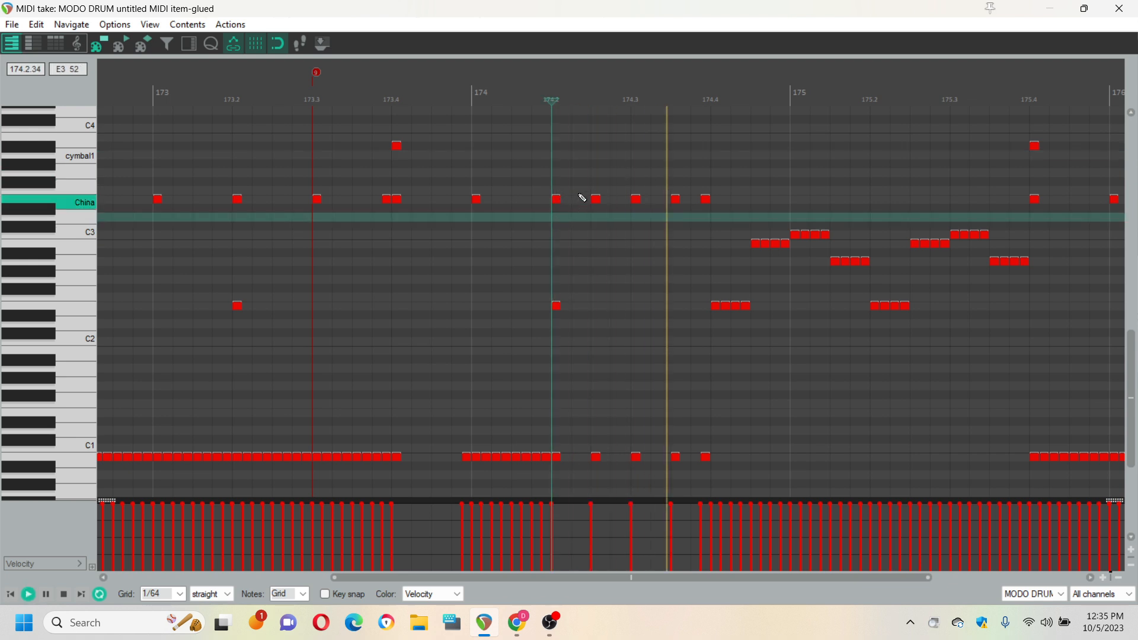
pyautogui.moveTo(538, 174); pyautogui.dragTo(698, 221)
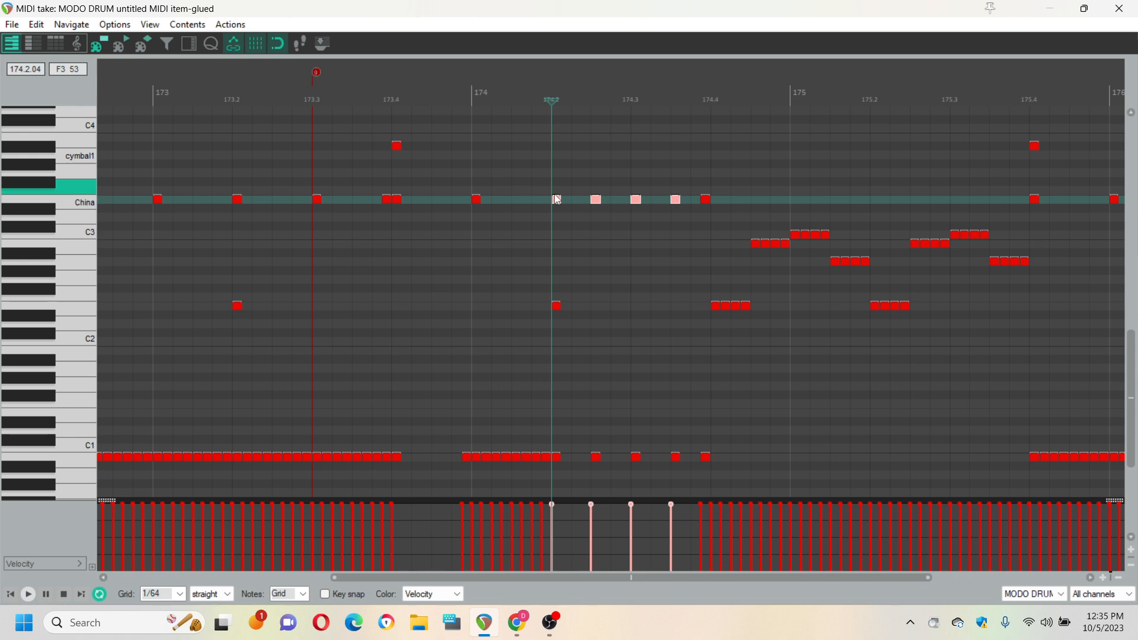
pyautogui.click(519, 186)
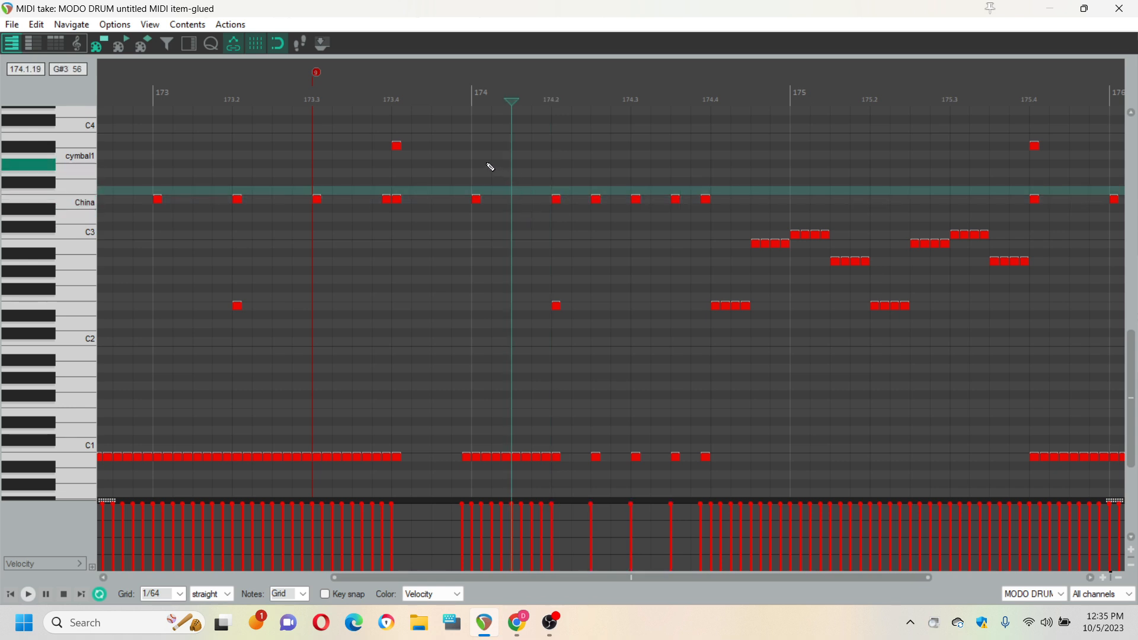
pyautogui.moveTo(504, 168); pyautogui.dragTo(839, 326)
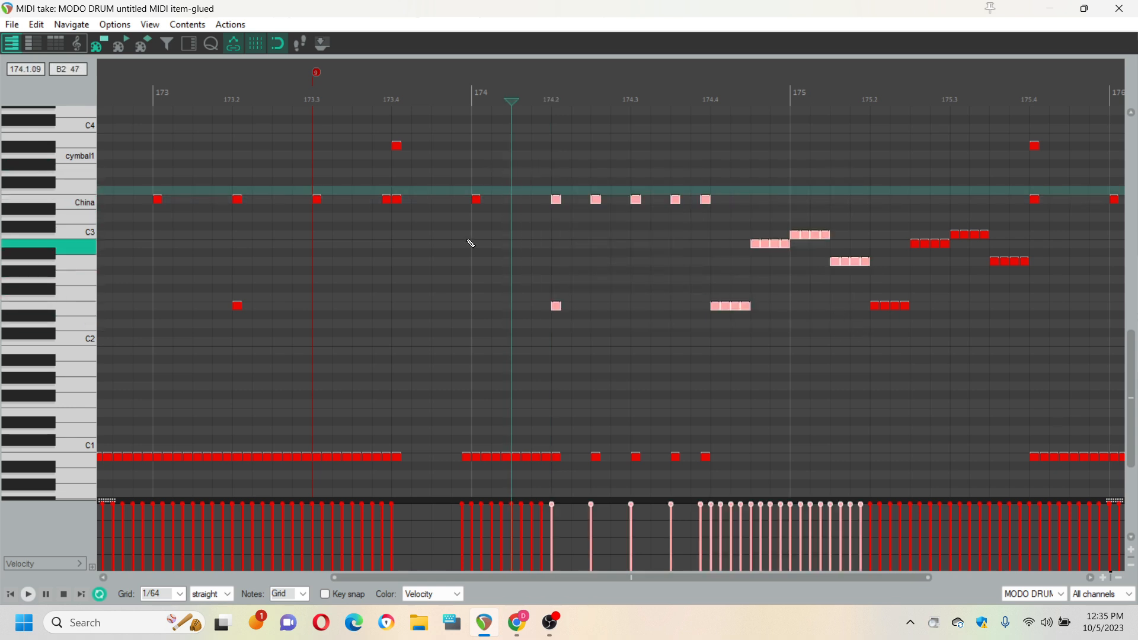
pyautogui.moveTo(312, 160); pyautogui.dragTo(687, 438)
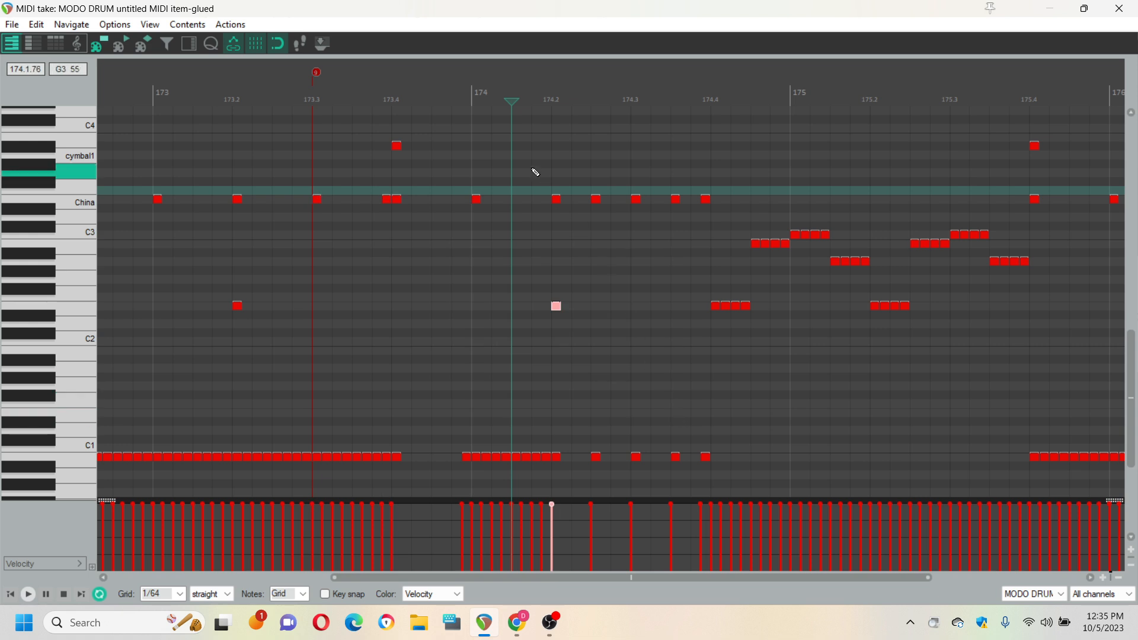
# Move the four China notes from 174.2 to 174.3.50 up to the cymbal1 row and play back from about 173.3
pyautogui.moveTo(525, 160); pyautogui.dragTo(688, 240)
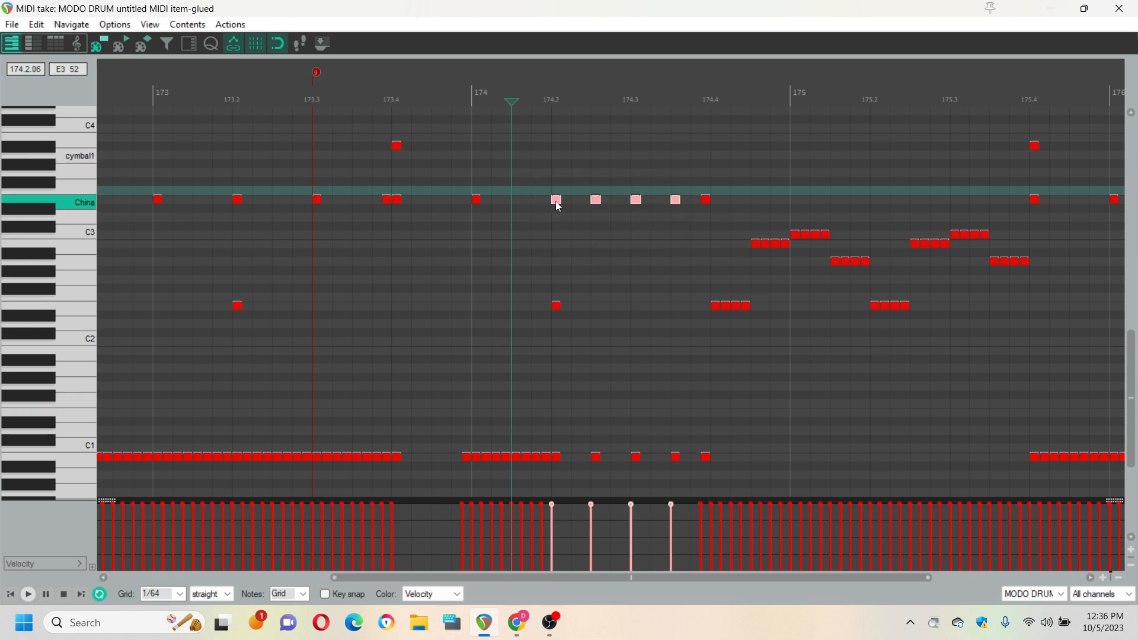
pyautogui.moveTo(556, 201); pyautogui.dragTo(559, 162)
pyautogui.click(317, 101)
pyautogui.press('space')
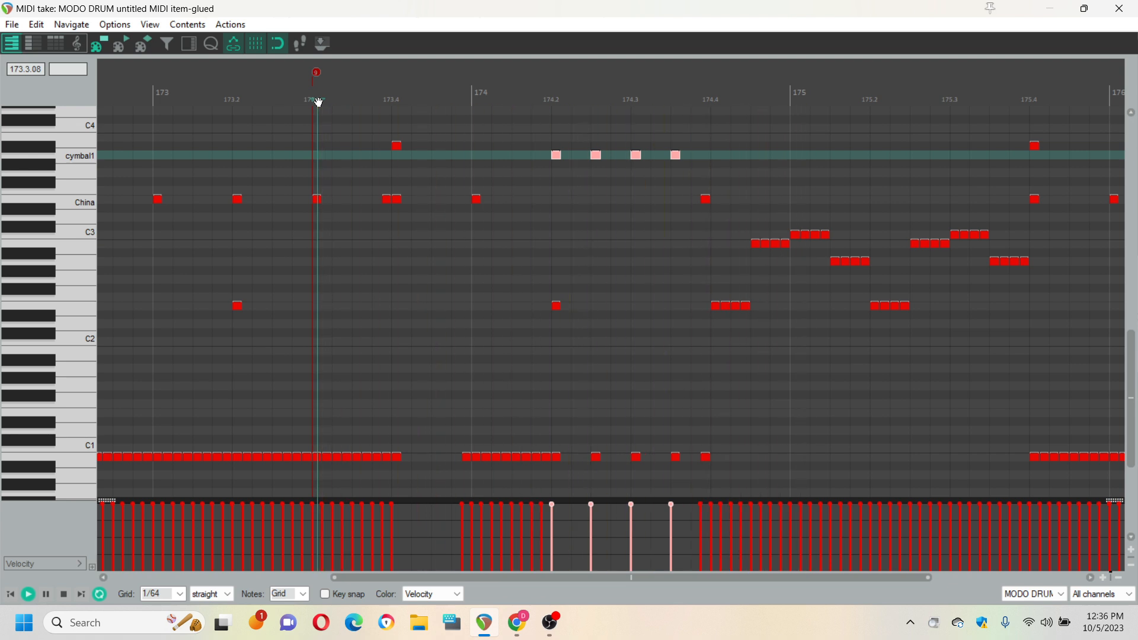
pyautogui.press('space')
# Close the MIDI editor and save the project
pyautogui.click(1121, 9)
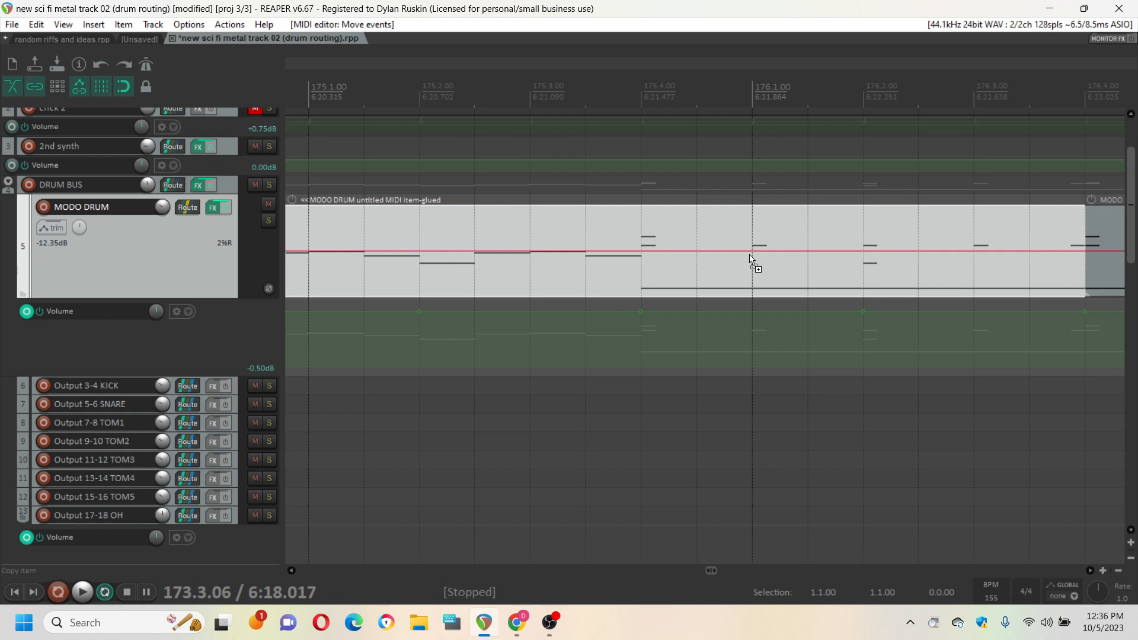
pyautogui.hotkey('ctrl', 's')
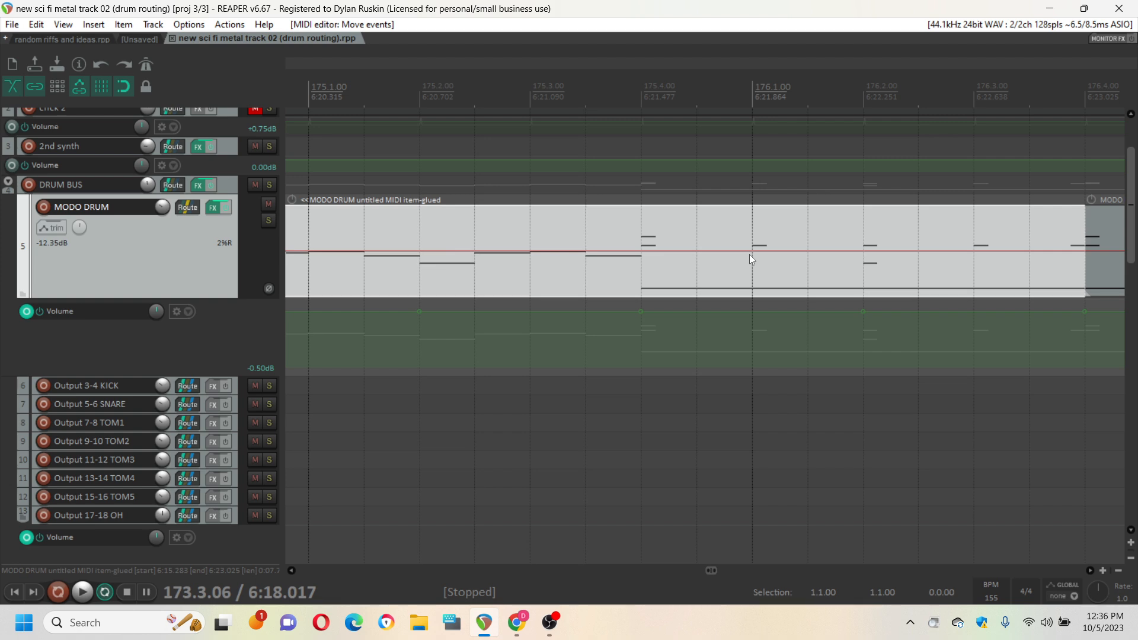
# Shrink the MODO DRUM track and the Output 17-18 OH volume envelope lane to minimal height
pyautogui.scroll(-8, 654, 240)
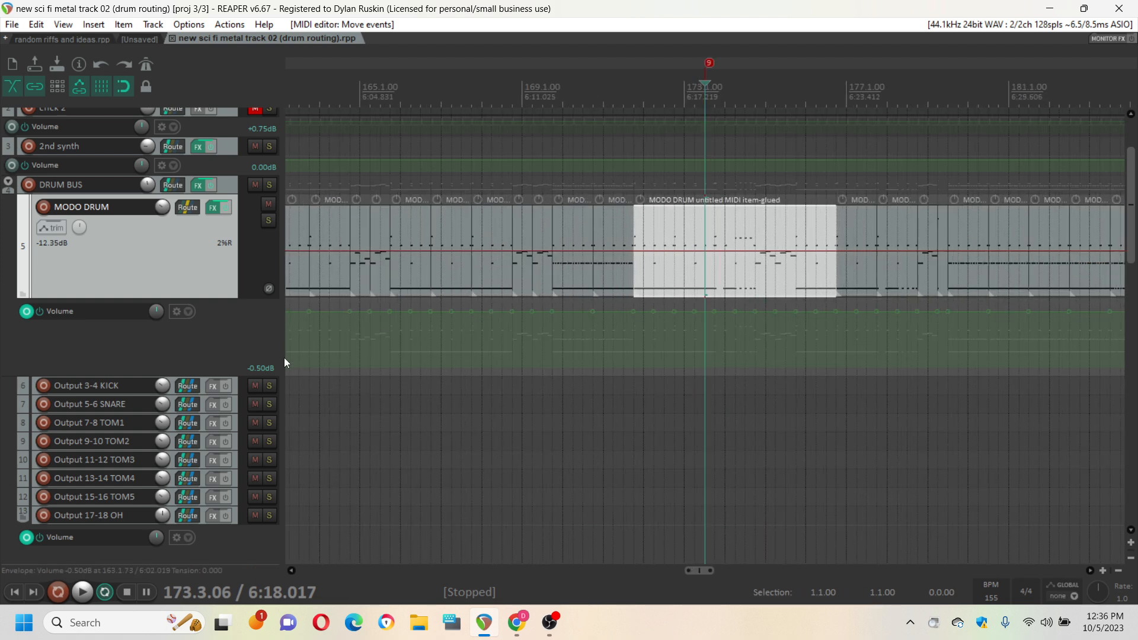
pyautogui.moveTo(215, 298); pyautogui.dragTo(223, 182)
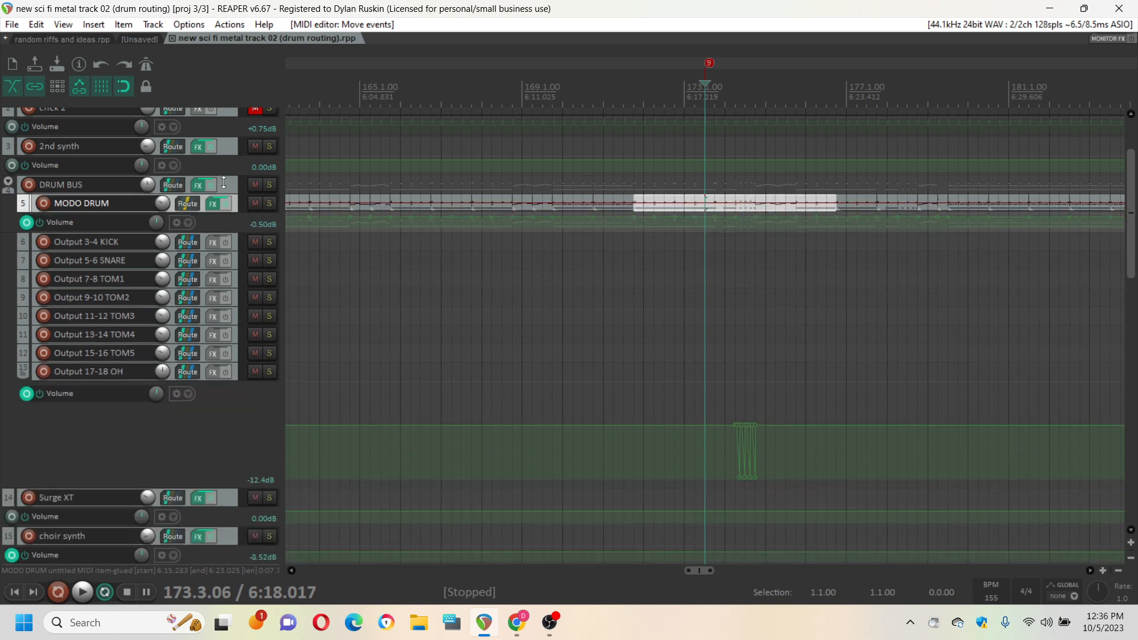
pyautogui.moveTo(216, 487); pyautogui.dragTo(140, 374)
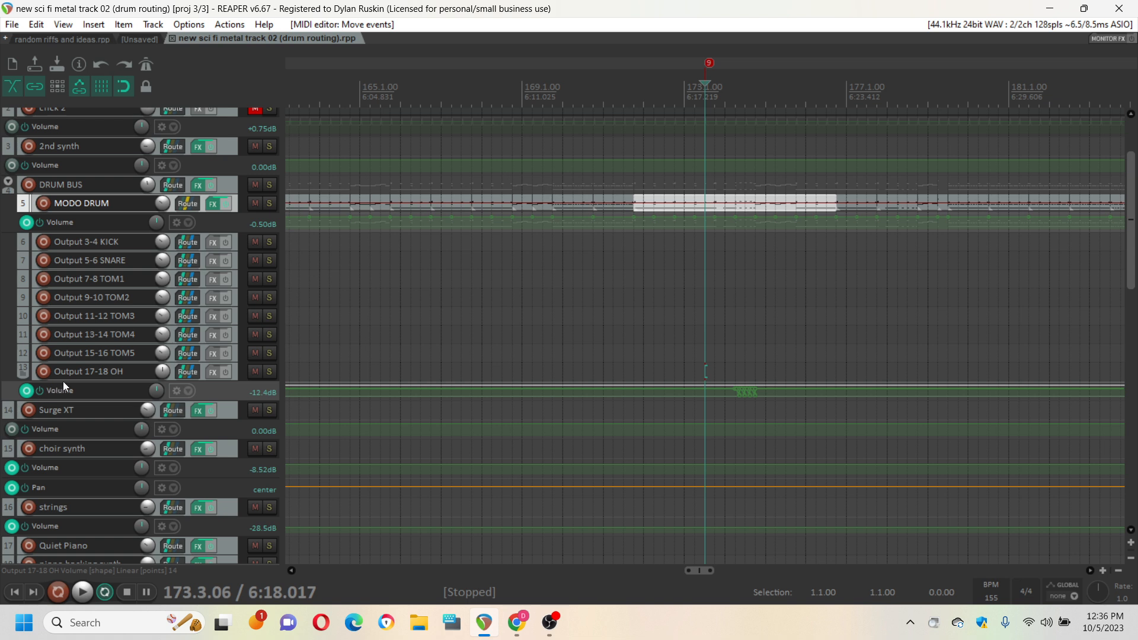
# Hide and show the Output 17-18 OH track's volume envelope twice
pyautogui.click(86, 372)
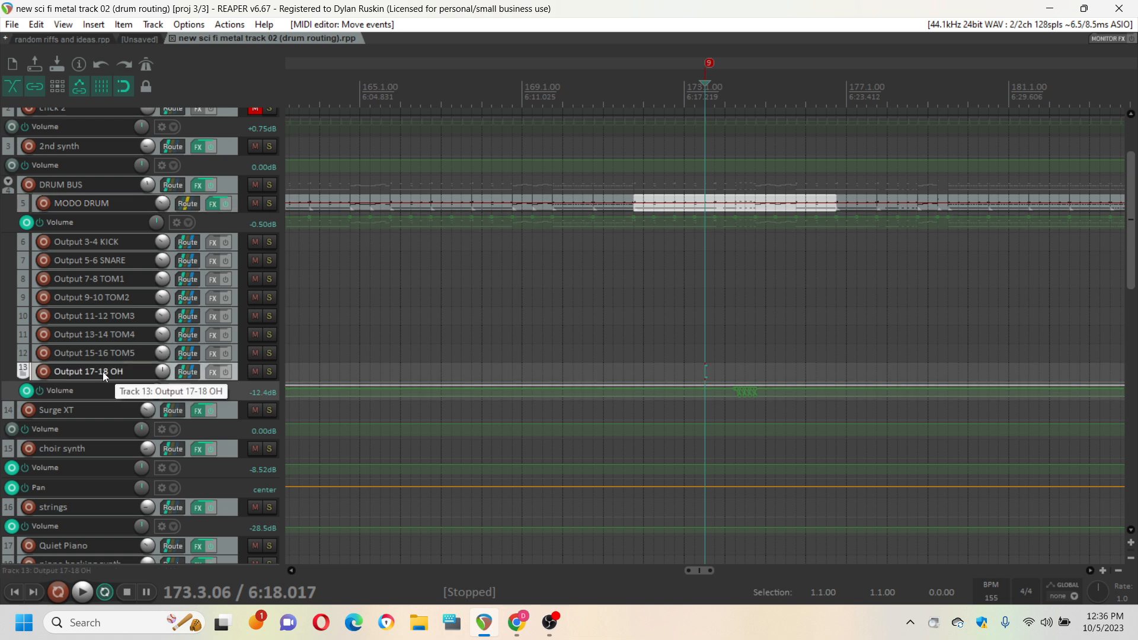
pyautogui.press('v')
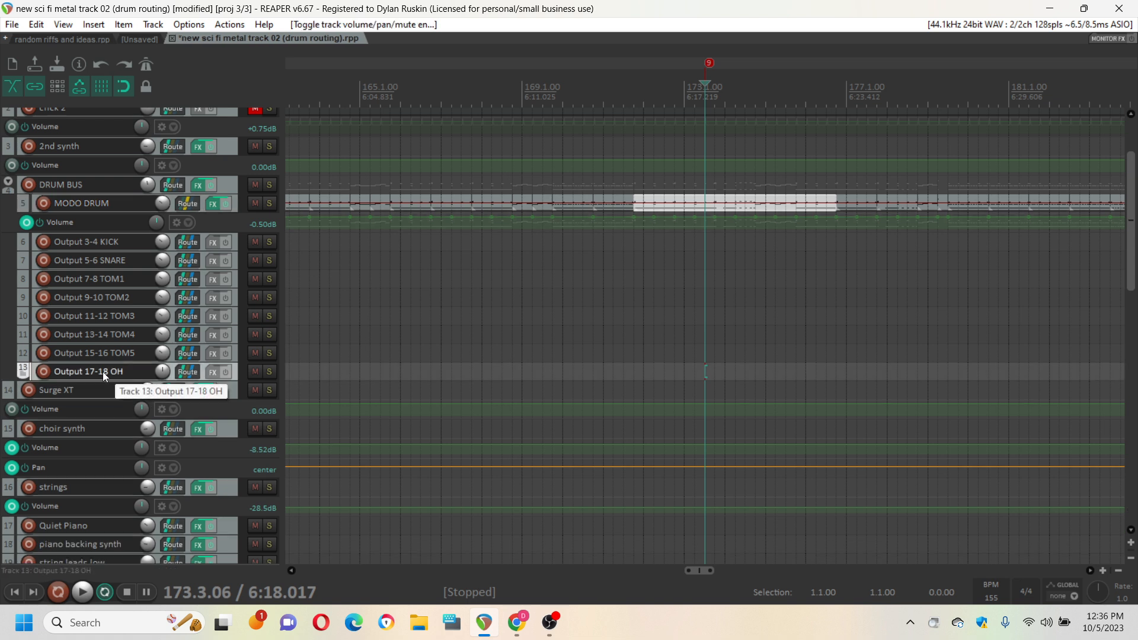
pyautogui.press('v')
pyautogui.press('v')
pyautogui.press('v')
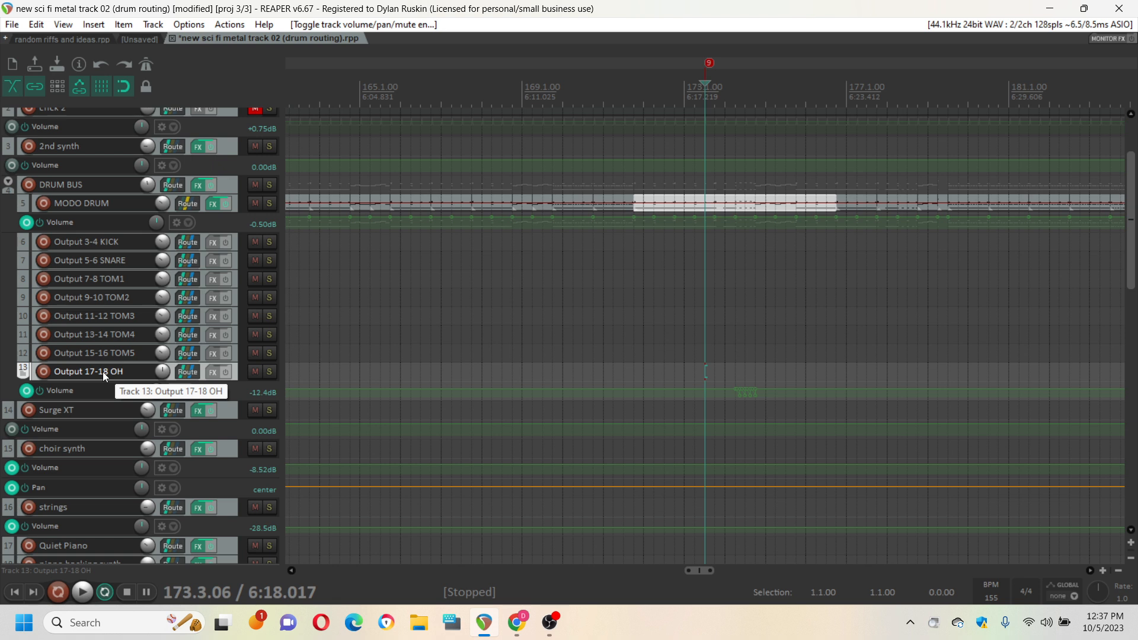
# Save the tracks from DRUM BUS through Output 17-18 OH as a track template named "sci-fi metal project drums"
pyautogui.click(92, 185)
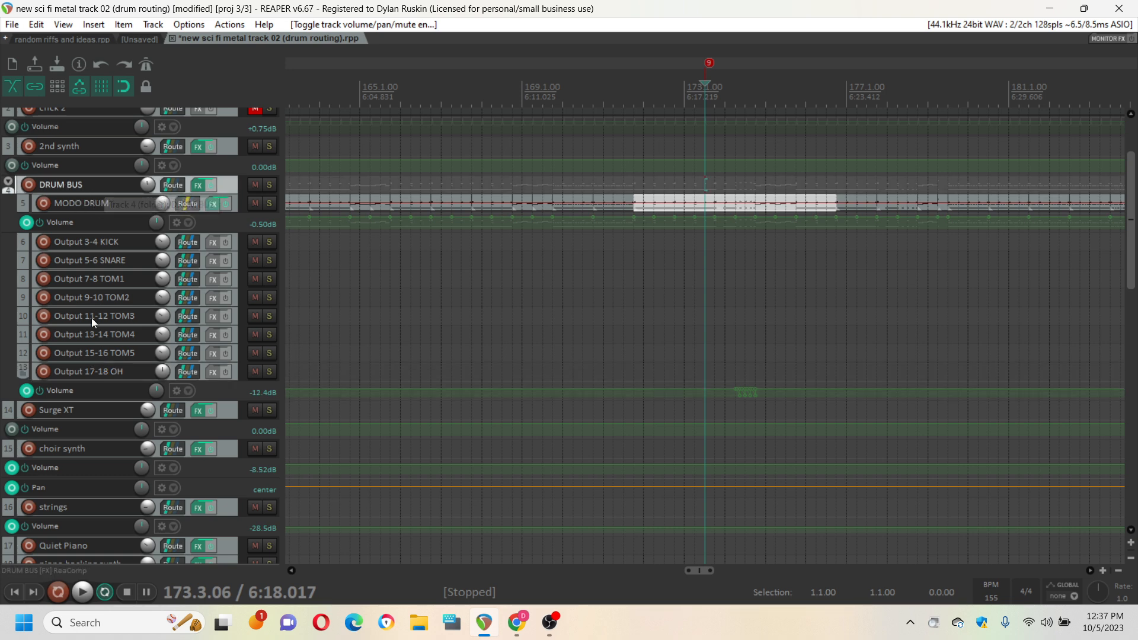
pyautogui.keyDown('shift'); pyautogui.click(107, 373); pyautogui.keyUp('shift')
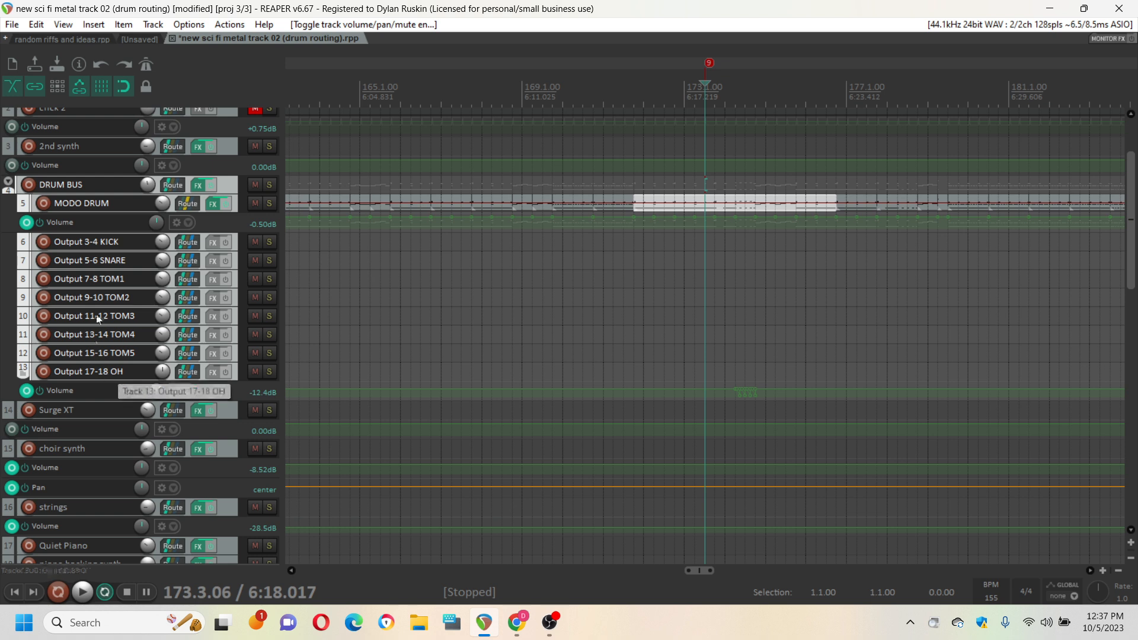
pyautogui.rightClick(98, 184)
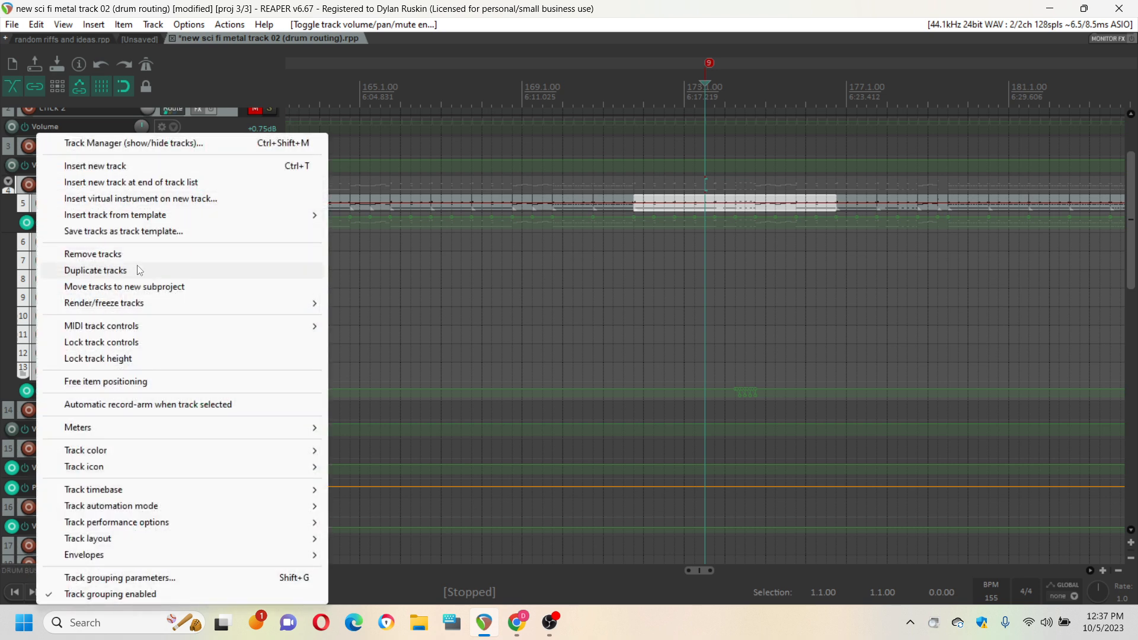
pyautogui.click(153, 232)
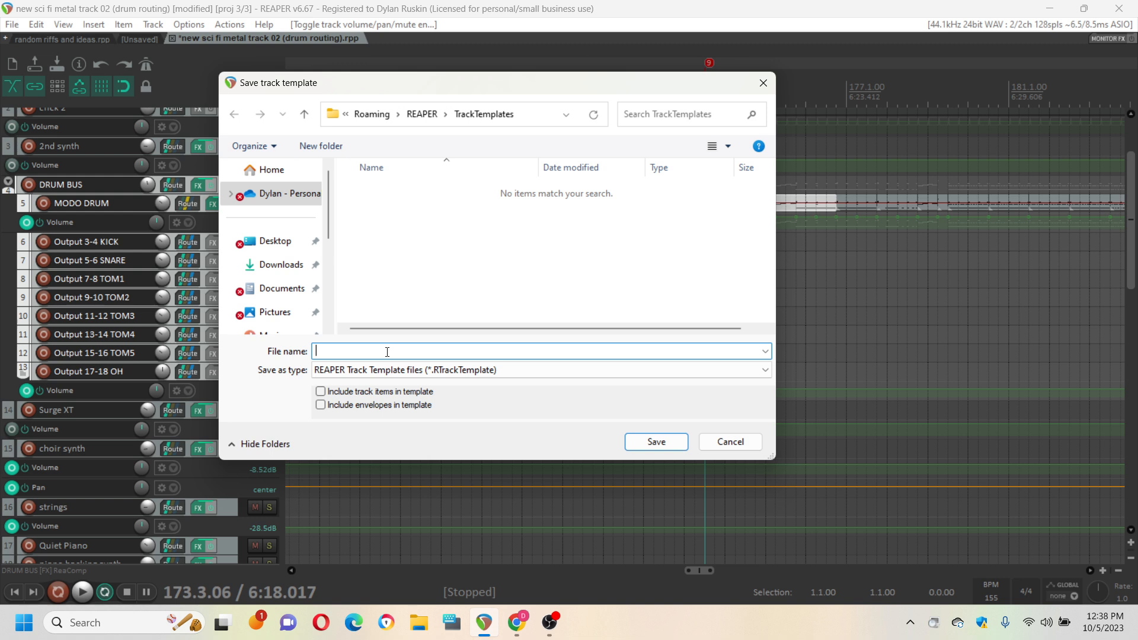
pyautogui.write('sci-fi metal project drums')
pyautogui.press('Return')
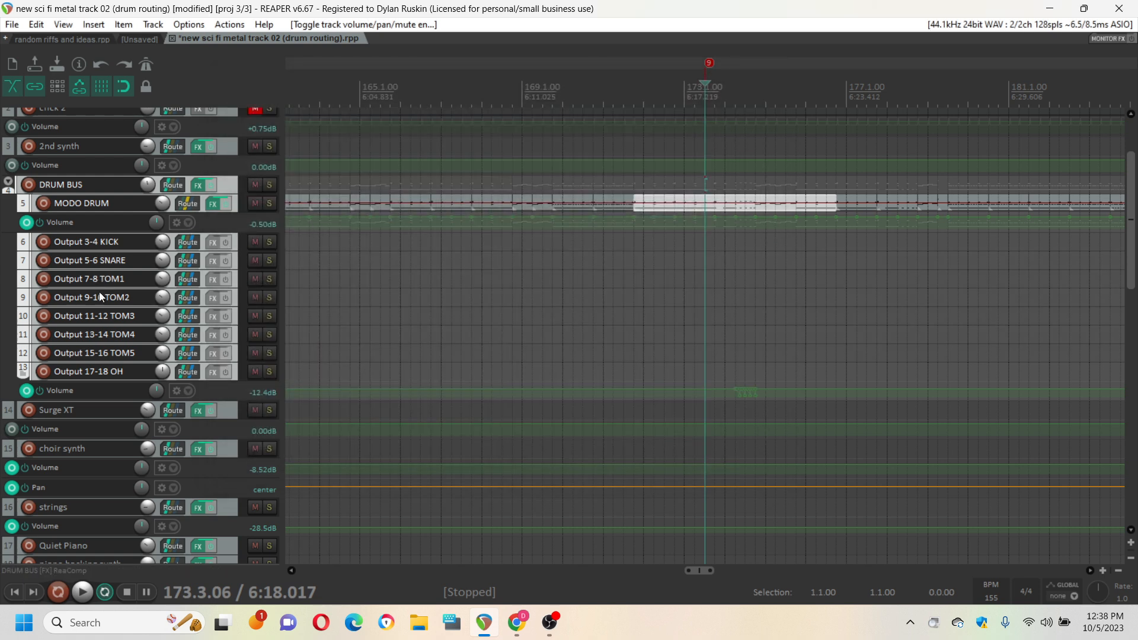
# Look through the track list from the drum tracks down to the solo harmonies and back to the guitar tracks
pyautogui.scroll(-3, 98, 292)
pyautogui.scroll(5, 100, 300)
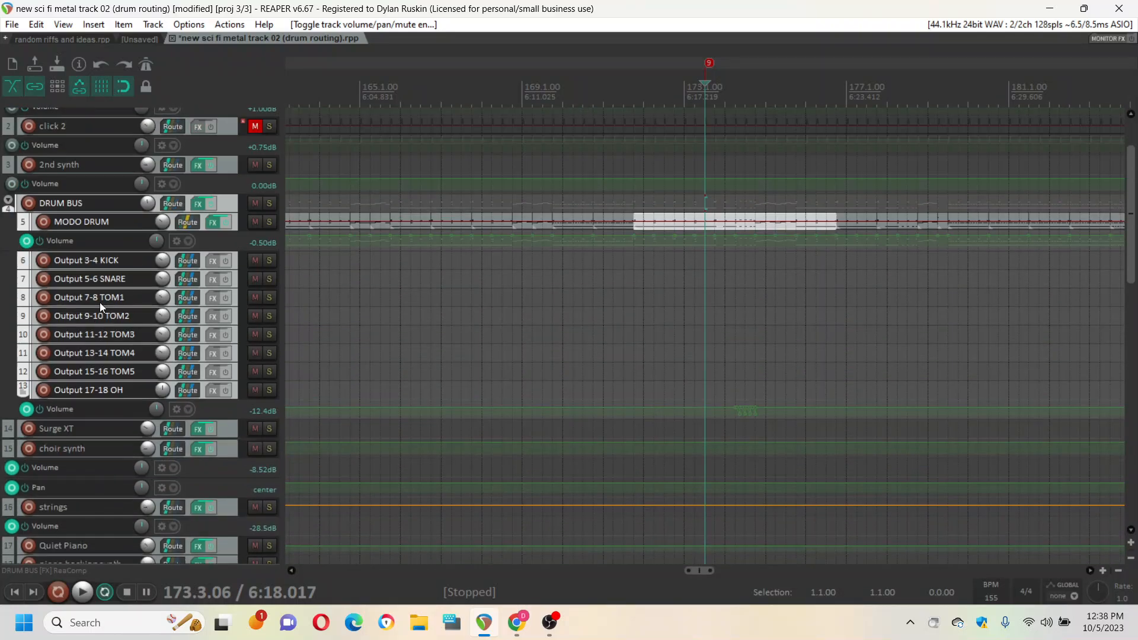
pyautogui.scroll(-2, 100, 303)
pyautogui.scroll(-8, 101, 301)
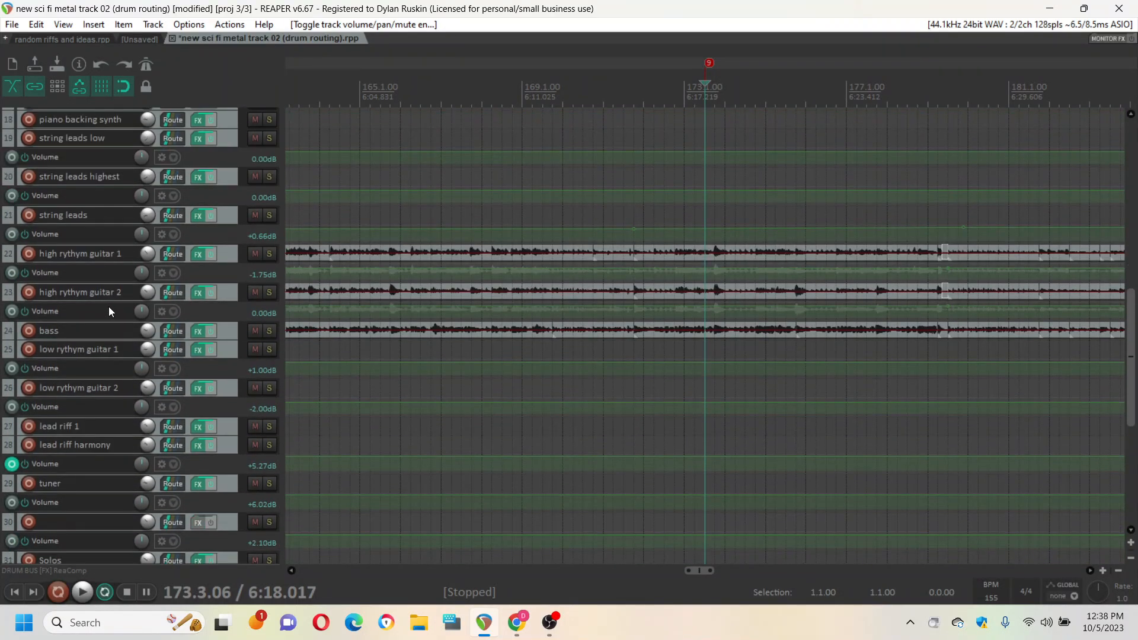
pyautogui.scroll(-4, 109, 312)
pyautogui.scroll(-6, 507, 287)
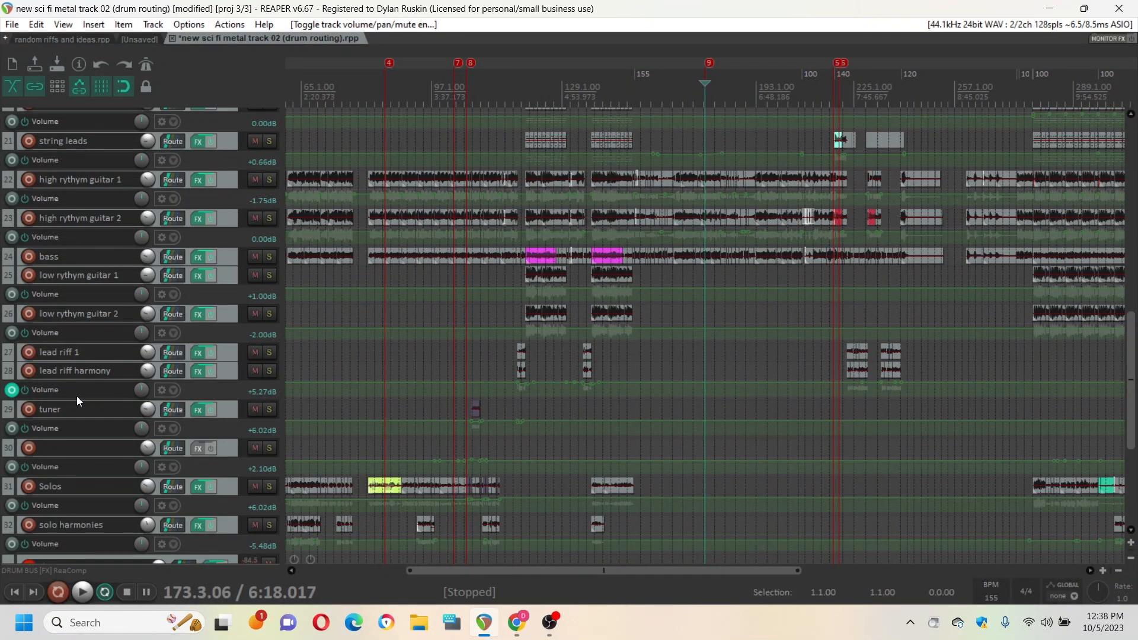
pyautogui.scroll(-4, 76, 396)
pyautogui.scroll(5, 79, 391)
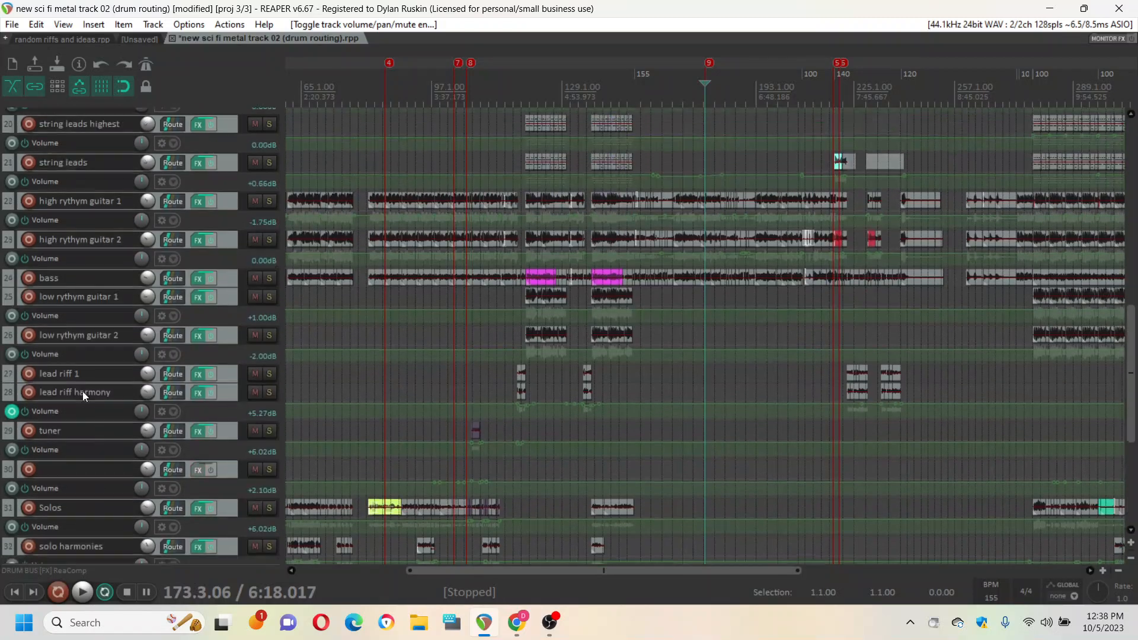
# Solo the high rythym guitar 1 and high rythym guitar 2 tracks and play them together from 173.3.06
pyautogui.click(101, 260)
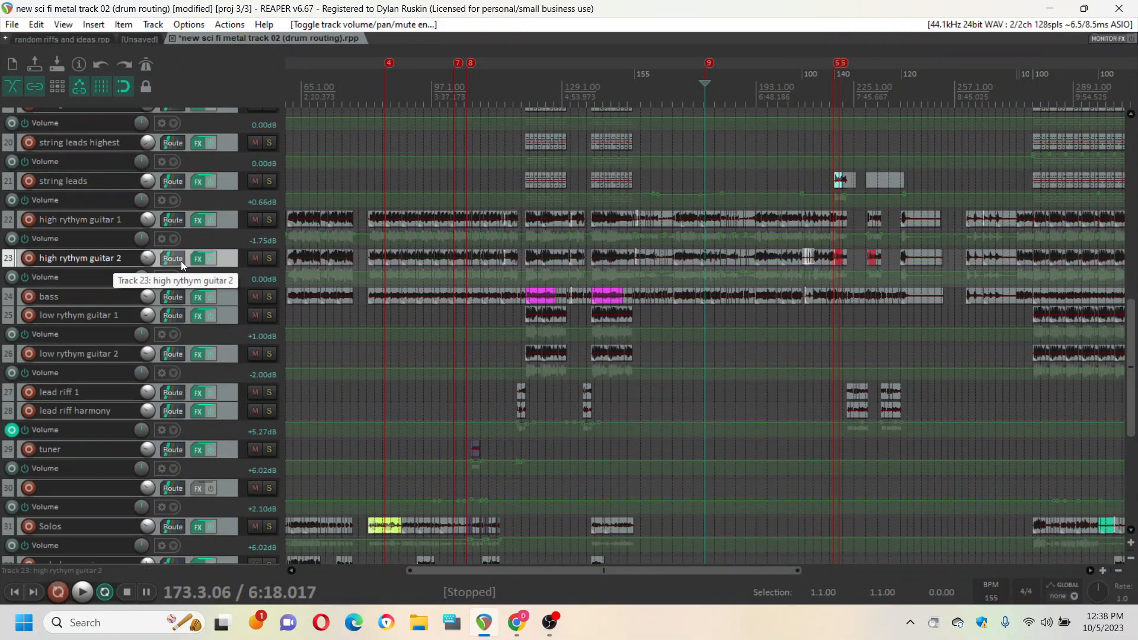
pyautogui.click(269, 221)
pyautogui.click(269, 261)
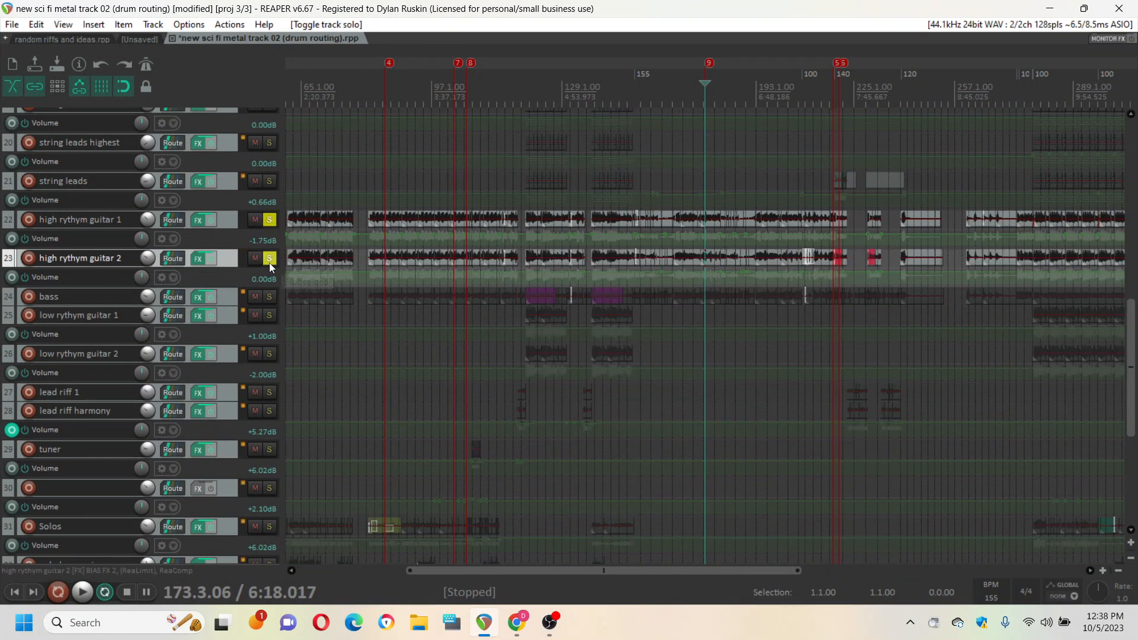
pyautogui.press('space')
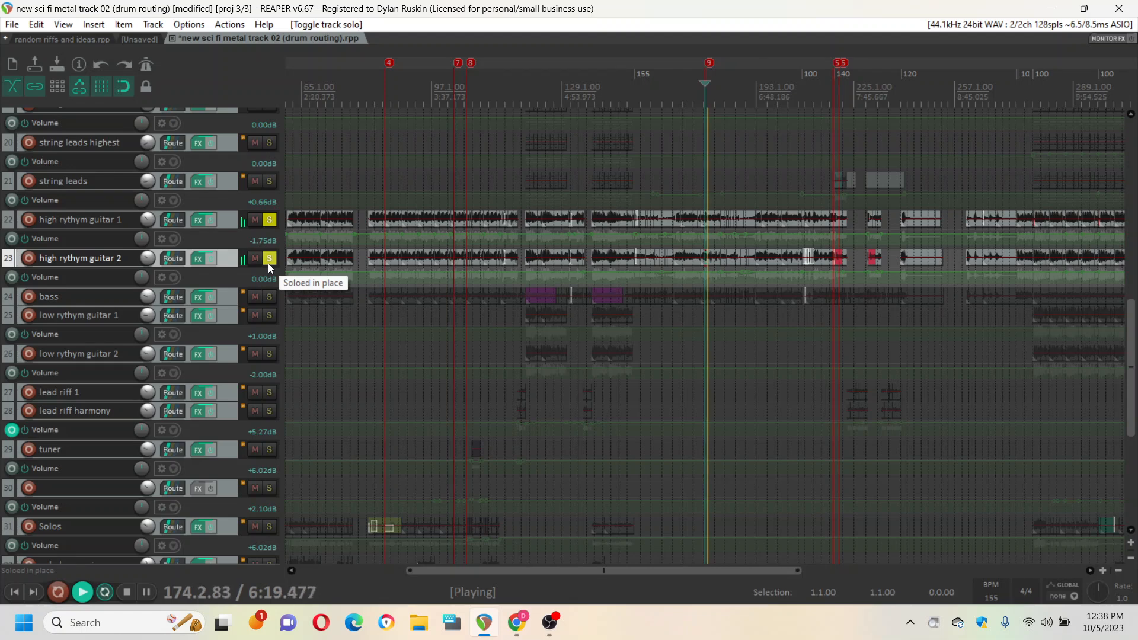
# Compare the two guitars during playback by soloing only high rythym guitar 2, and finally only high rythym guitar 1
pyautogui.click(270, 221)
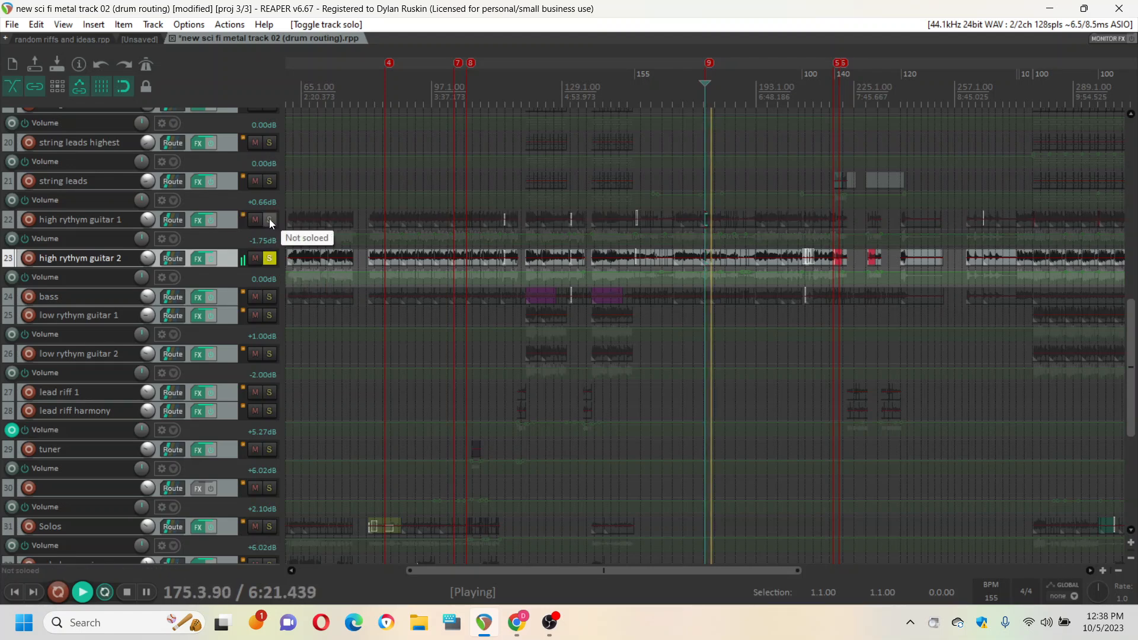
pyautogui.click(273, 261)
pyautogui.click(272, 219)
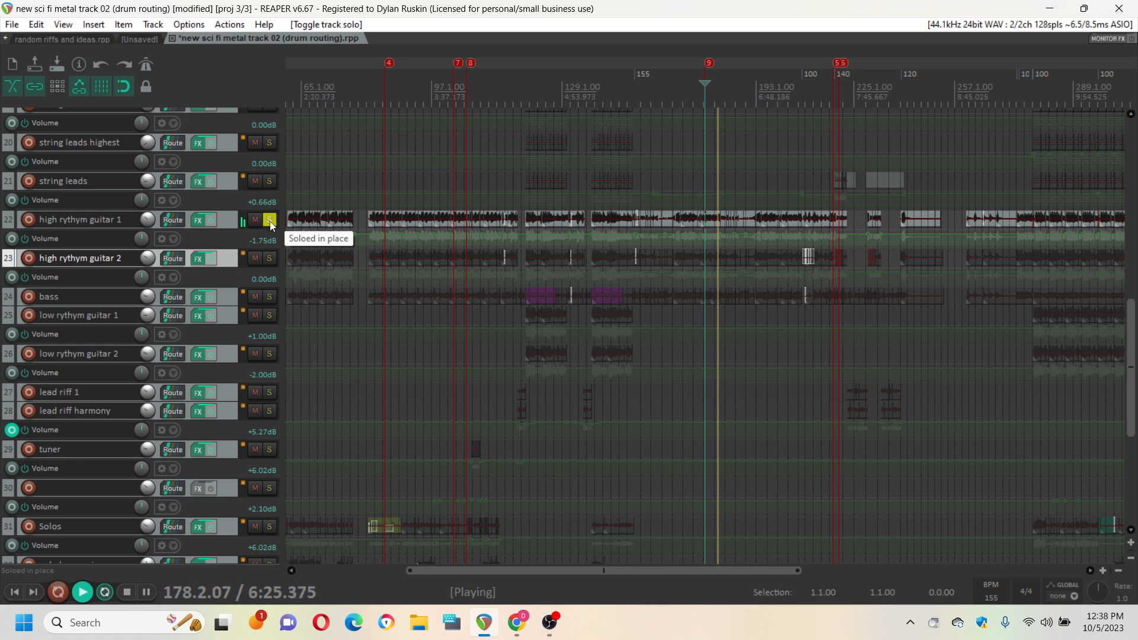
# Play the mix from 173.3.06 with high rythym guitar 1 and 2 muted instead of soloed, and unmute both
pyautogui.click(269, 221)
pyautogui.press('space')
pyautogui.click(256, 220)
pyautogui.click(256, 259)
pyautogui.press('space')
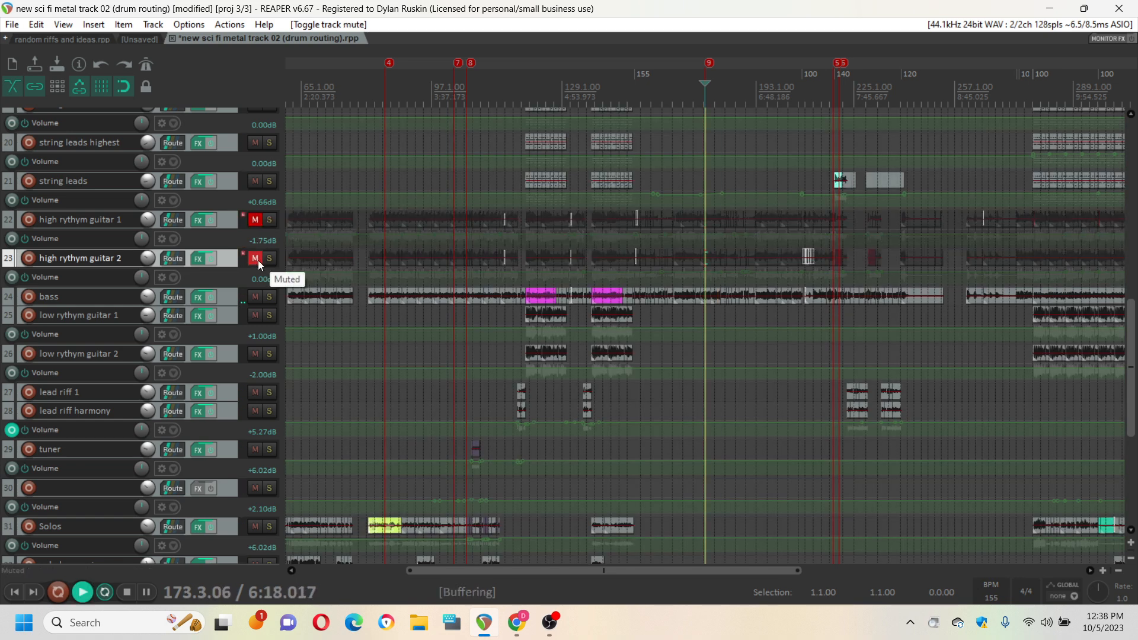
pyautogui.press('space')
pyautogui.click(258, 261)
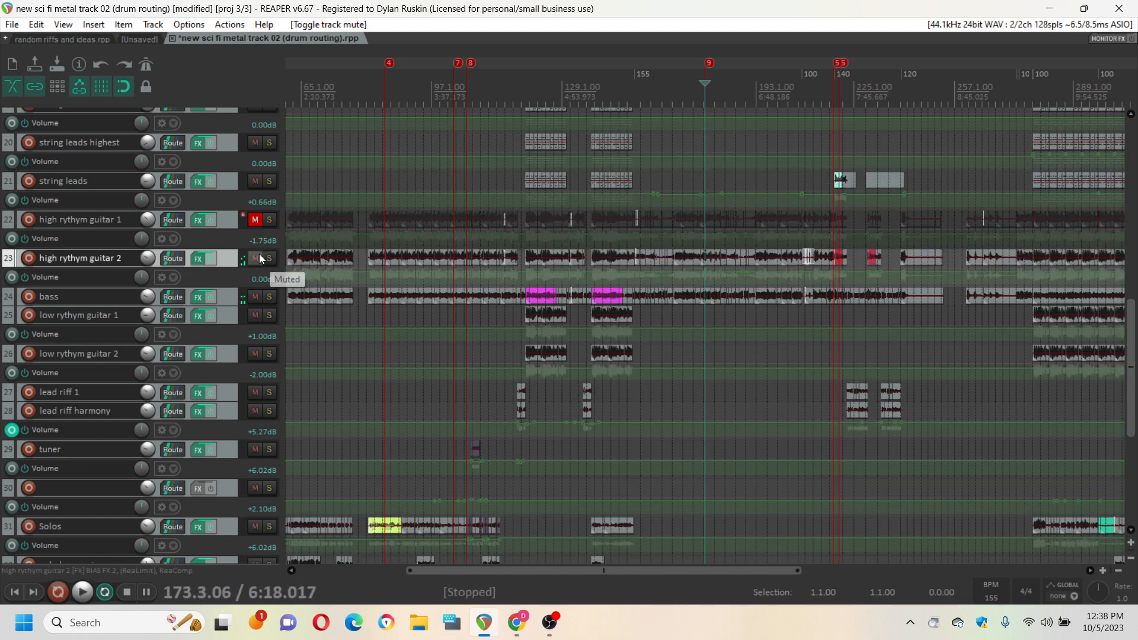
pyautogui.click(255, 221)
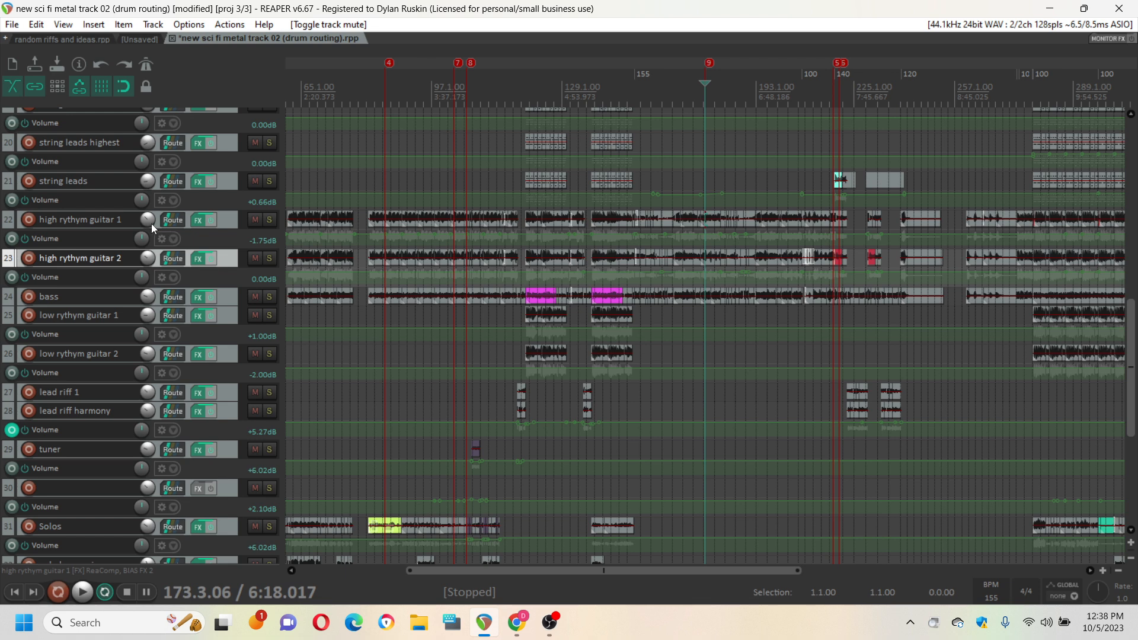
# Try raising the track volume of high rythym guitar 1 to +7.33 dB and adjusting the volume of high rythym guitar 2
pyautogui.moveTo(151, 222)
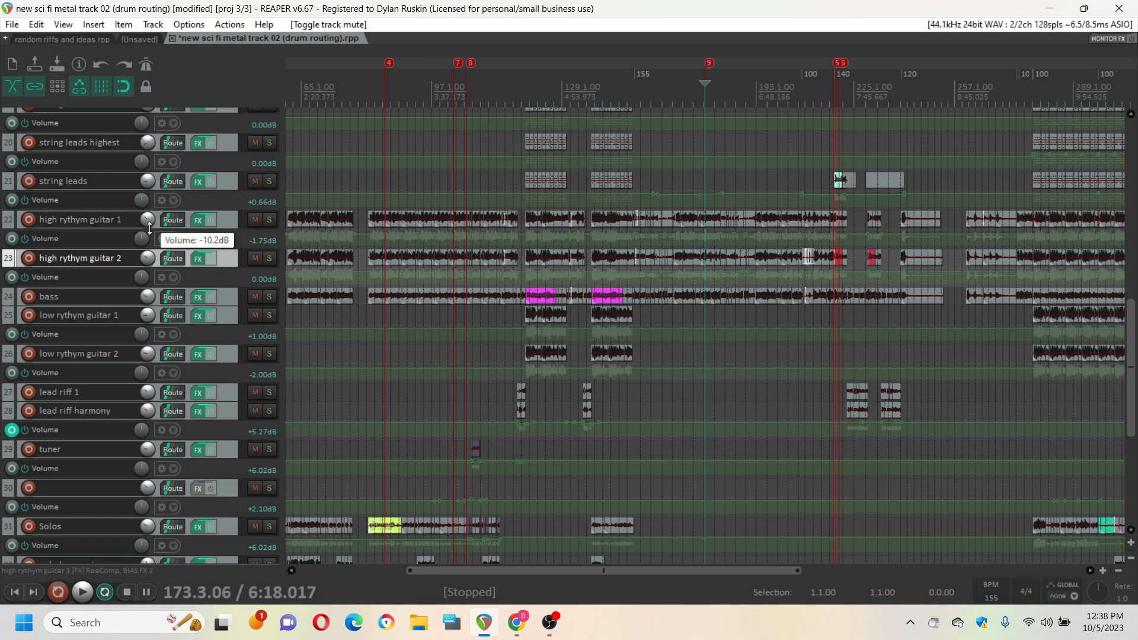
pyautogui.moveTo(152, 261)
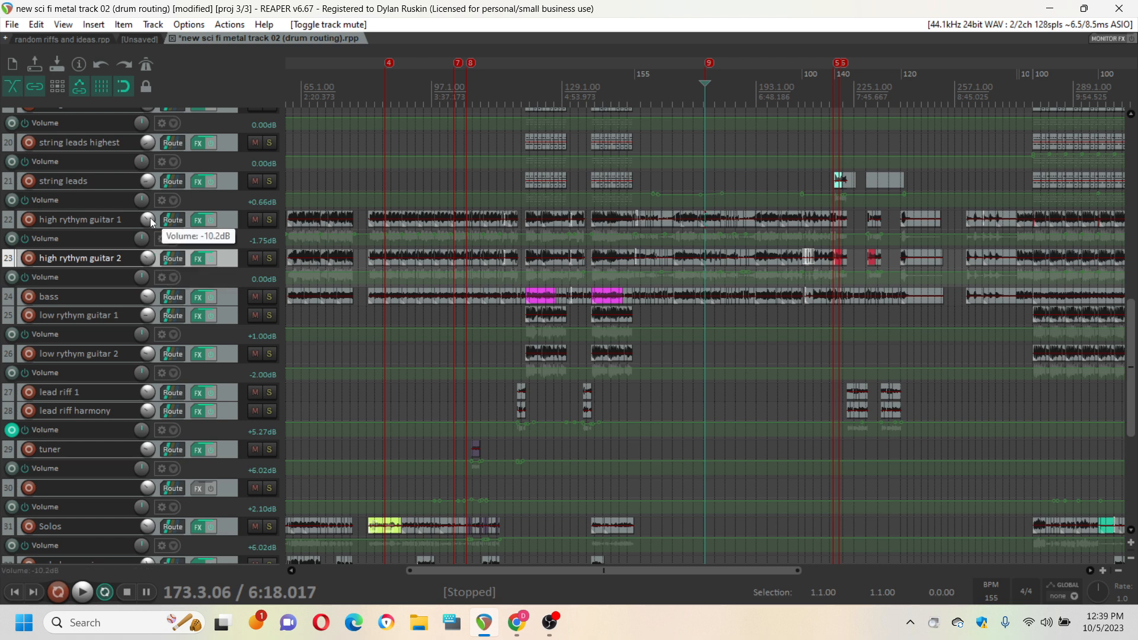
pyautogui.moveTo(151, 222); pyautogui.dragTo(152, 203)
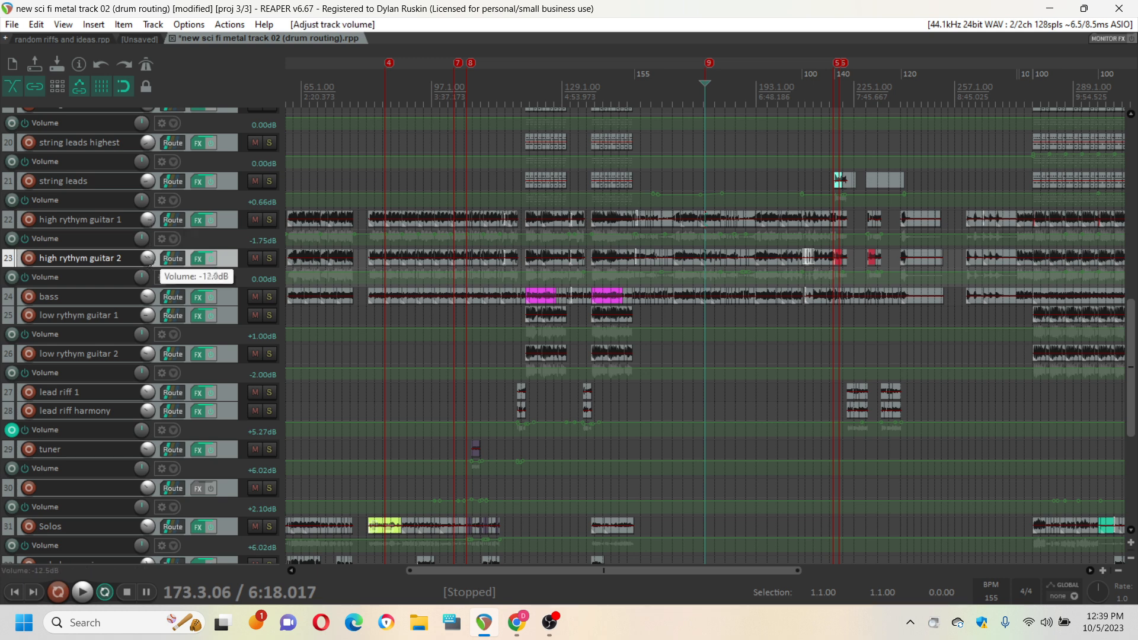
pyautogui.moveTo(148, 261); pyautogui.dragTo(148, 265)
# Solo both high rythym guitar tracks, play them together from 173.3.06, and unsolo both
pyautogui.click(269, 220)
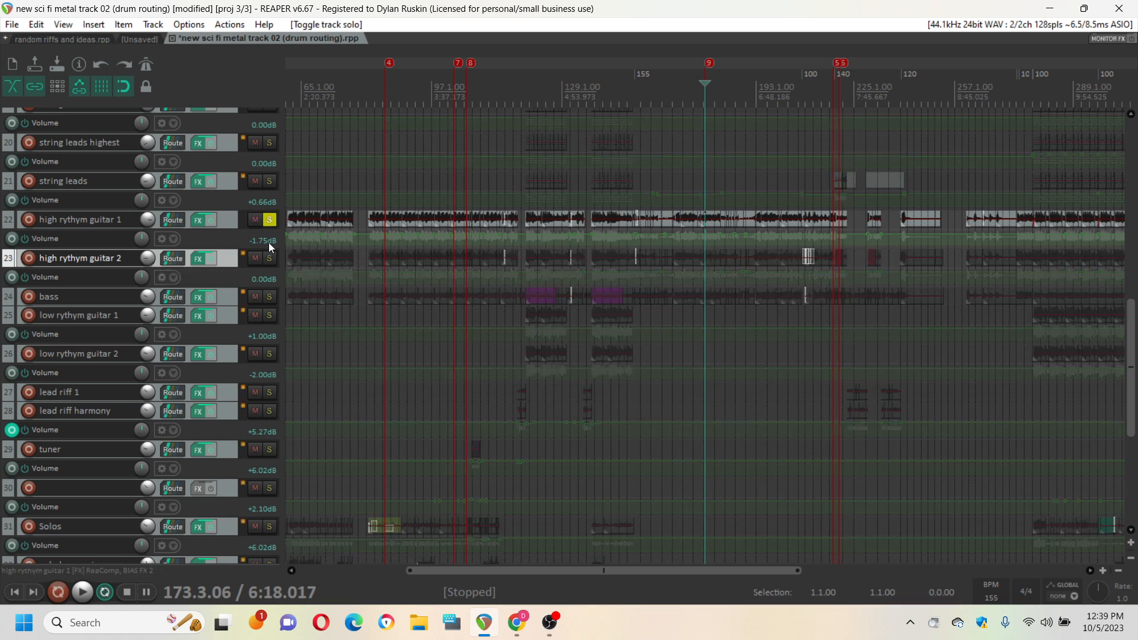
pyautogui.click(270, 259)
pyautogui.press('space')
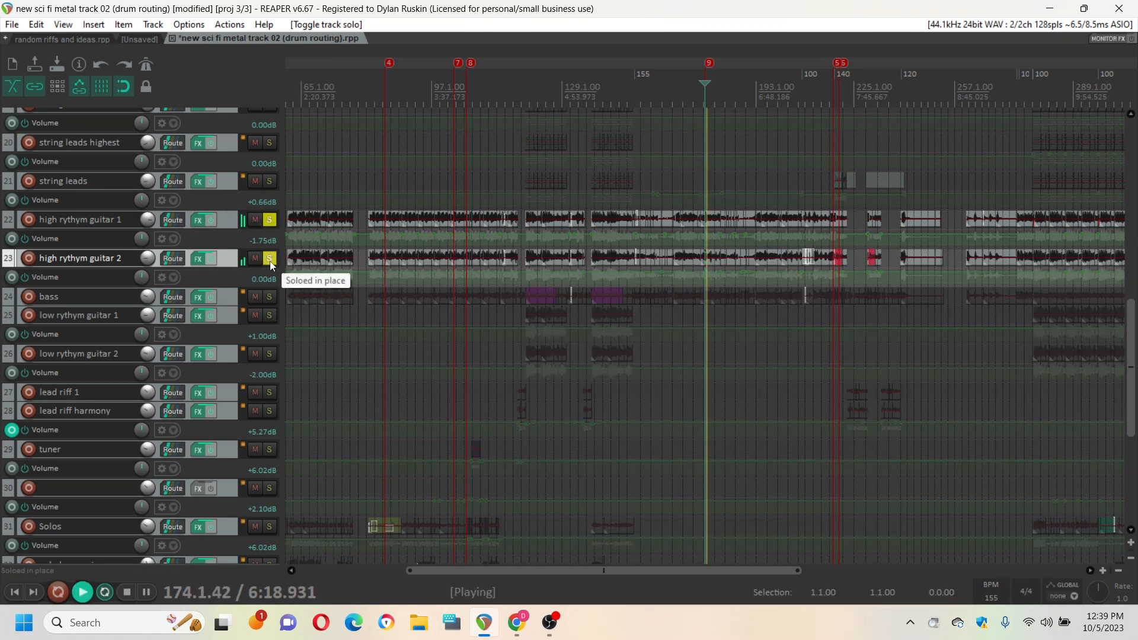
pyautogui.press('space')
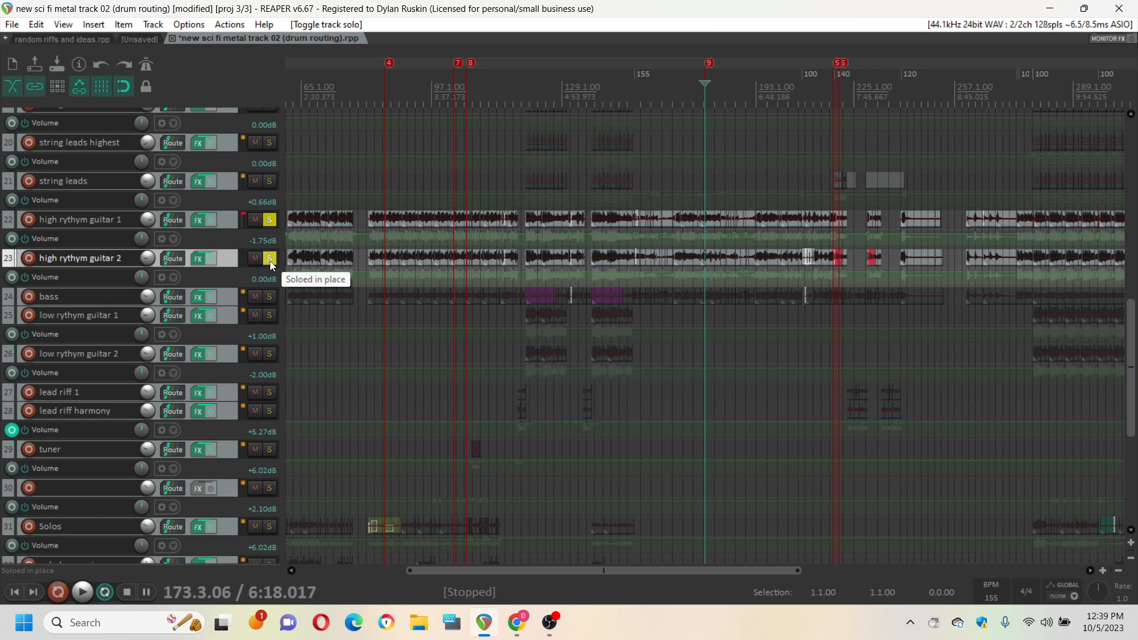
pyautogui.click(68, 221)
pyautogui.click(121, 261)
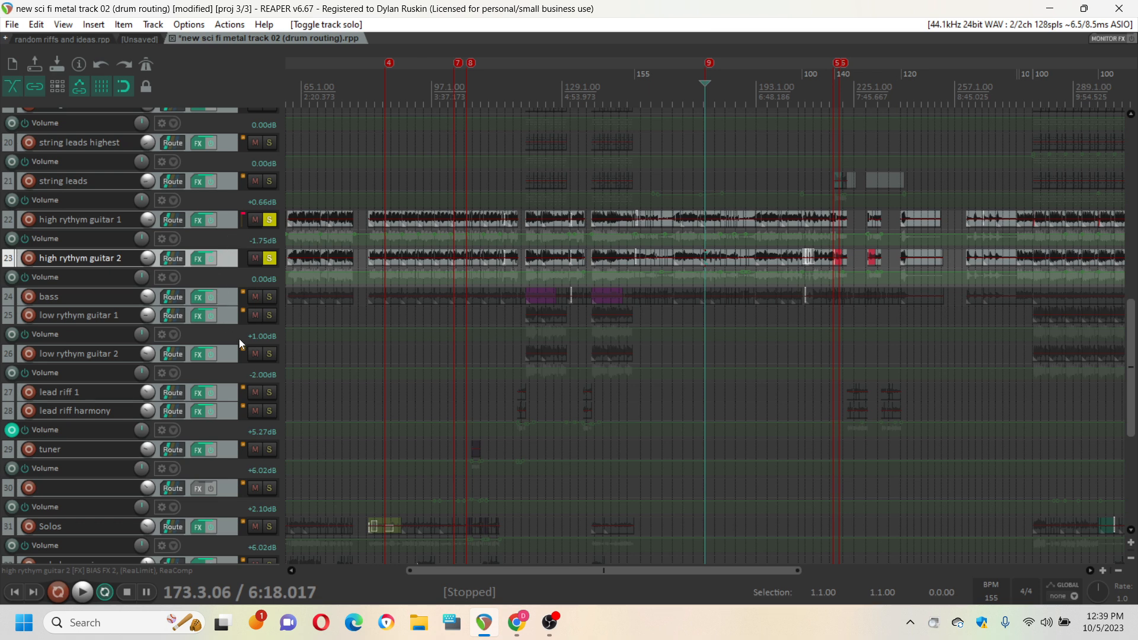
pyautogui.click(269, 220)
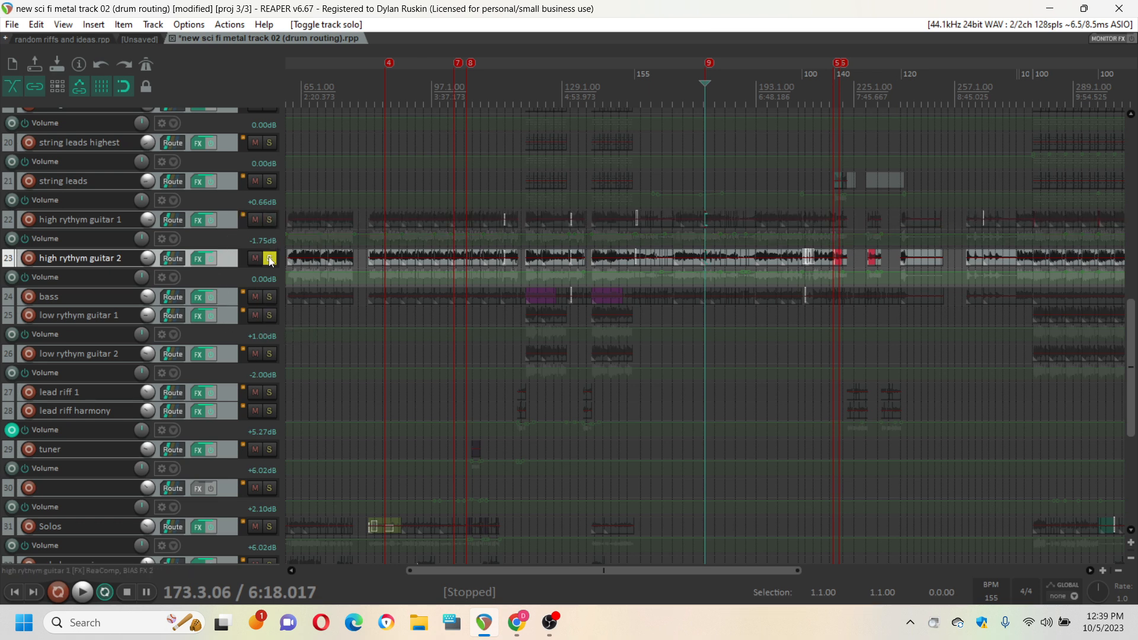
pyautogui.click(269, 259)
# Undo the volume adjustments on the two high rythym guitar tracks
pyautogui.moveTo(152, 220)
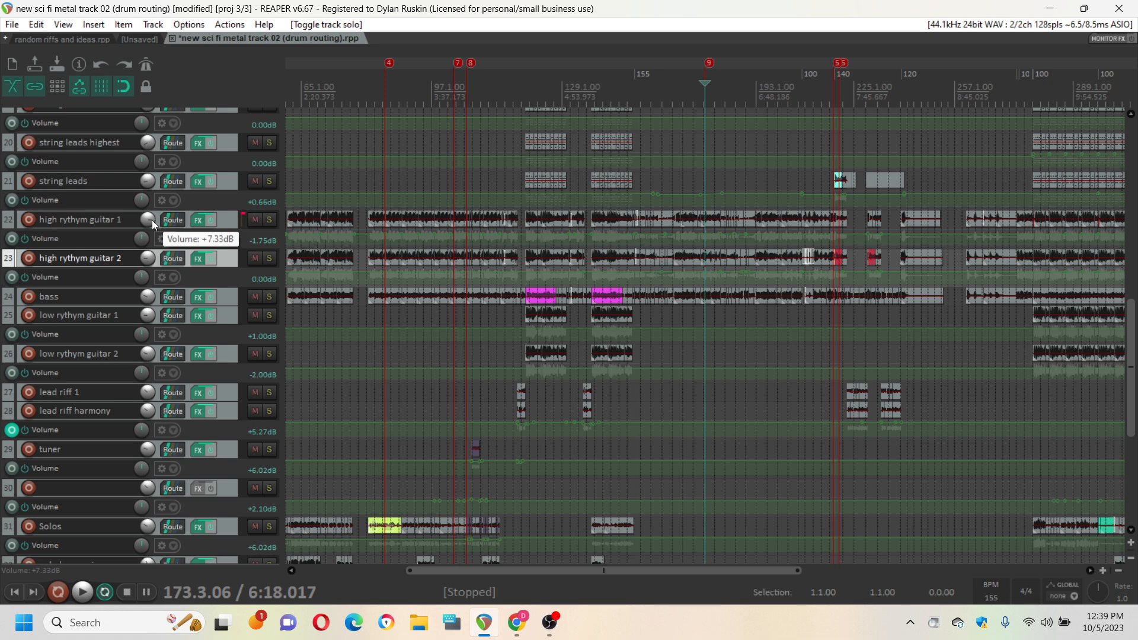
pyautogui.hotkey('ctrl', 'z')
pyautogui.hotkey('ctrl', 'z')
pyautogui.hotkey('ctrl', 'z')
pyautogui.hotkey('ctrl', 'z')
pyautogui.hotkey('ctrl', 'z')
pyautogui.hotkey('ctrl', 'z')
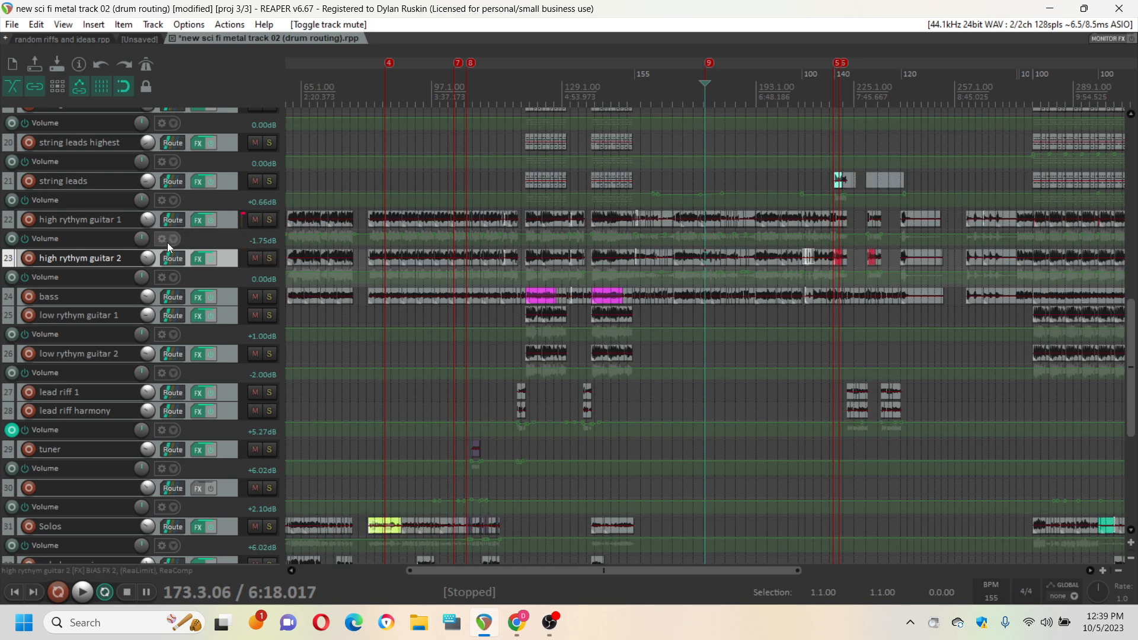
pyautogui.hotkey('ctrl', 'z')
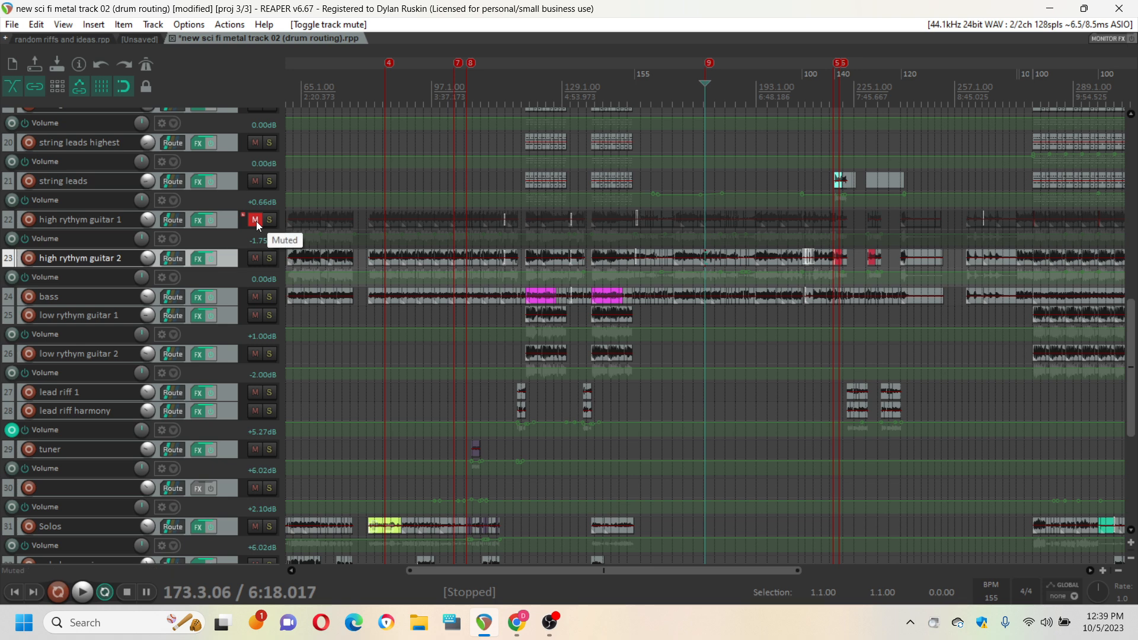
pyautogui.hotkey('ctrl', 'z')
pyautogui.hotkey('ctrl', 'z')
pyautogui.hotkey('ctrl', 'z')
pyautogui.hotkey('ctrl', 'z')
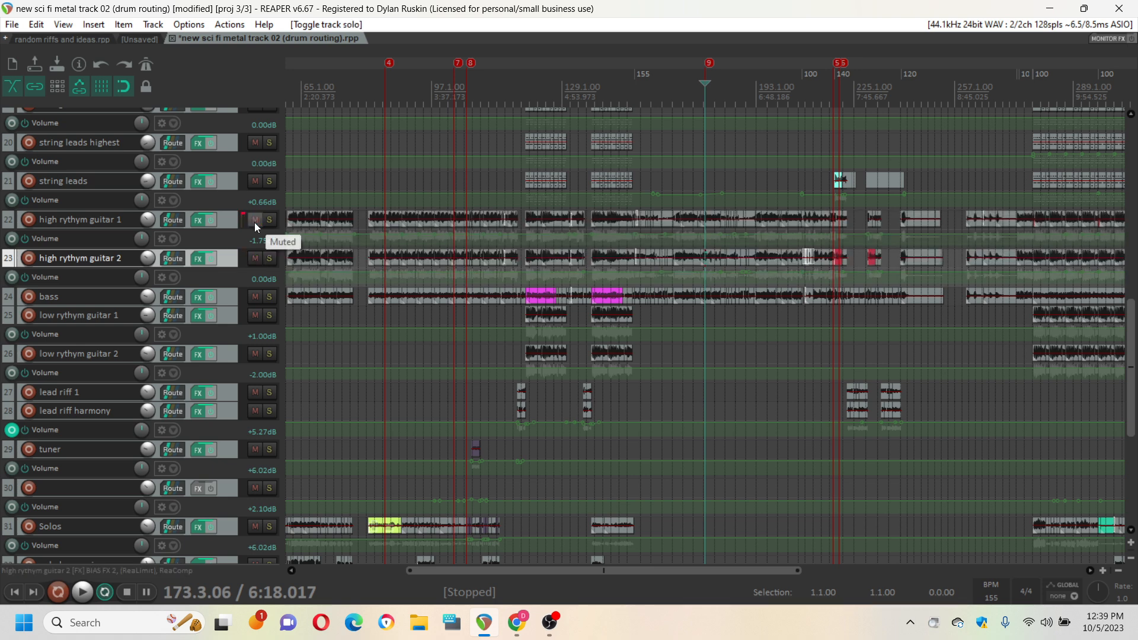
pyautogui.hotkey('ctrl', 'z')
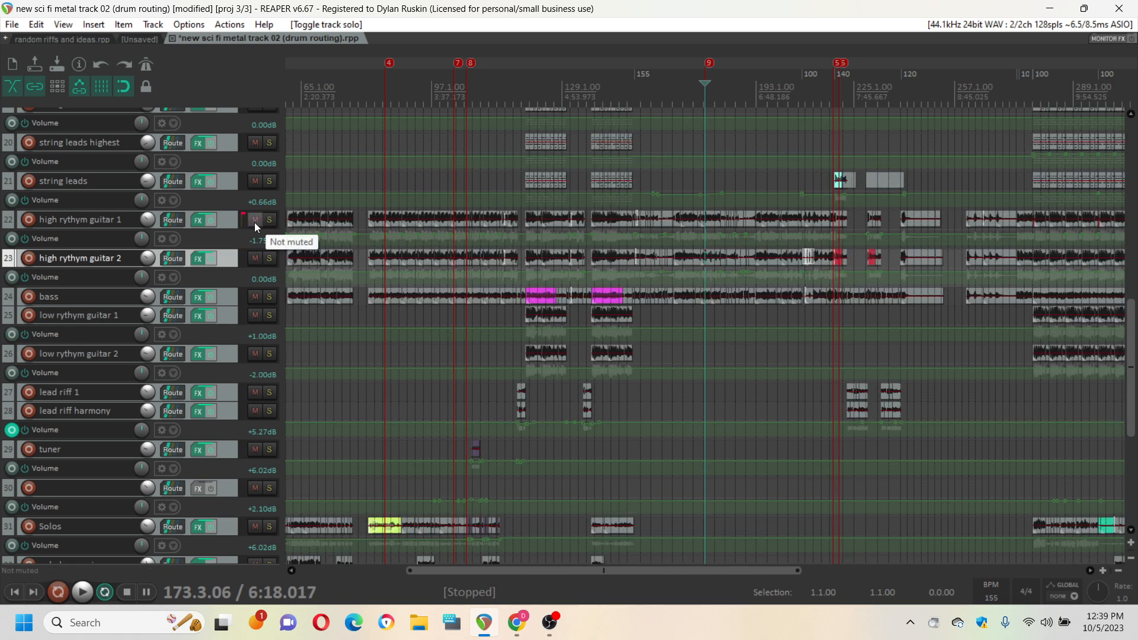
pyautogui.click(266, 223)
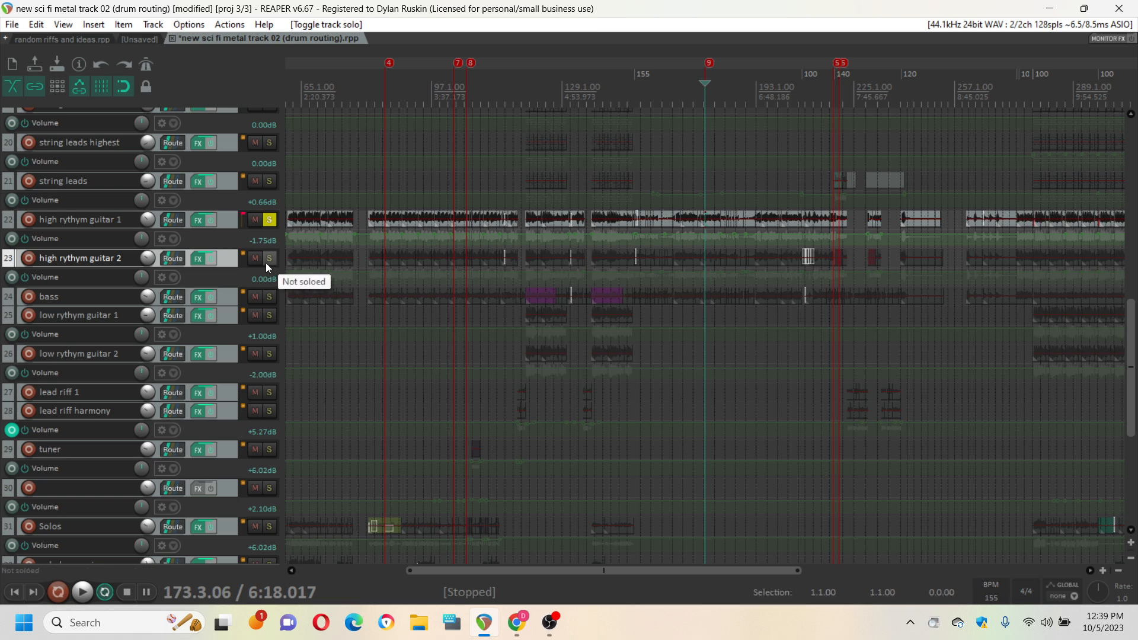
pyautogui.click(267, 260)
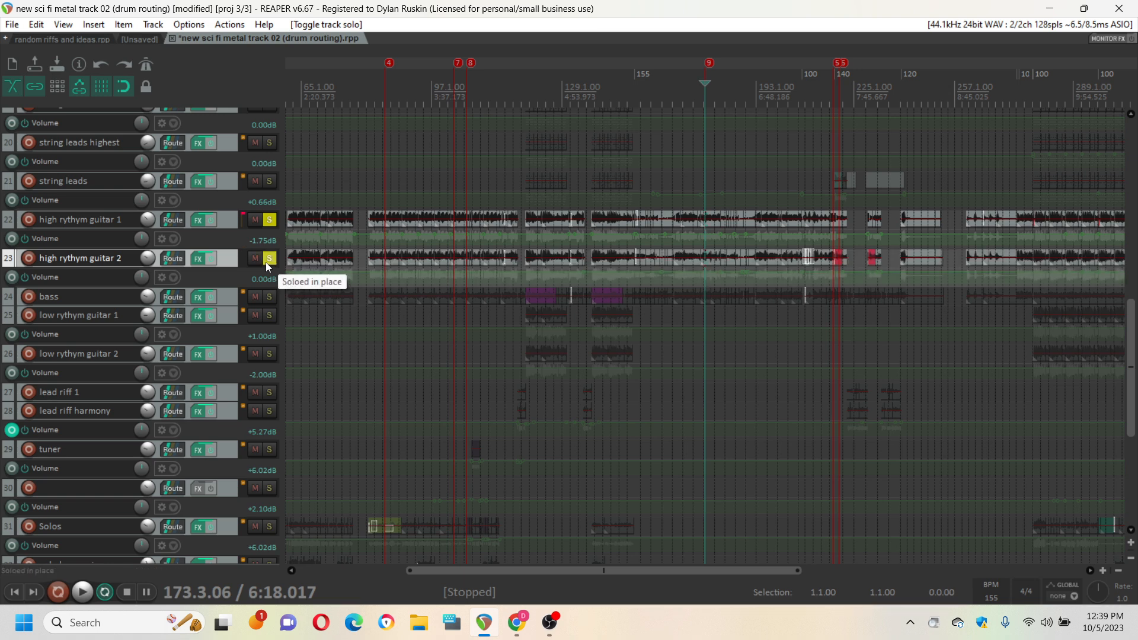
pyautogui.click(144, 239)
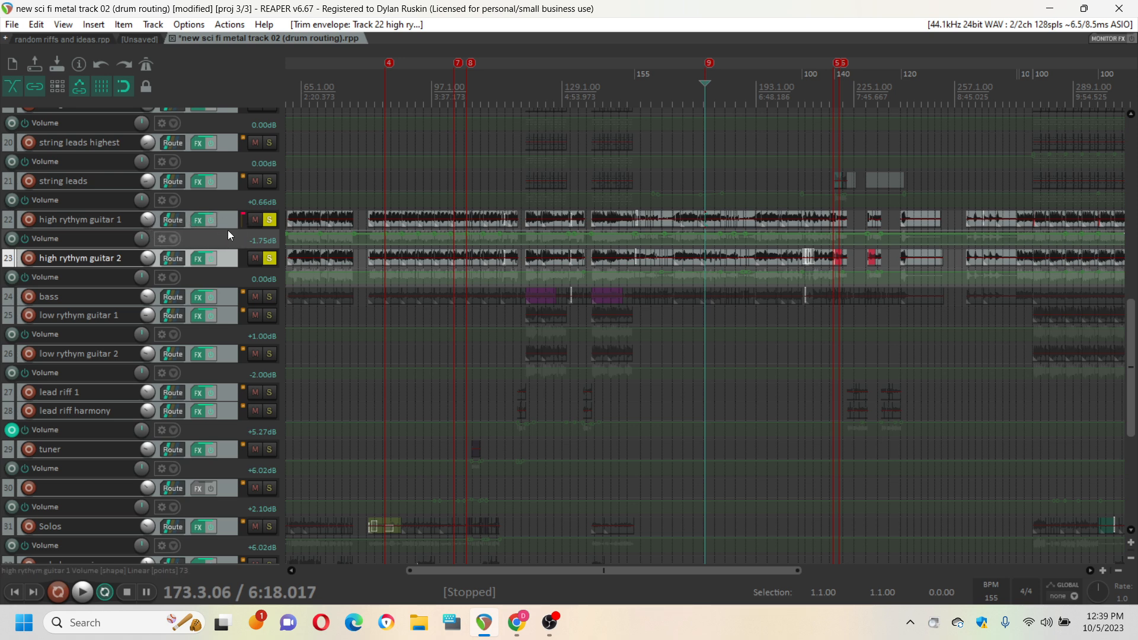
pyautogui.moveTo(229, 230); pyautogui.dragTo(239, 261)
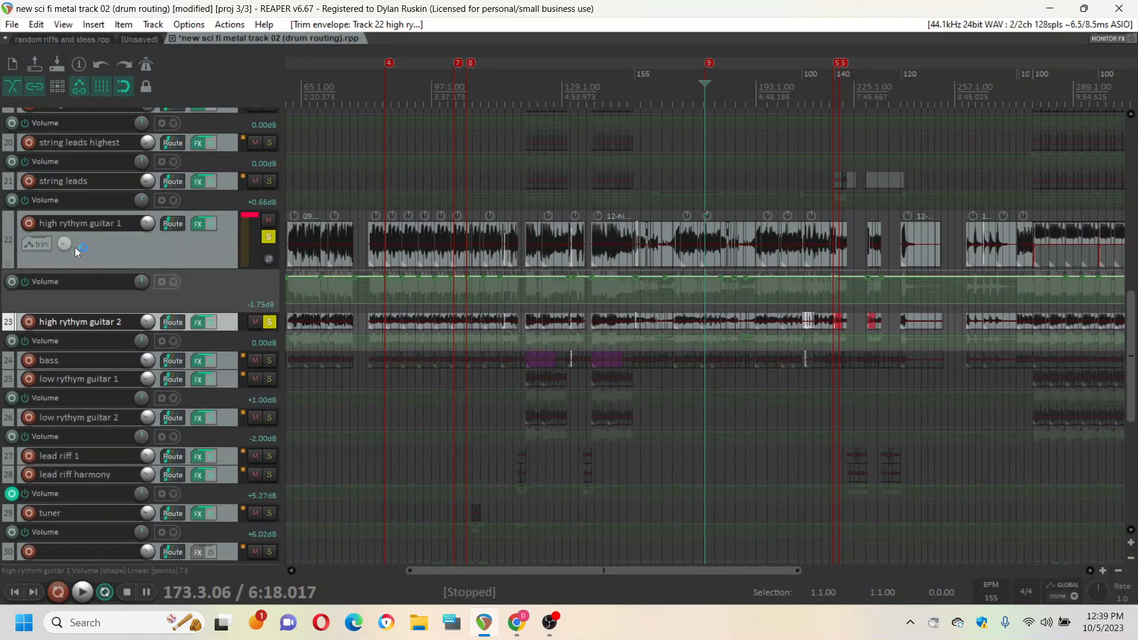
pyautogui.moveTo(178, 269); pyautogui.dragTo(181, 213)
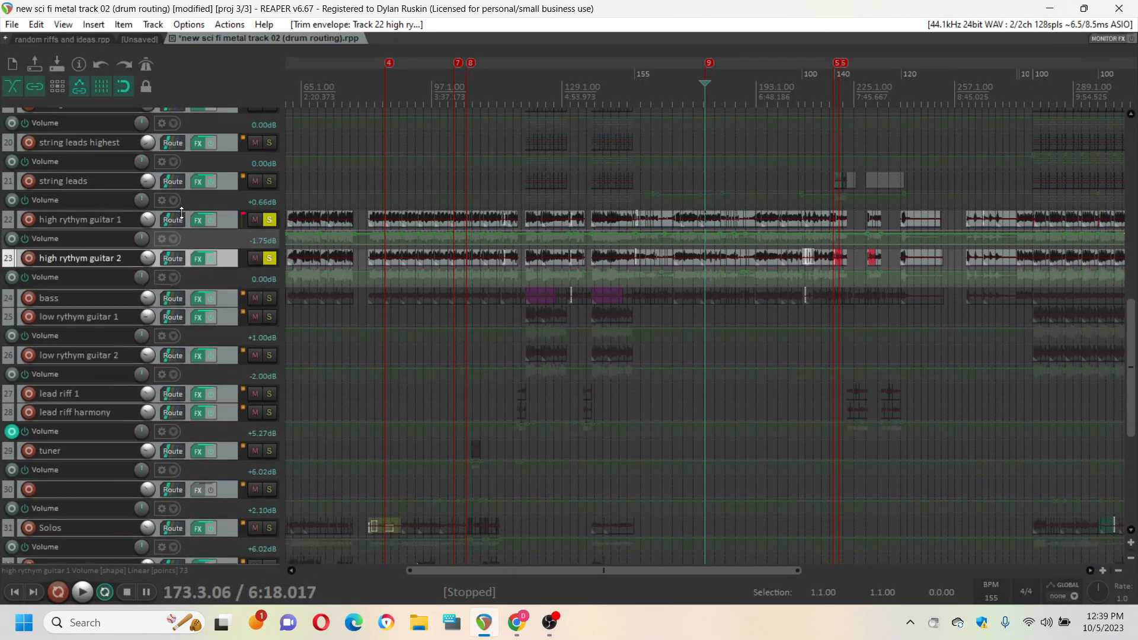
pyautogui.click(269, 258)
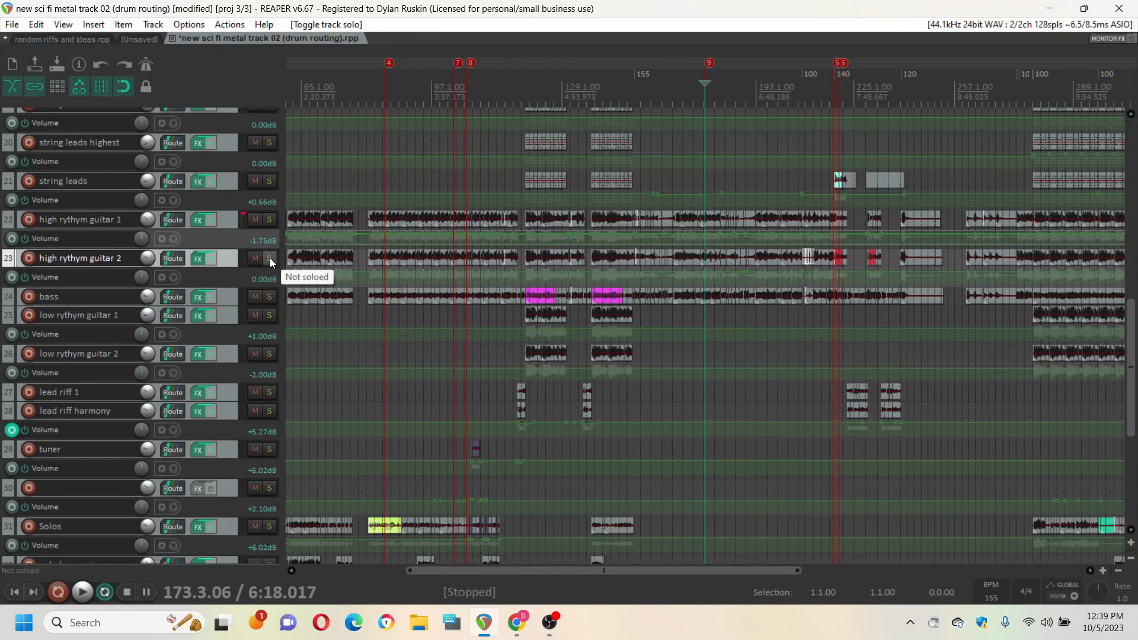
# Play the full mix from 173.3.06 with neither high rythym guitar soloed
pyautogui.press('space')
pyautogui.press('space')
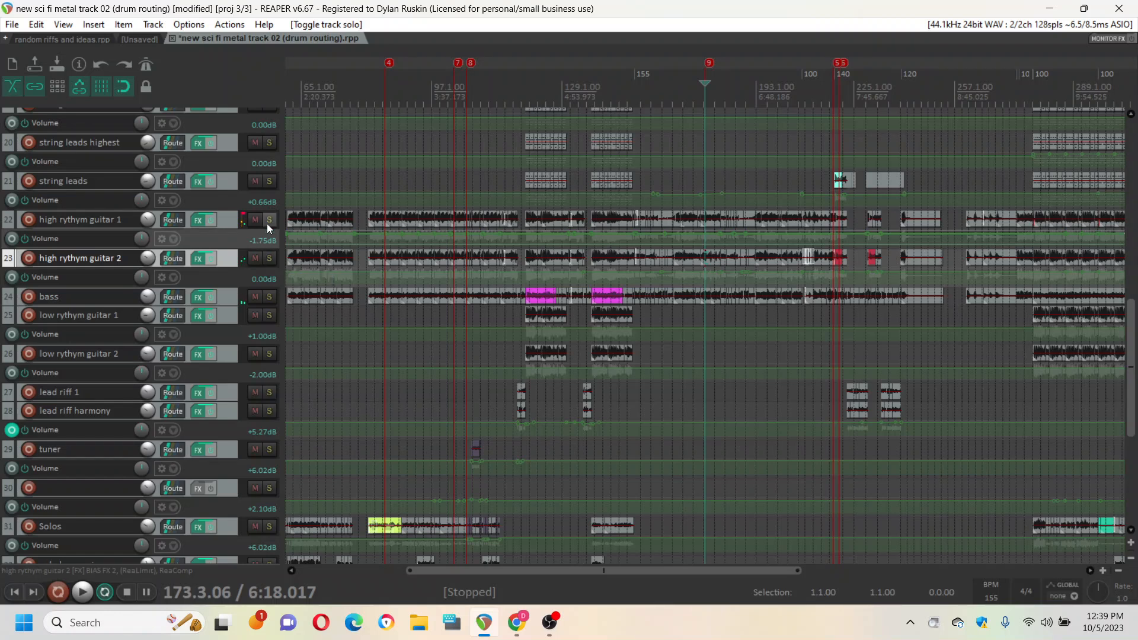
pyautogui.press('space')
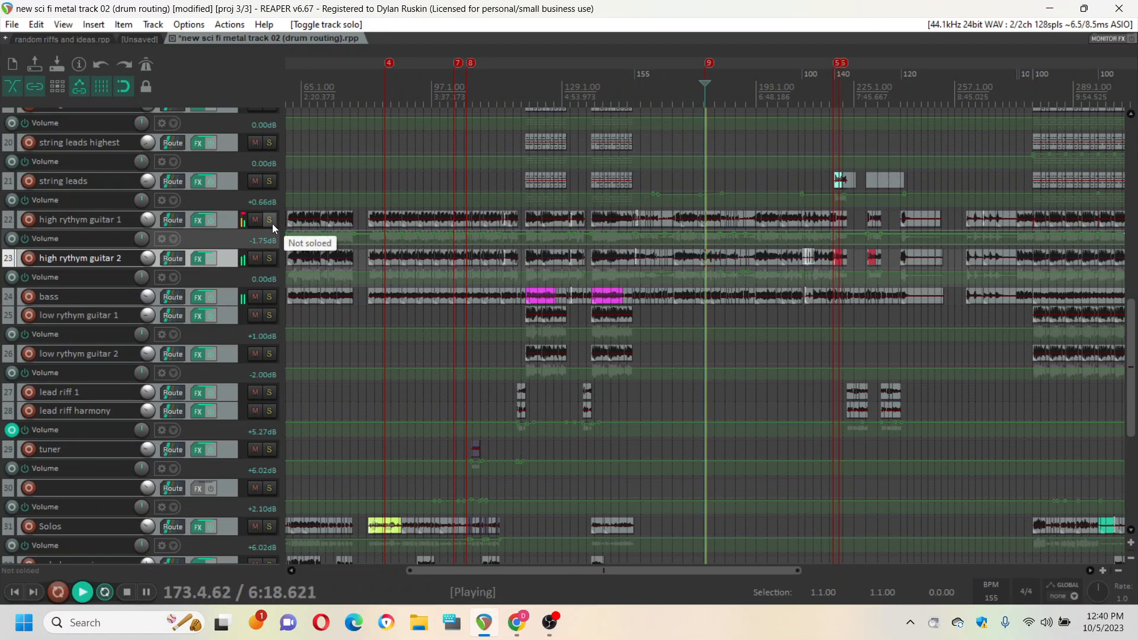
pyautogui.press('space')
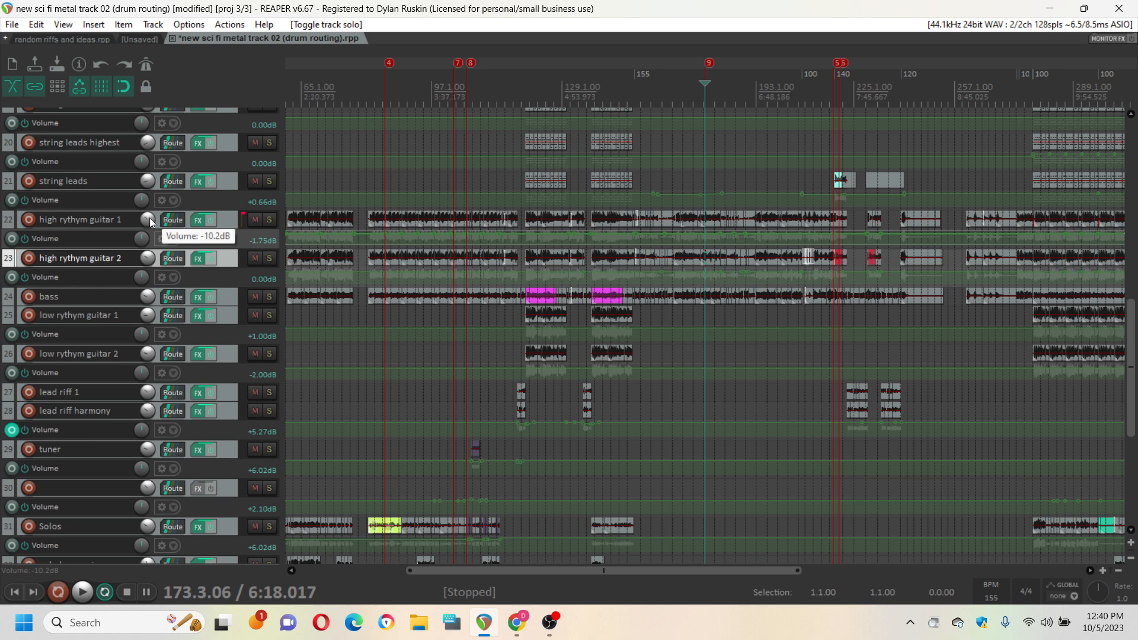
# Save high rythym guitar 1 and high rythym guitar 2 together as a track template named "sci-fi metal project high rhythm guitar"
pyautogui.click(84, 222)
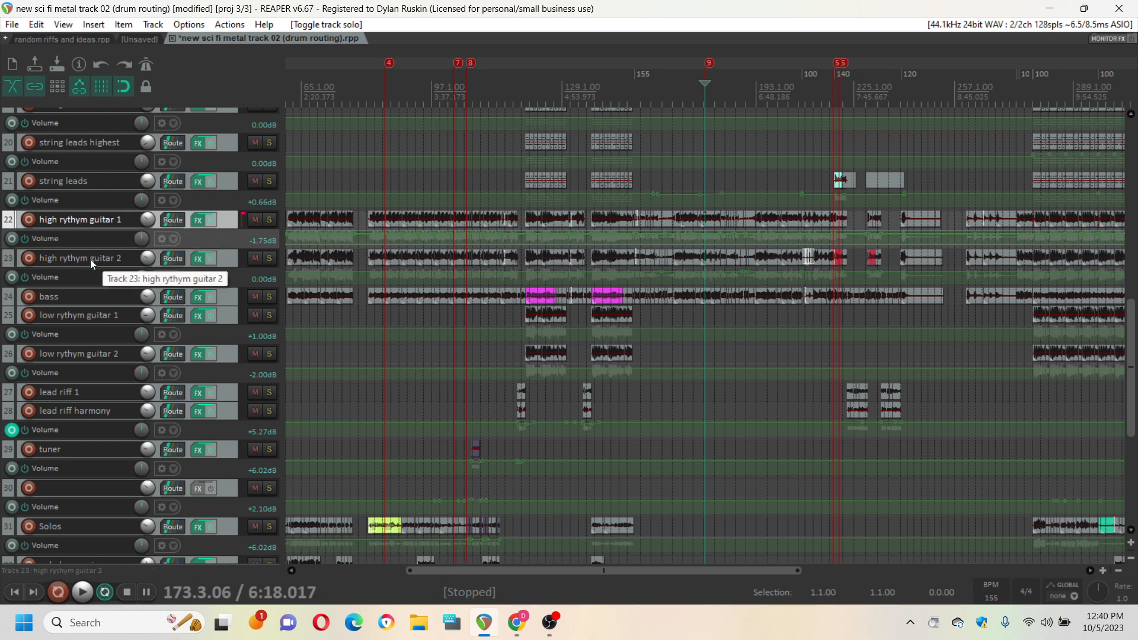
pyautogui.keyDown('ctrl'); pyautogui.click(90, 259); pyautogui.keyUp('ctrl')
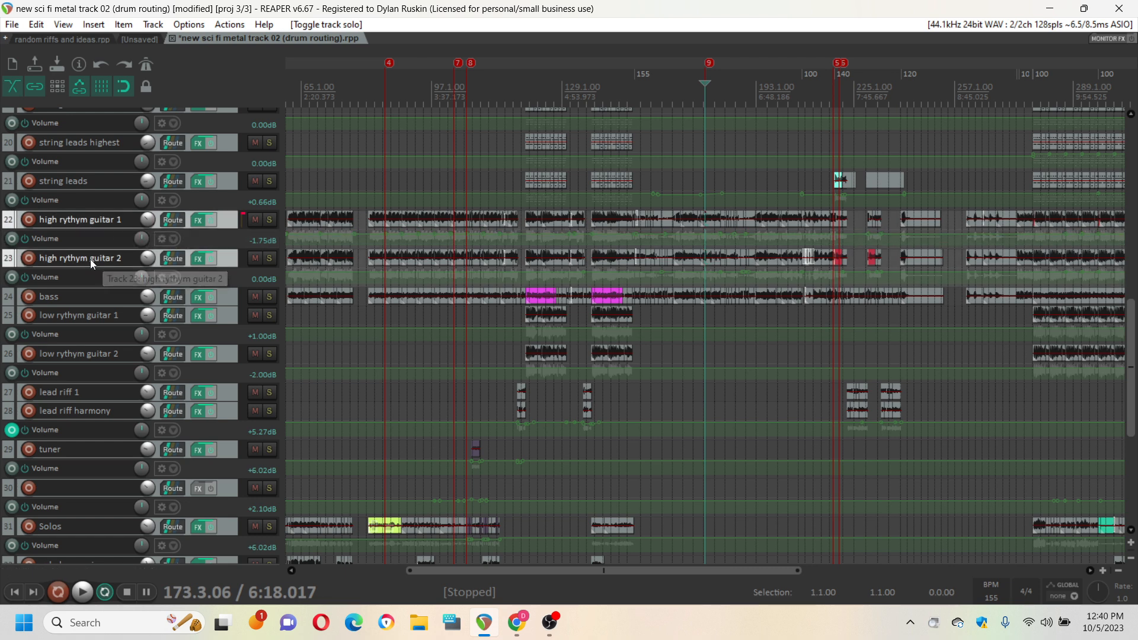
pyautogui.rightClick(94, 221)
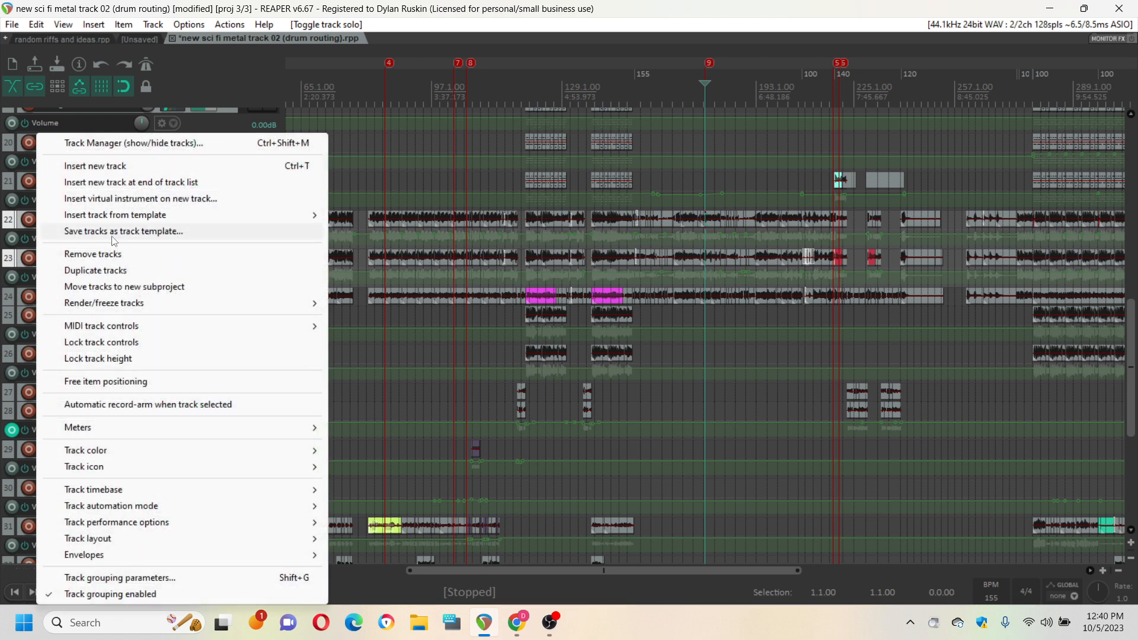
pyautogui.click(113, 237)
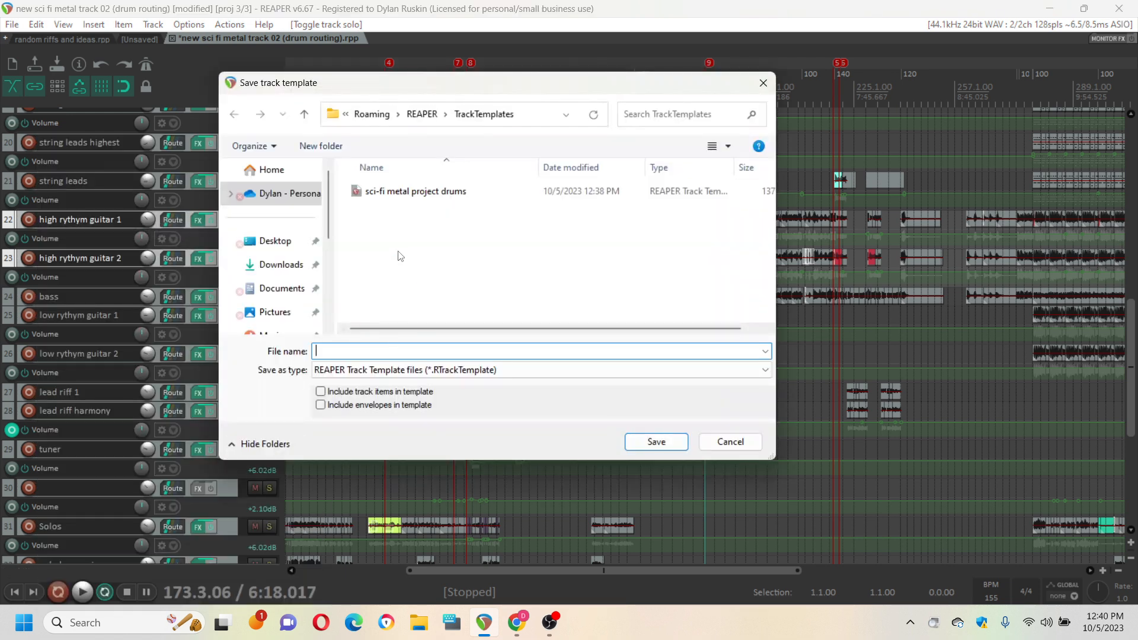
pyautogui.write('sci')
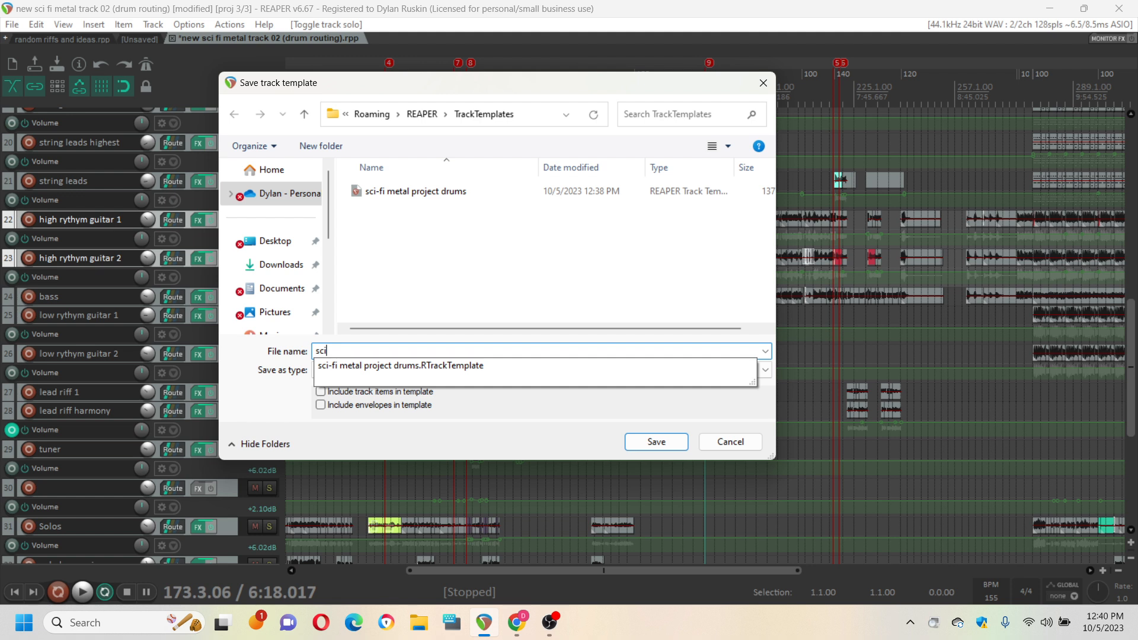
pyautogui.write('-fi metal project high rhythm guitar')
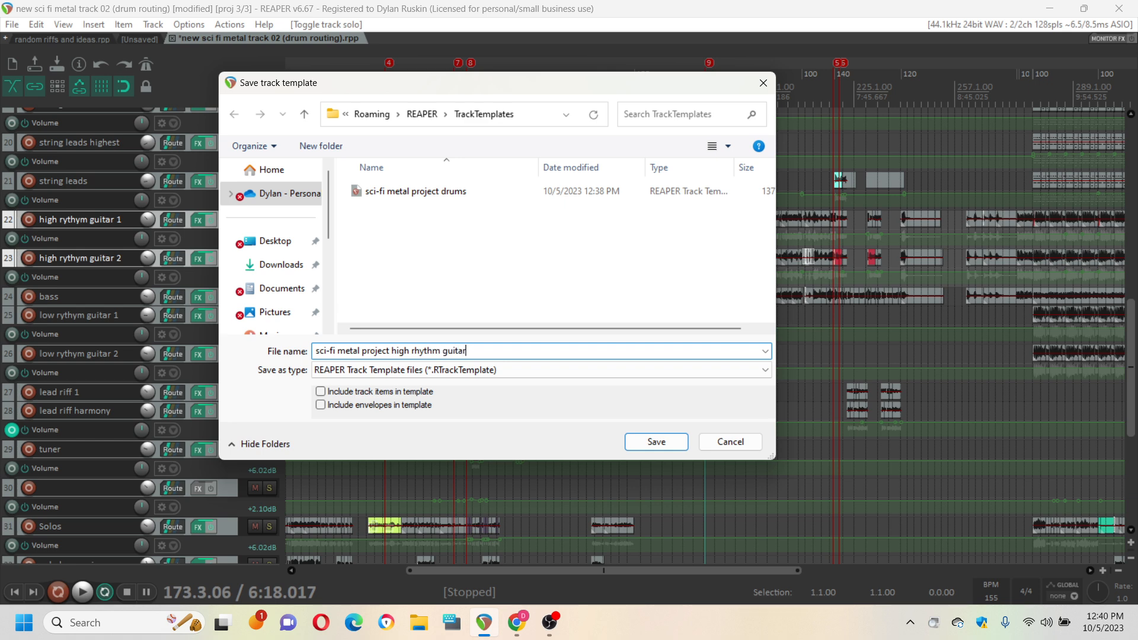
pyautogui.press('Return')
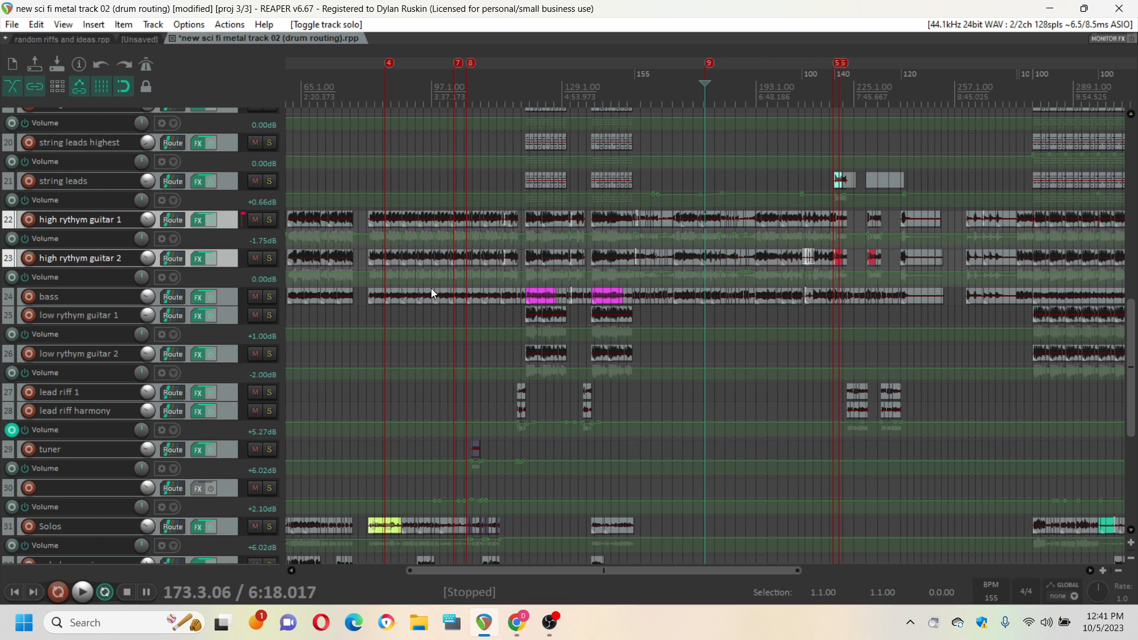
# Create an empty project in a new tab without saving it to a file
pyautogui.click(13, 26)
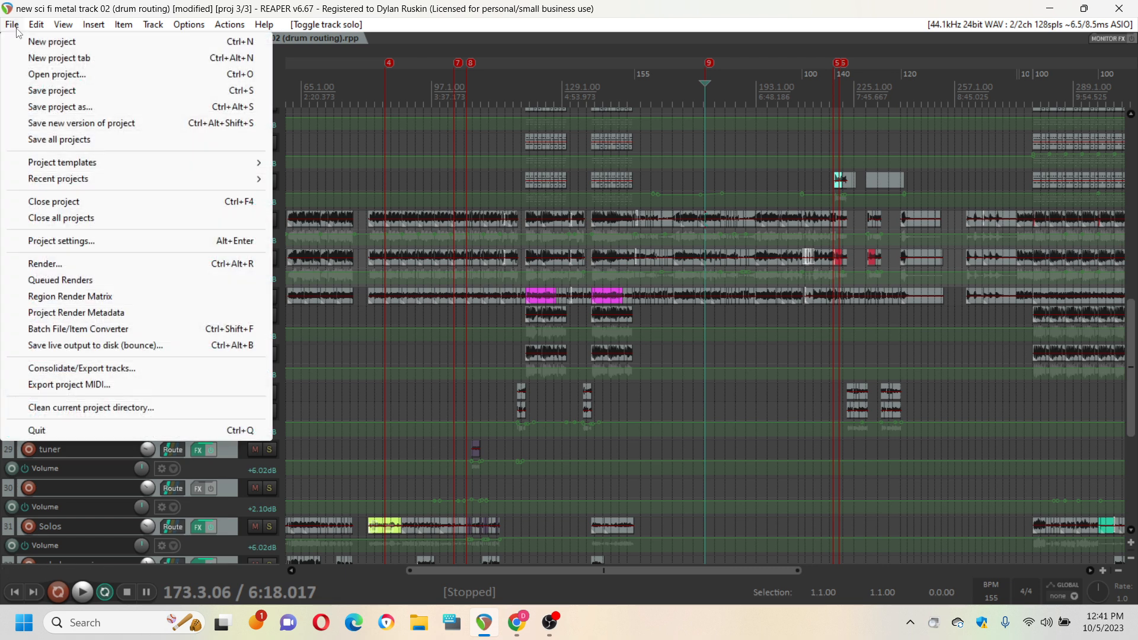
pyautogui.click(69, 62)
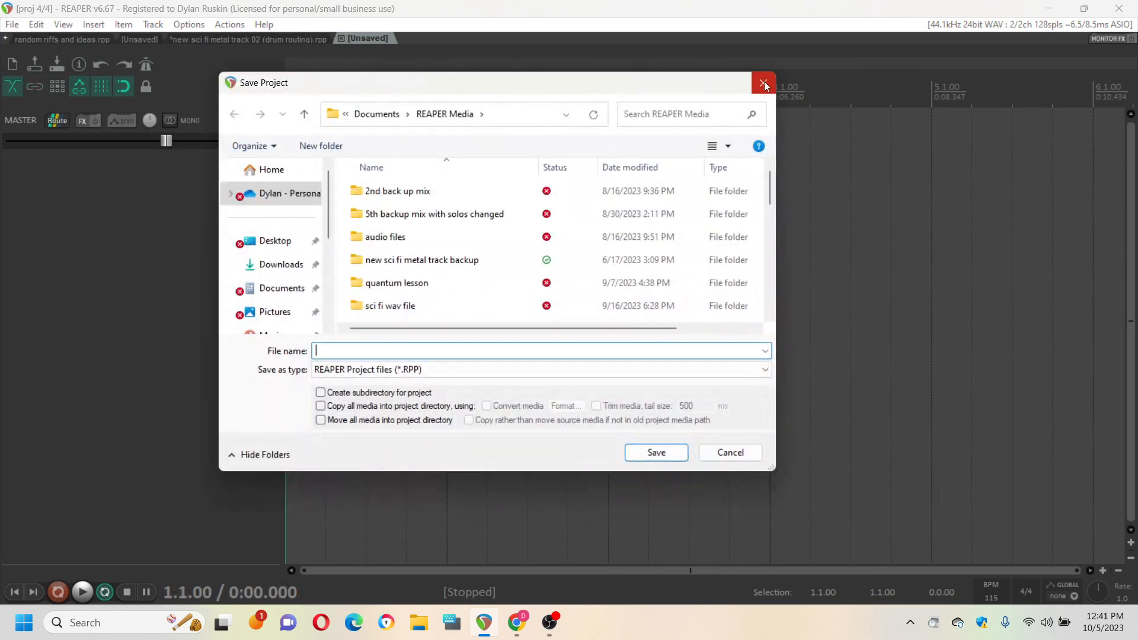
pyautogui.click(733, 459)
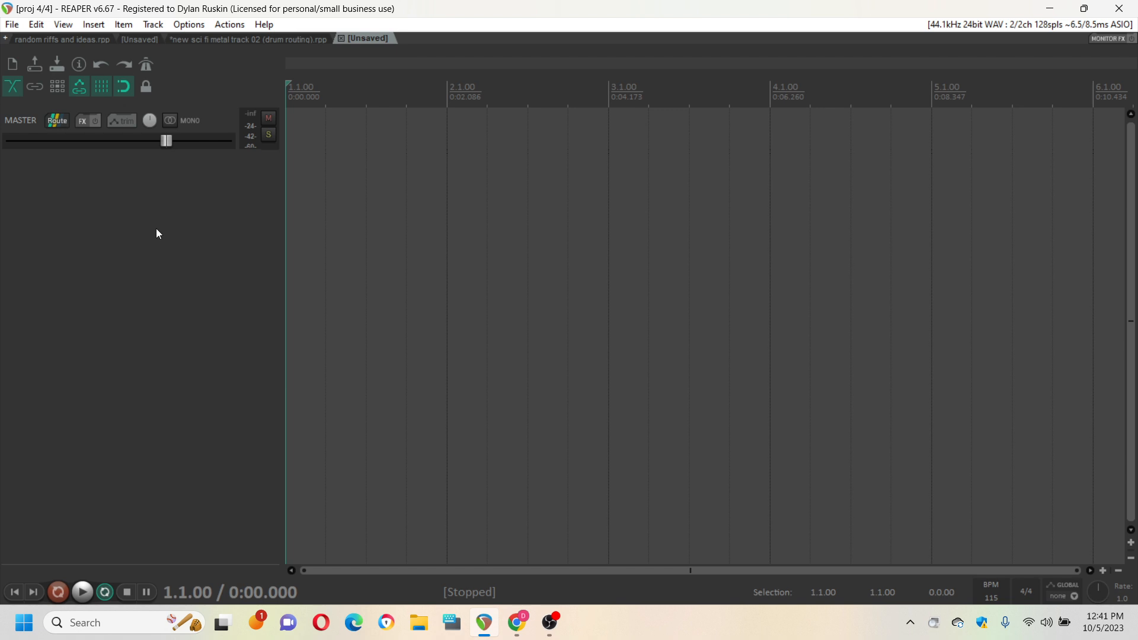
# Insert the high rhythm guitar tracks into the empty project from the track template "sci-fi metal project high rhythm guitar"
pyautogui.rightClick(140, 204)
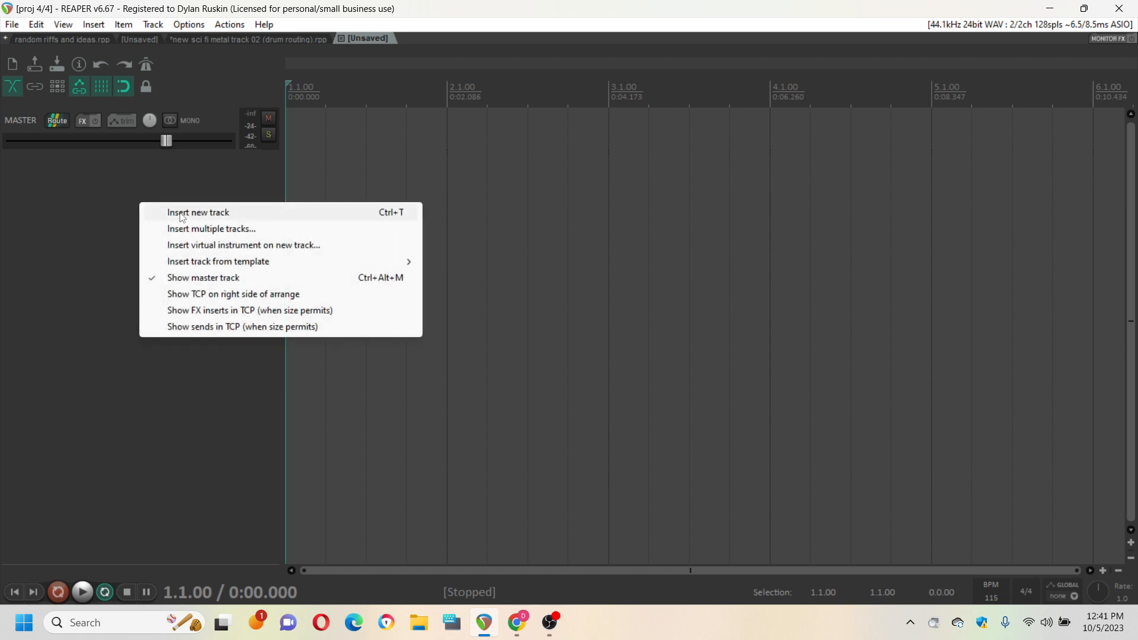
pyautogui.moveTo(213, 264)
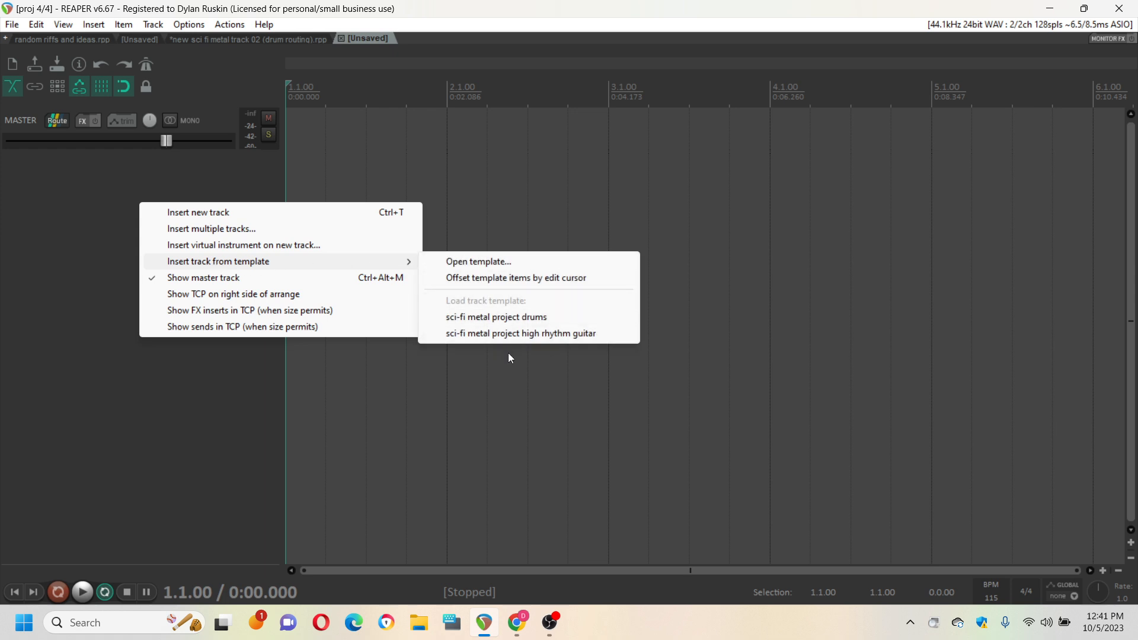
pyautogui.click(534, 335)
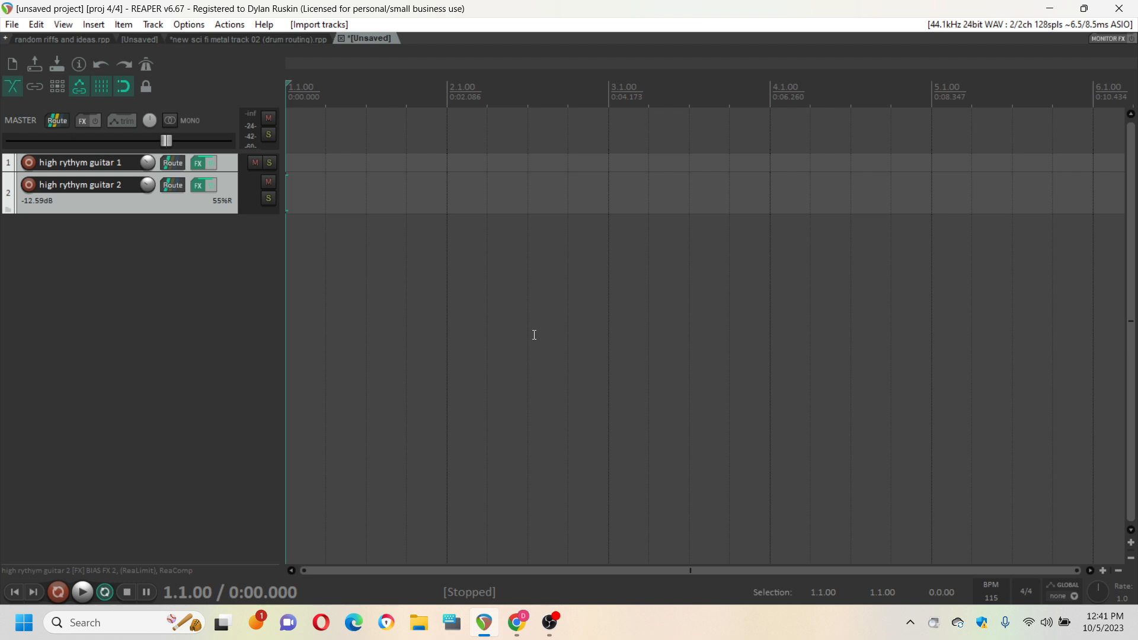
pyautogui.scroll(-4, 701, 211)
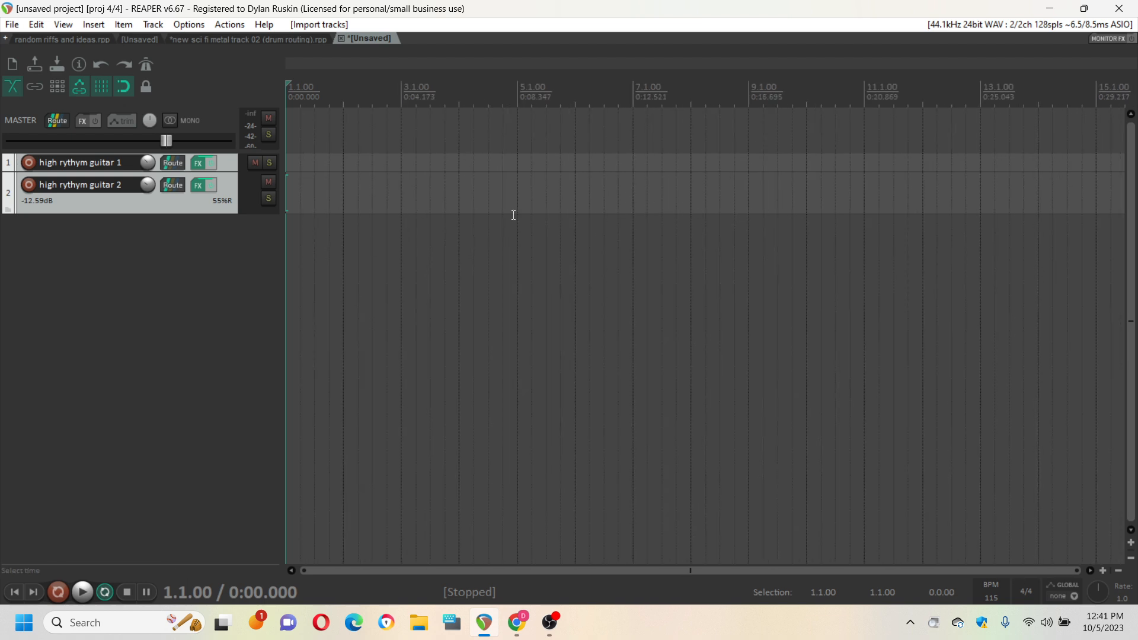
# Add the drum tracks below high rythym guitar 2 from the track template "sci-fi metal project drums" and look through the inserted tracks
pyautogui.click(168, 202)
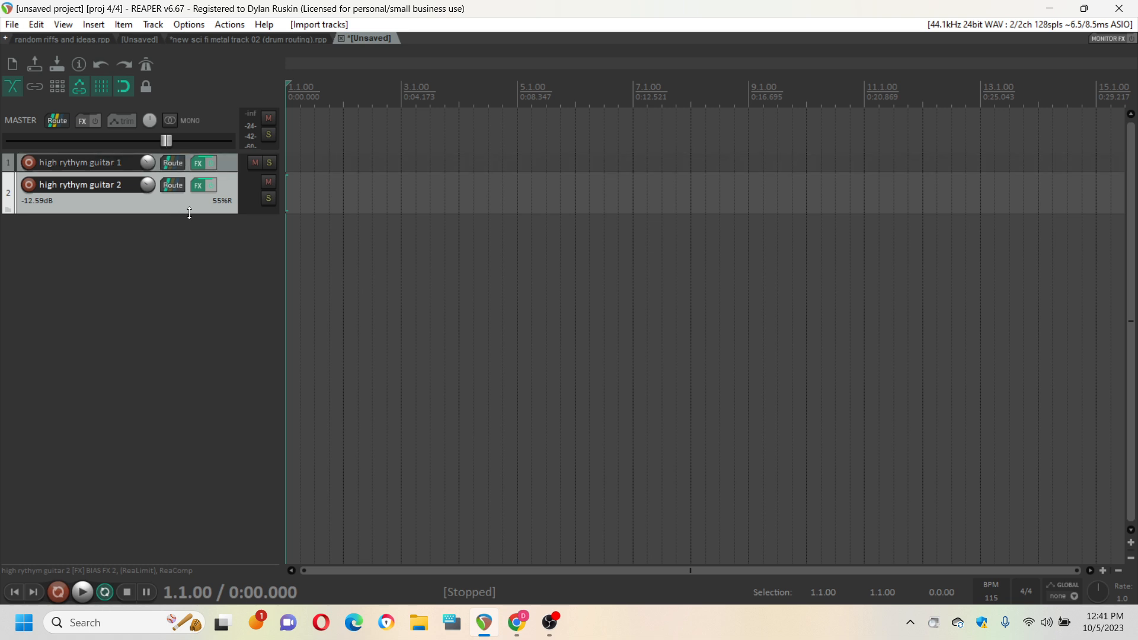
pyautogui.rightClick(146, 229)
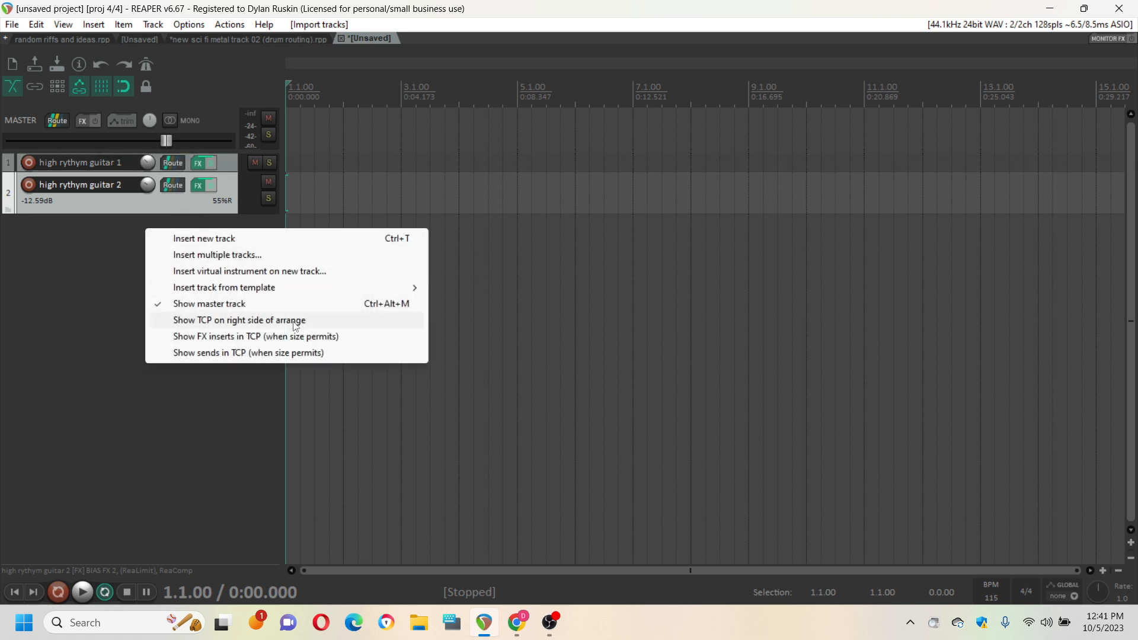
pyautogui.moveTo(308, 287)
pyautogui.click(513, 343)
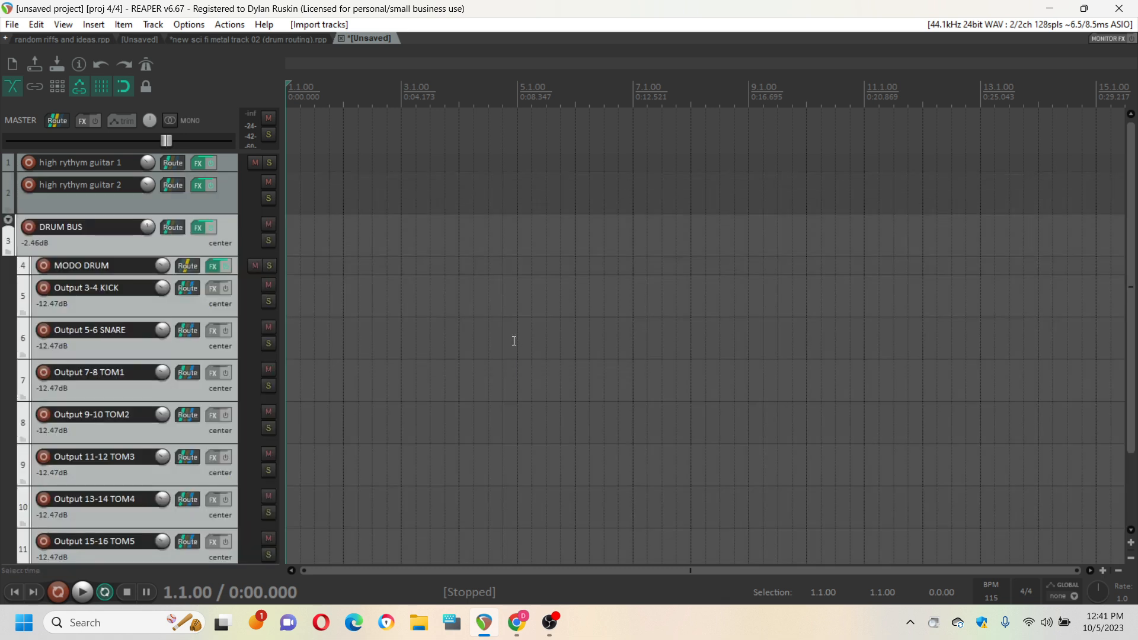
pyautogui.scroll(-2, 114, 225)
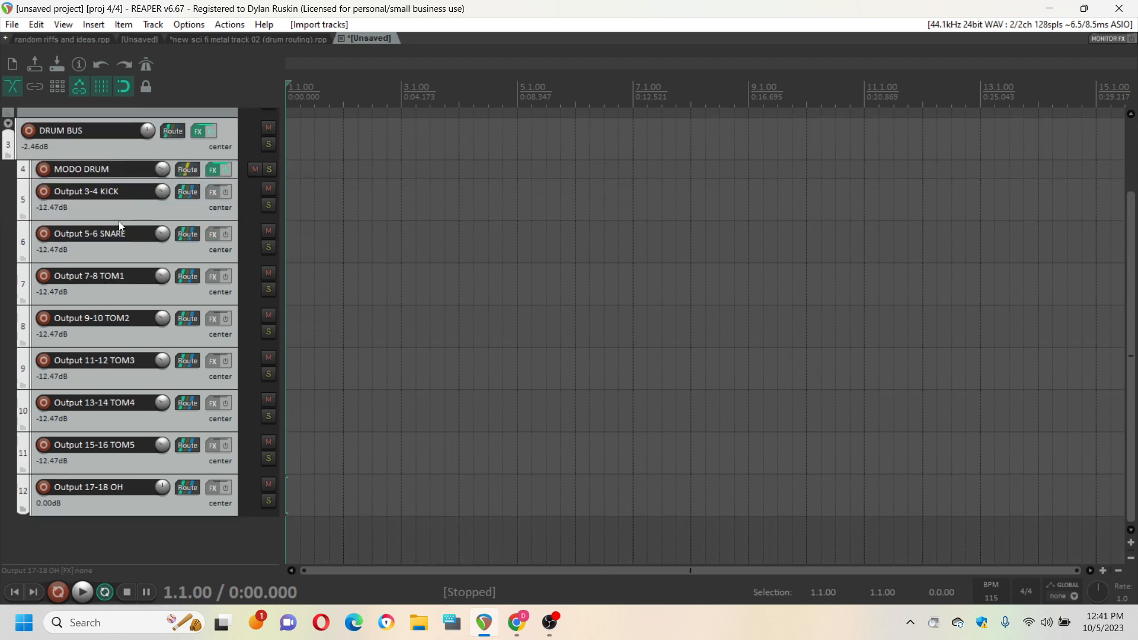
pyautogui.scroll(2, 118, 222)
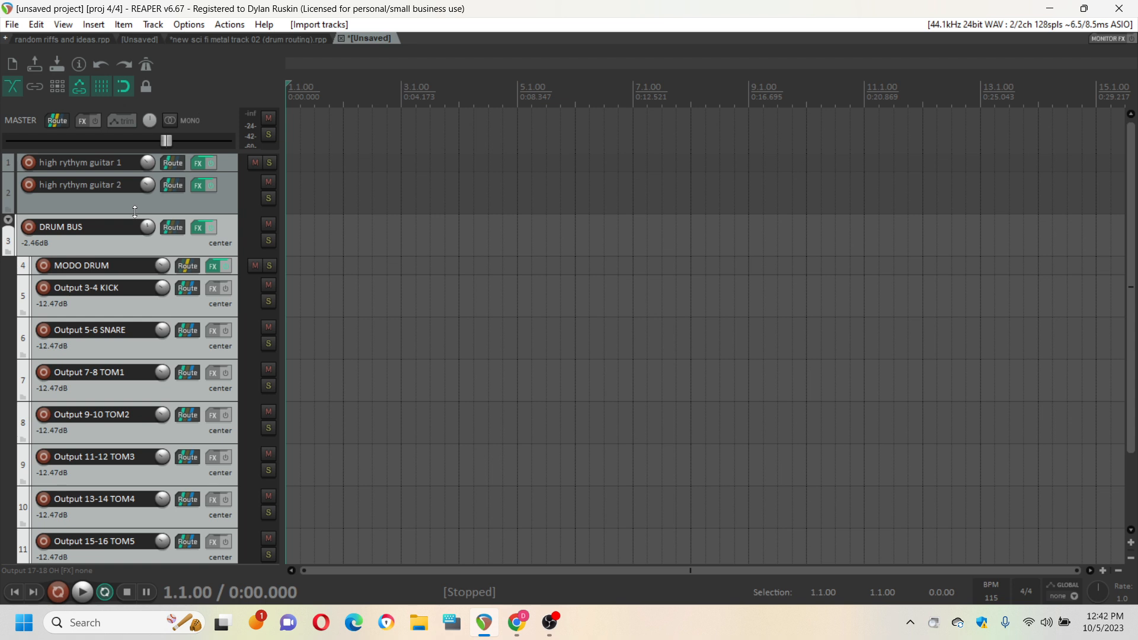
# Close the unsaved project that holds the inserted template tracks without saving it
pyautogui.click(343, 37)
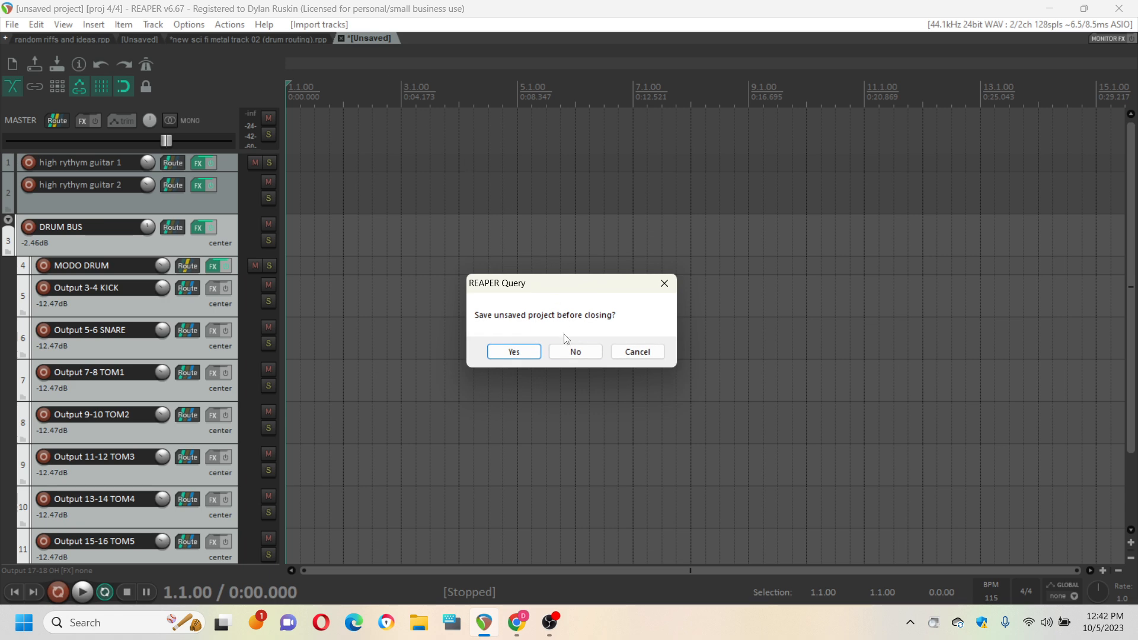
pyautogui.click(572, 352)
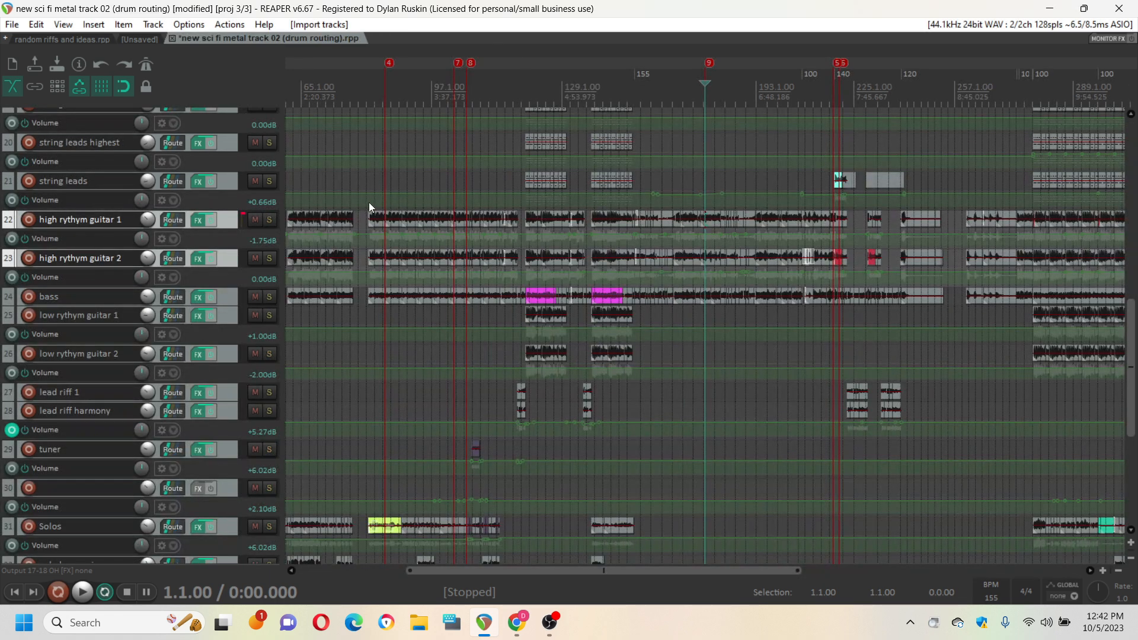
# Save the changes to the project "new sci fi metal track 02 (drum routing)"
pyautogui.scroll(-6, 374, 199)
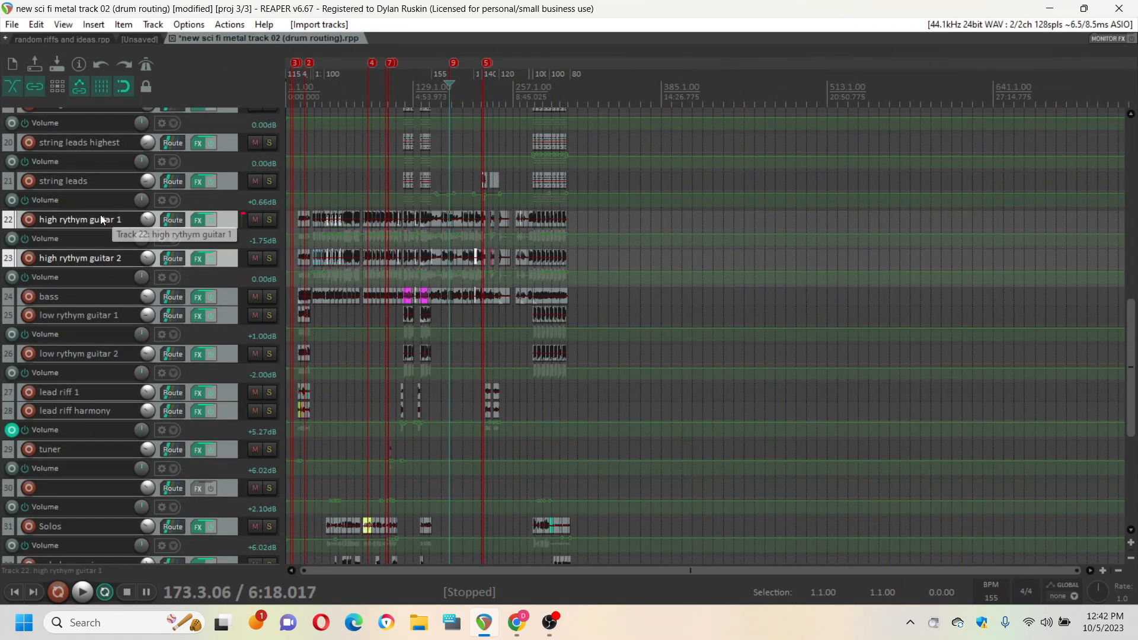
pyautogui.scroll(15, 105, 216)
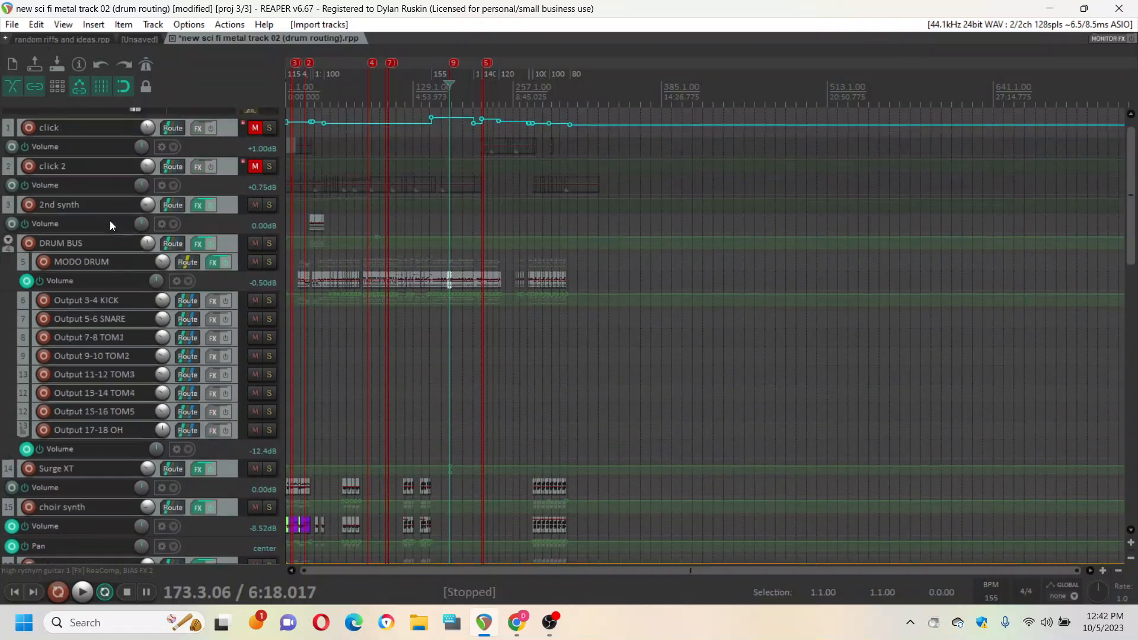
pyautogui.scroll(2, 111, 226)
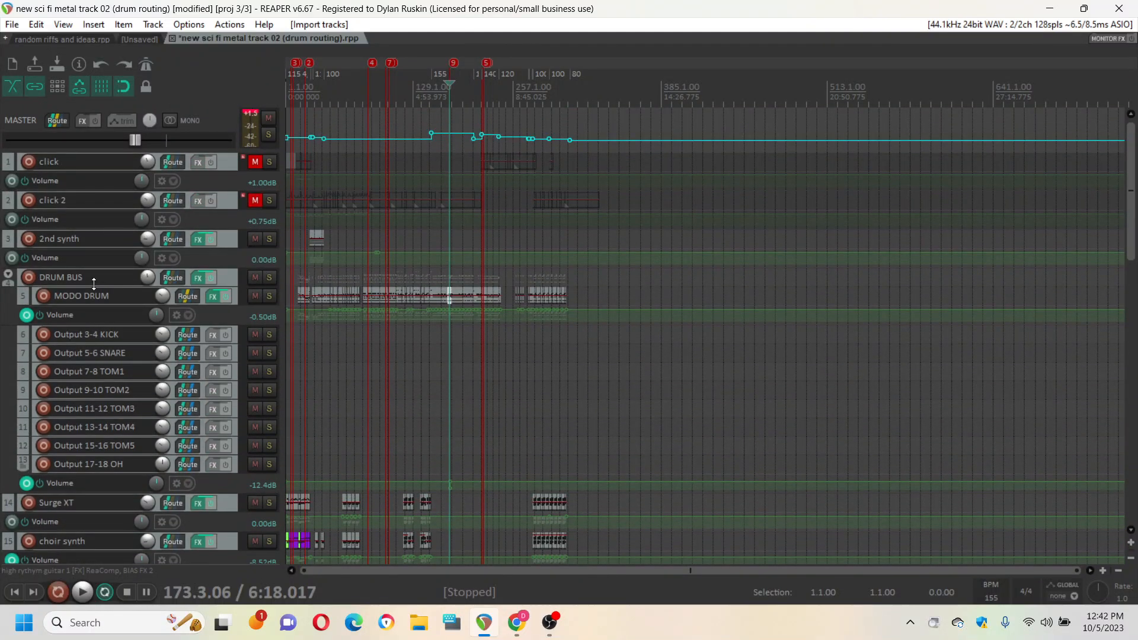
pyautogui.click(12, 24)
pyautogui.click(41, 91)
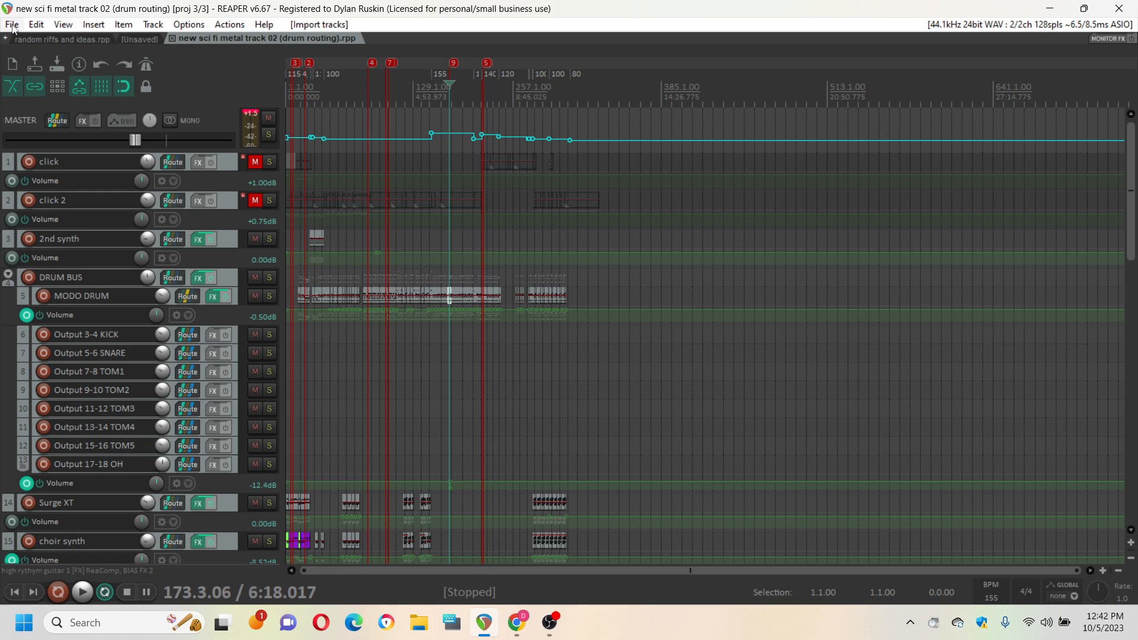
pyautogui.click(546, 628)
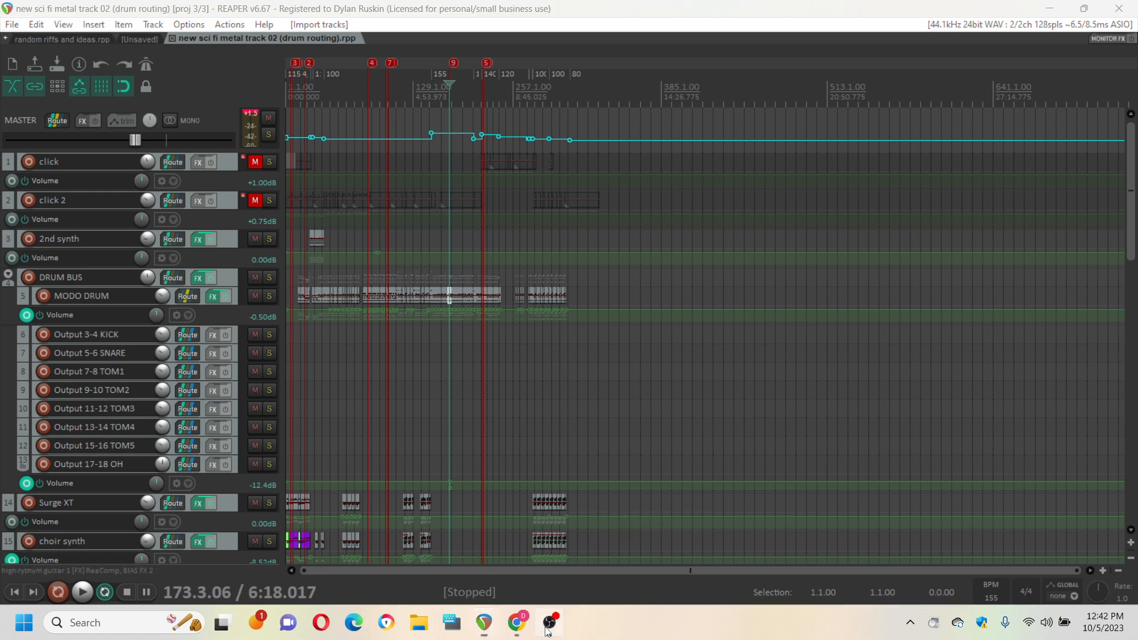